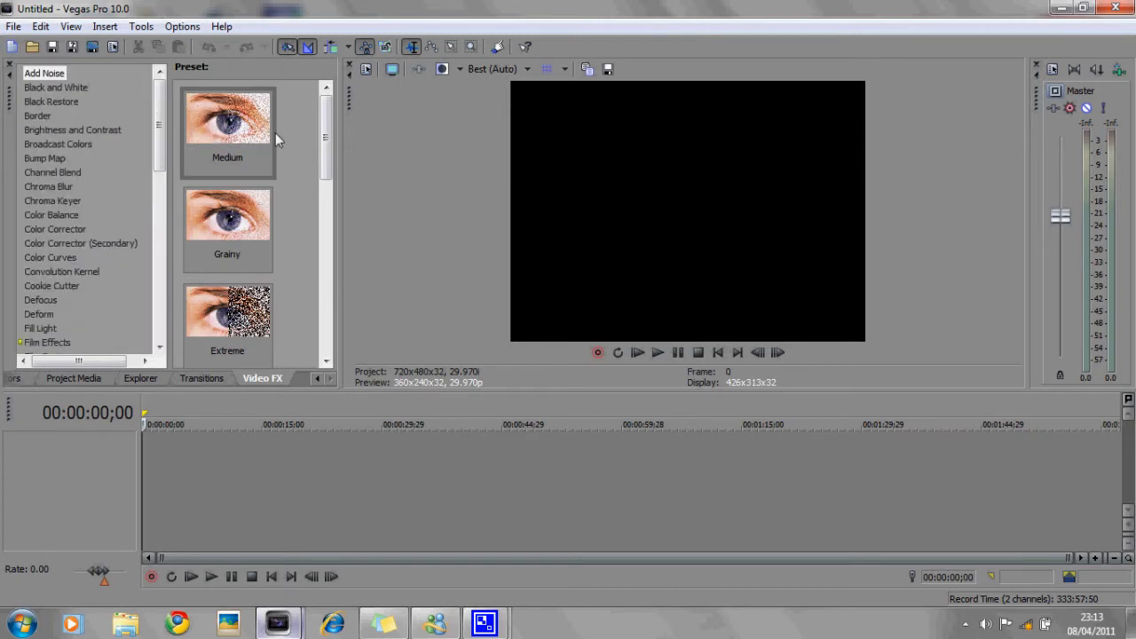
- Widen the Video FX preset panel so the presets show in two columns
{"action": "left_click_drag", "start_coordinate": [322, 135], "coordinate": [407, 175]}
{"action": "left_click_drag", "start_coordinate": [160, 124], "coordinate": [151, 58]}
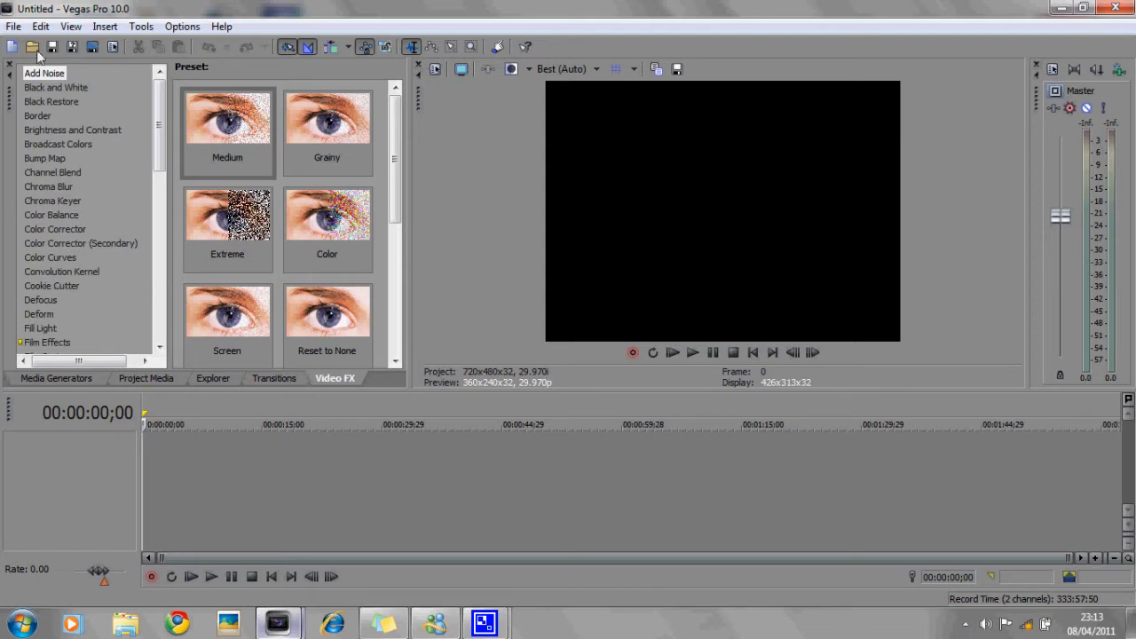
- Open the video file my tunnel from the fin folder in the Videos library
{"action": "left_click", "coordinate": [12, 26]}
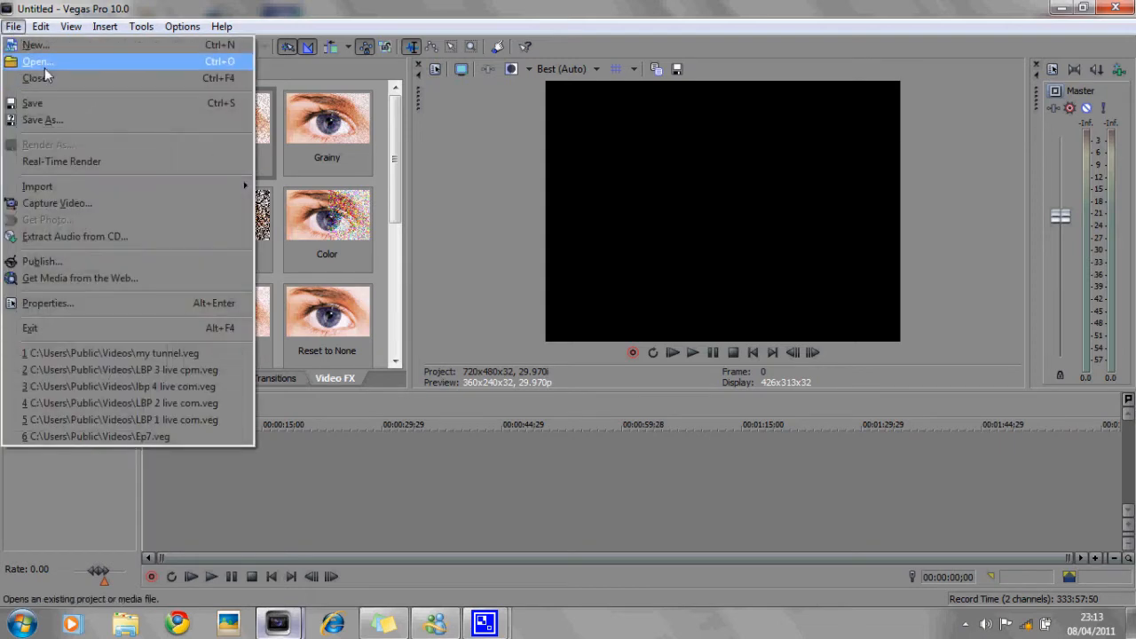
{"action": "left_click", "coordinate": [43, 64]}
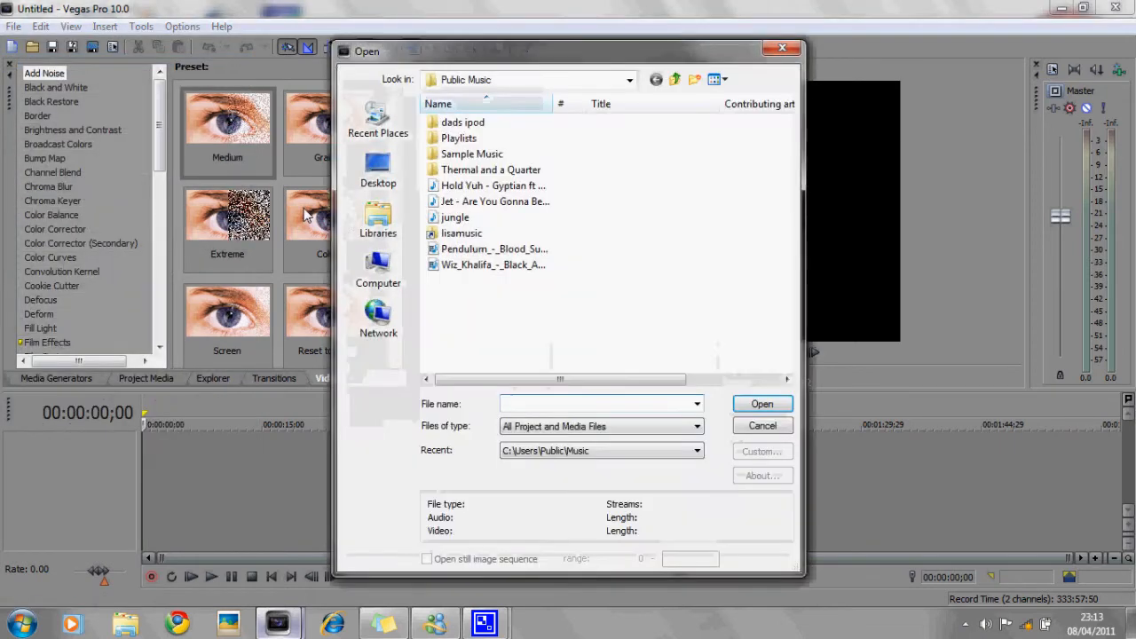
{"action": "left_click", "coordinate": [378, 266]}
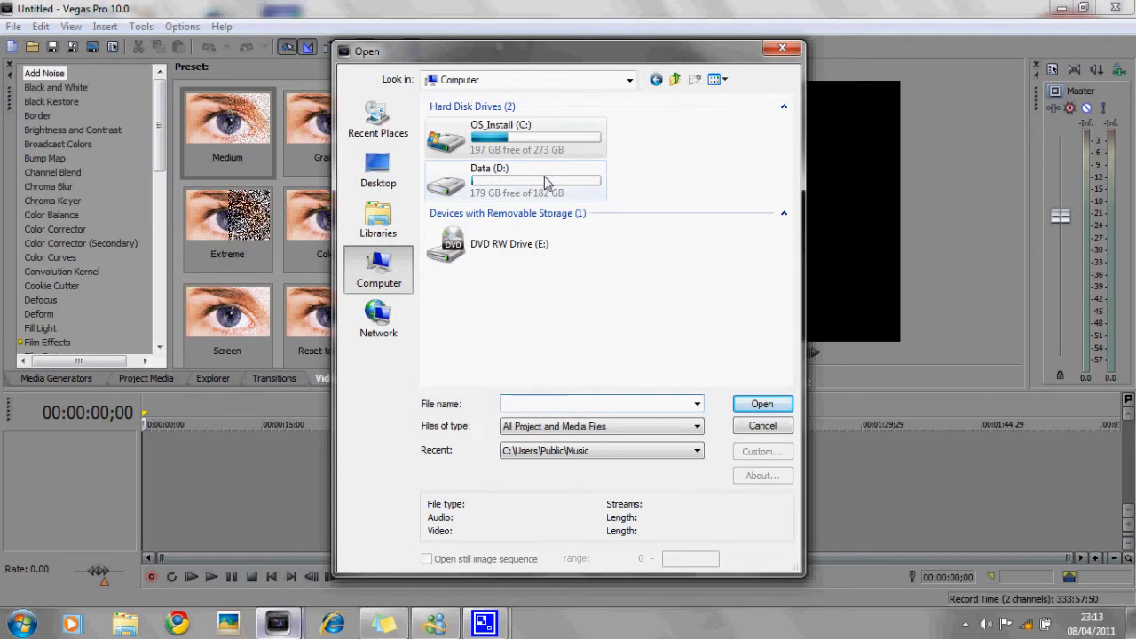
{"action": "left_click", "coordinate": [378, 220]}
{"action": "double_click", "coordinate": [658, 157]}
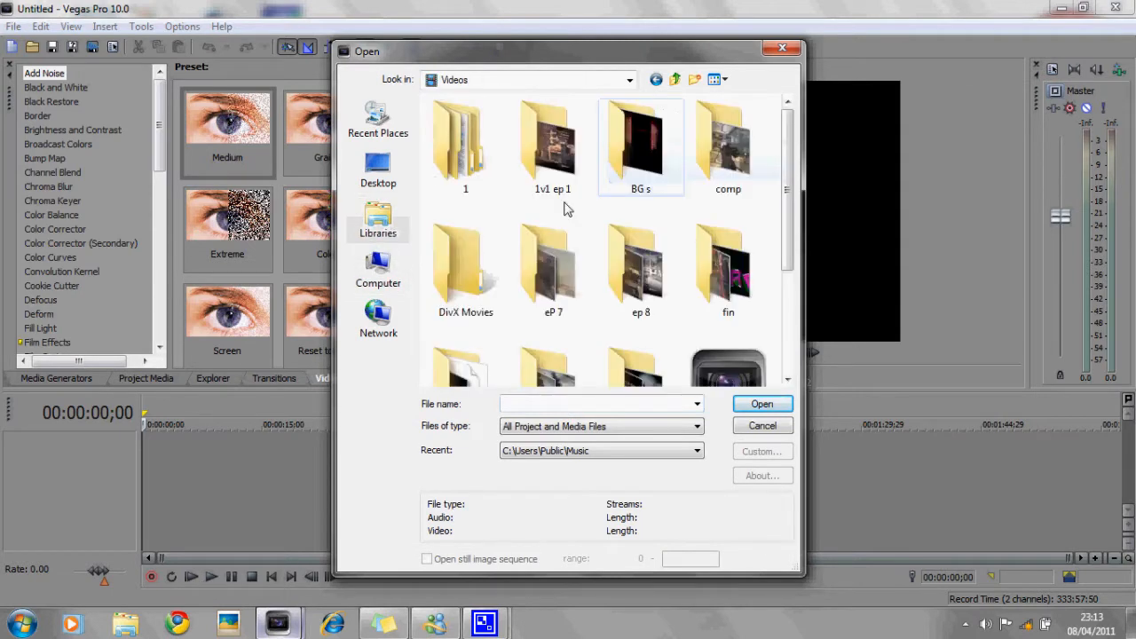
{"action": "left_click_drag", "start_coordinate": [785, 160], "coordinate": [785, 302]}
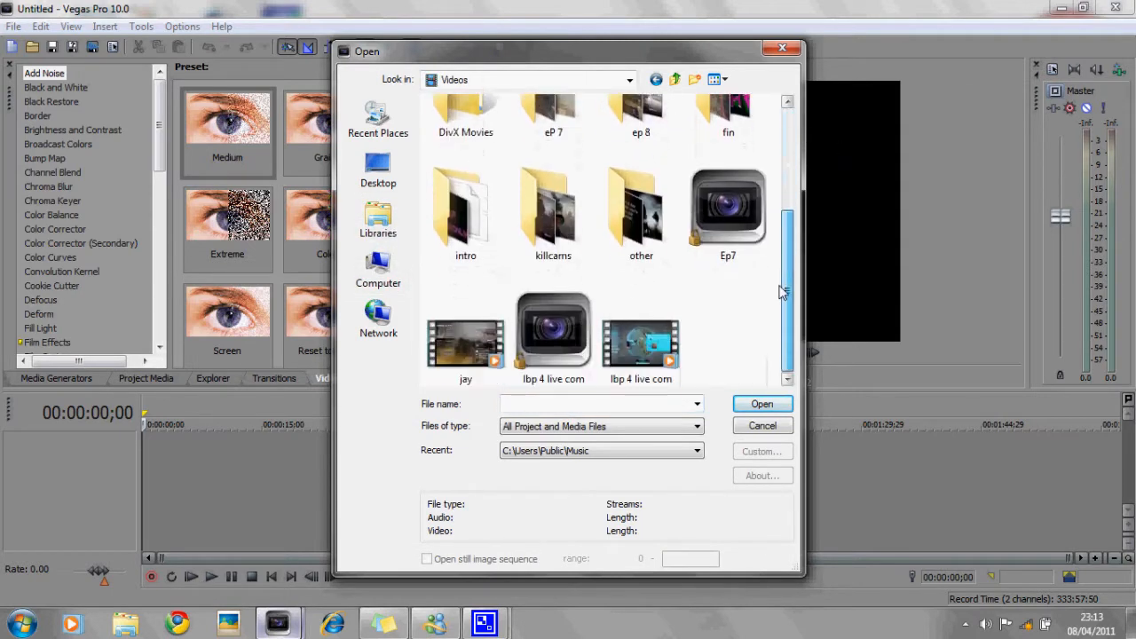
{"action": "left_click_drag", "start_coordinate": [543, 356], "coordinate": [524, 304]}
{"action": "double_click", "coordinate": [725, 120]}
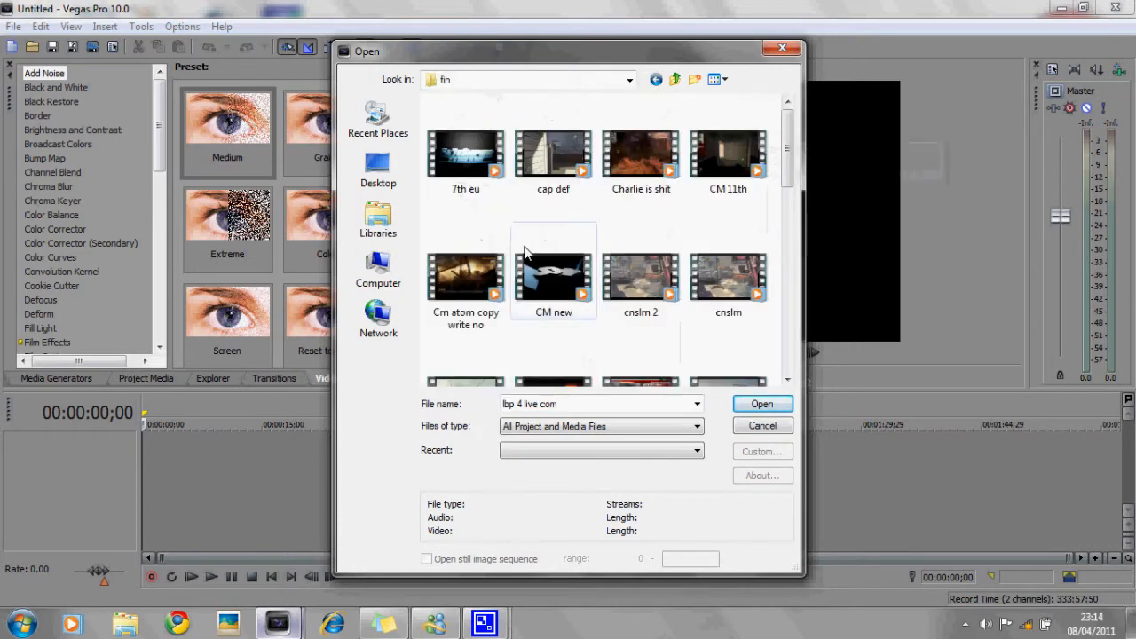
{"action": "left_click_drag", "start_coordinate": [787, 160], "coordinate": [780, 304]}
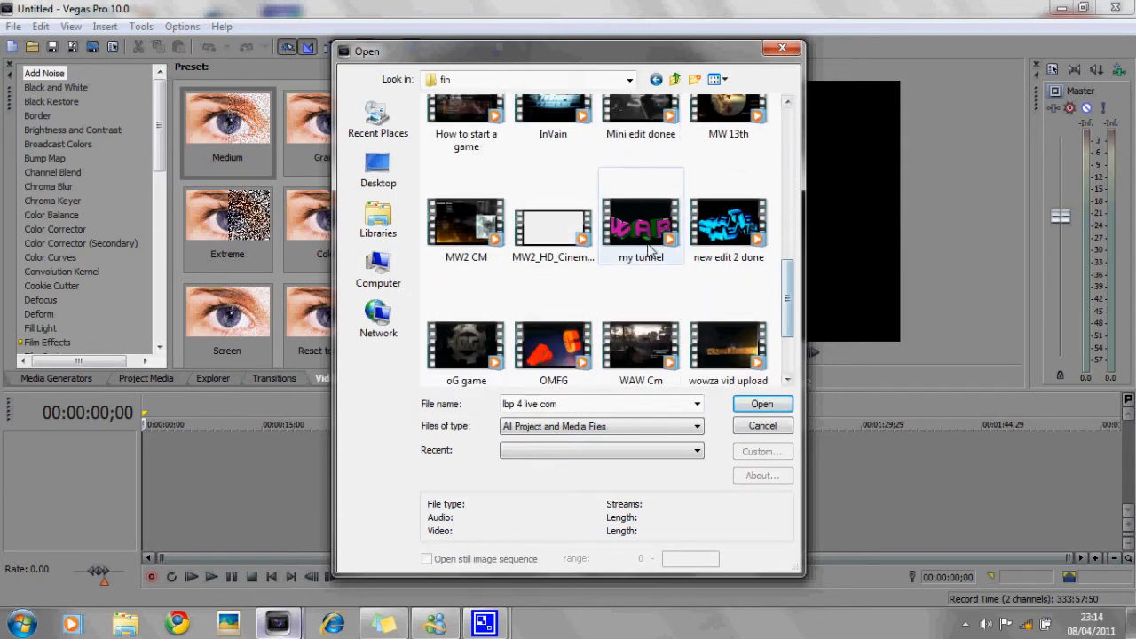
{"action": "double_click", "coordinate": [647, 249]}
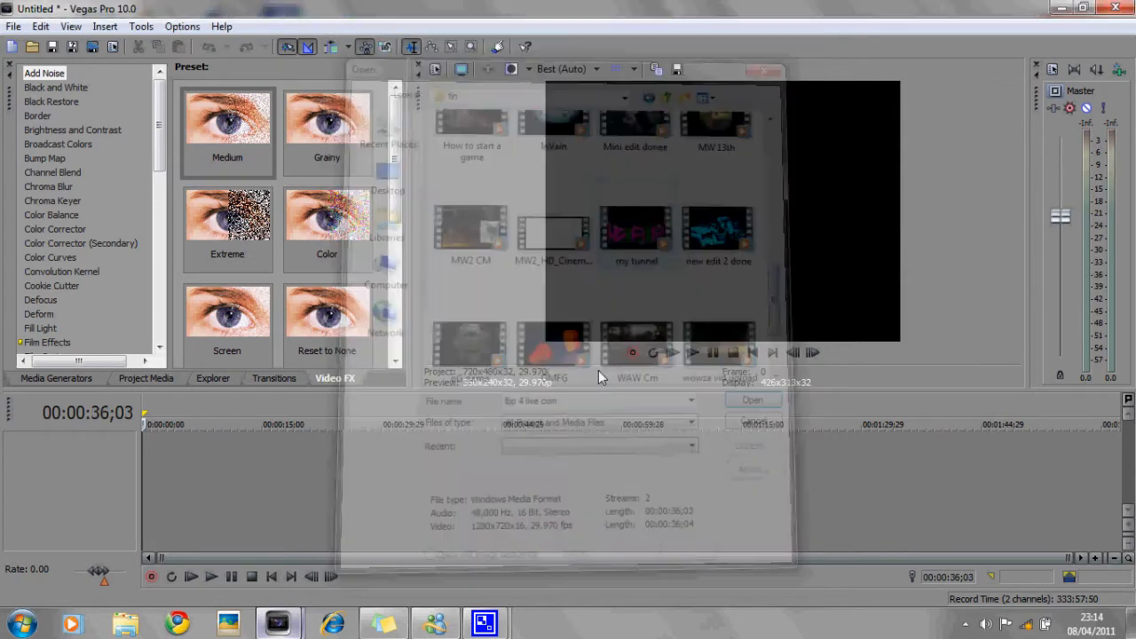
- Preview the clip at a few timeline positions and inspect its Event Pan/Crop window
{"action": "left_click", "coordinate": [566, 298]}
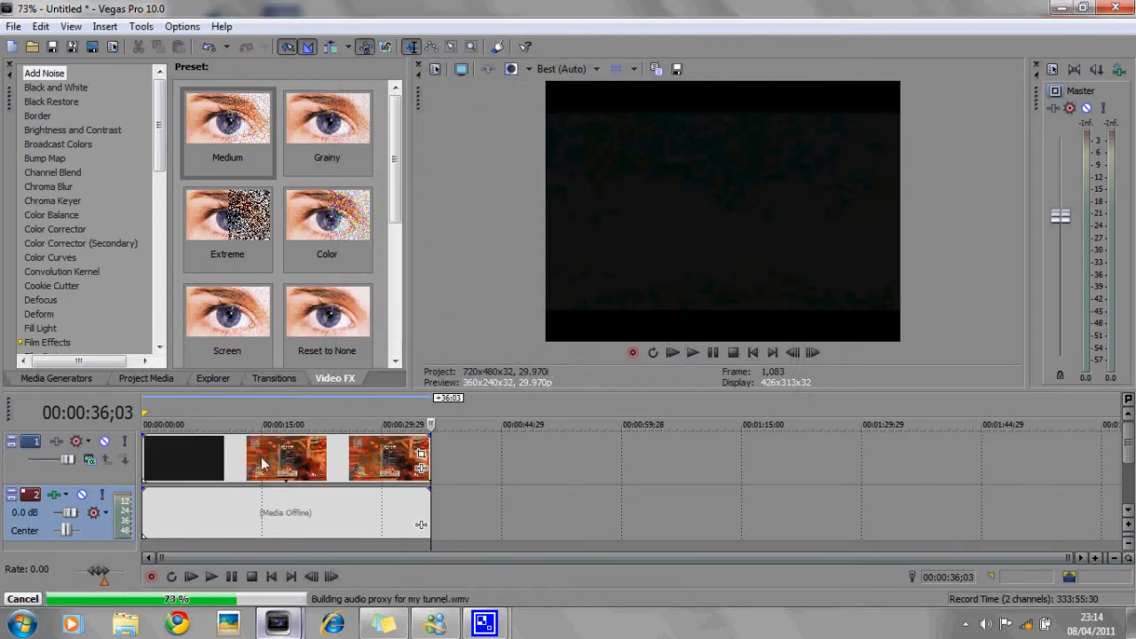
{"action": "left_click", "coordinate": [262, 460]}
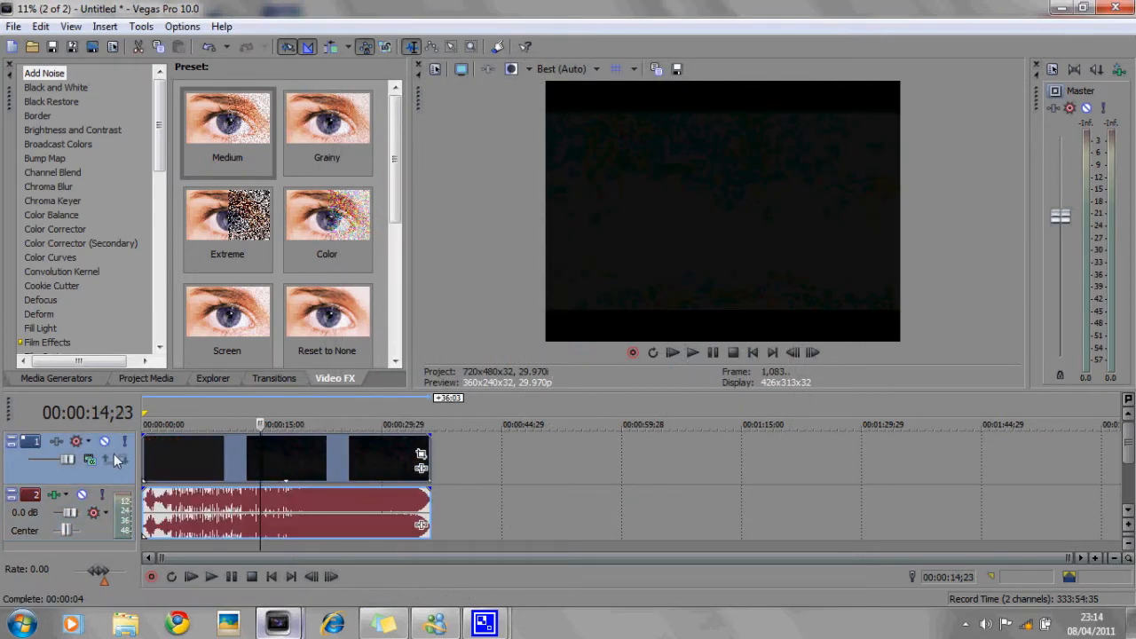
{"action": "left_click", "coordinate": [179, 453]}
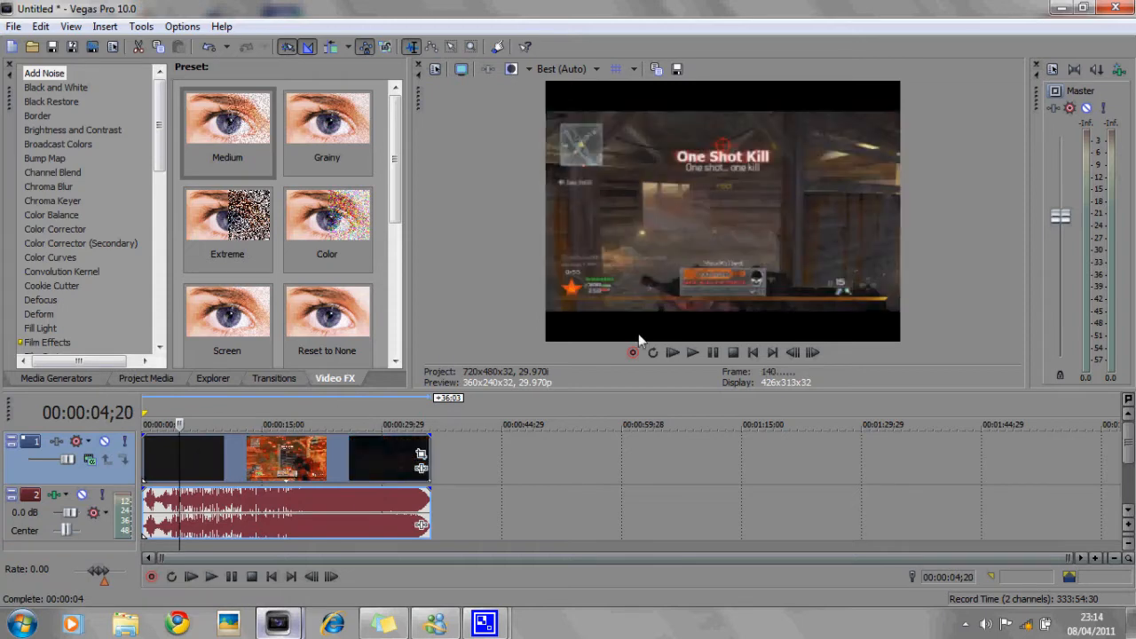
{"action": "left_click", "coordinate": [422, 458]}
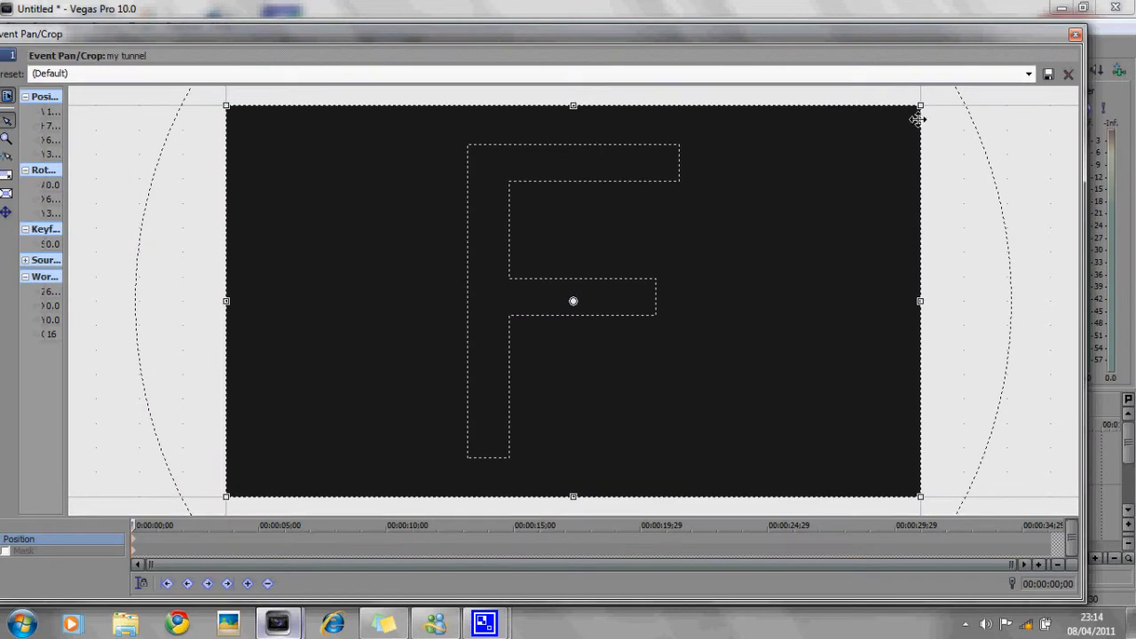
{"action": "left_click", "coordinate": [1073, 37]}
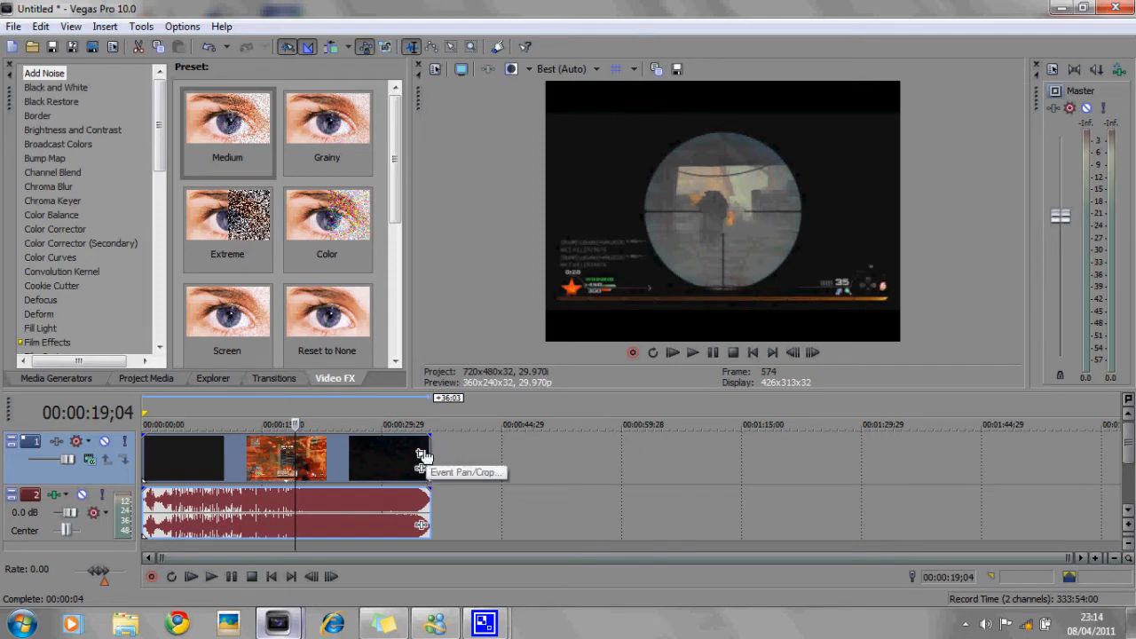
- In the video event's properties, turn off Maintain aspect ratio and choose Disable resample
{"action": "right_click", "coordinate": [384, 453]}
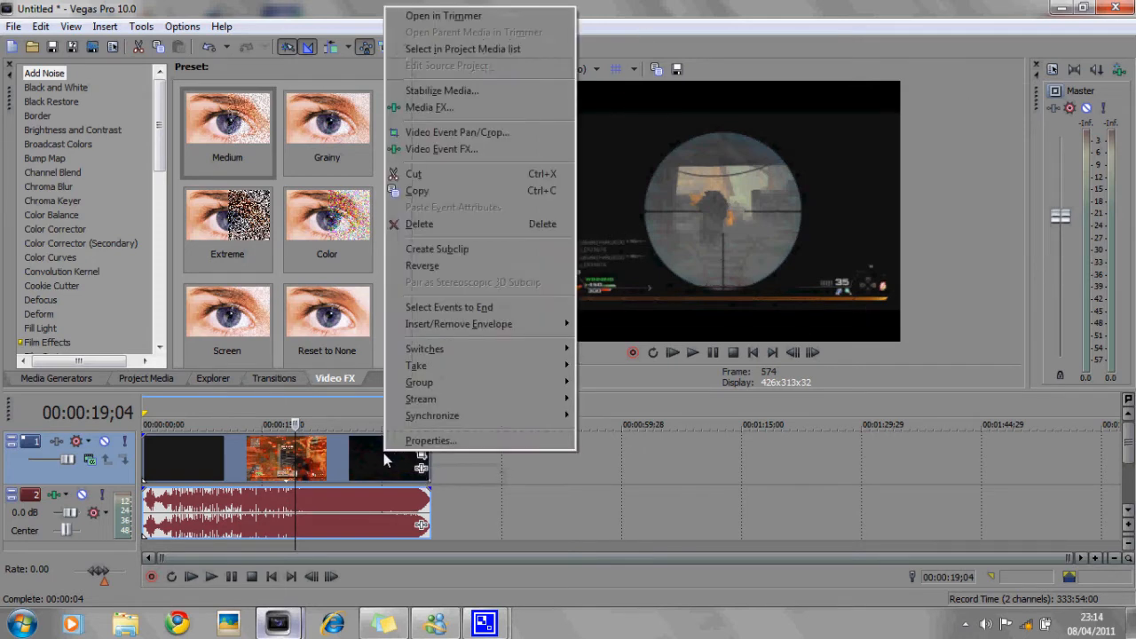
{"action": "left_click", "coordinate": [412, 441]}
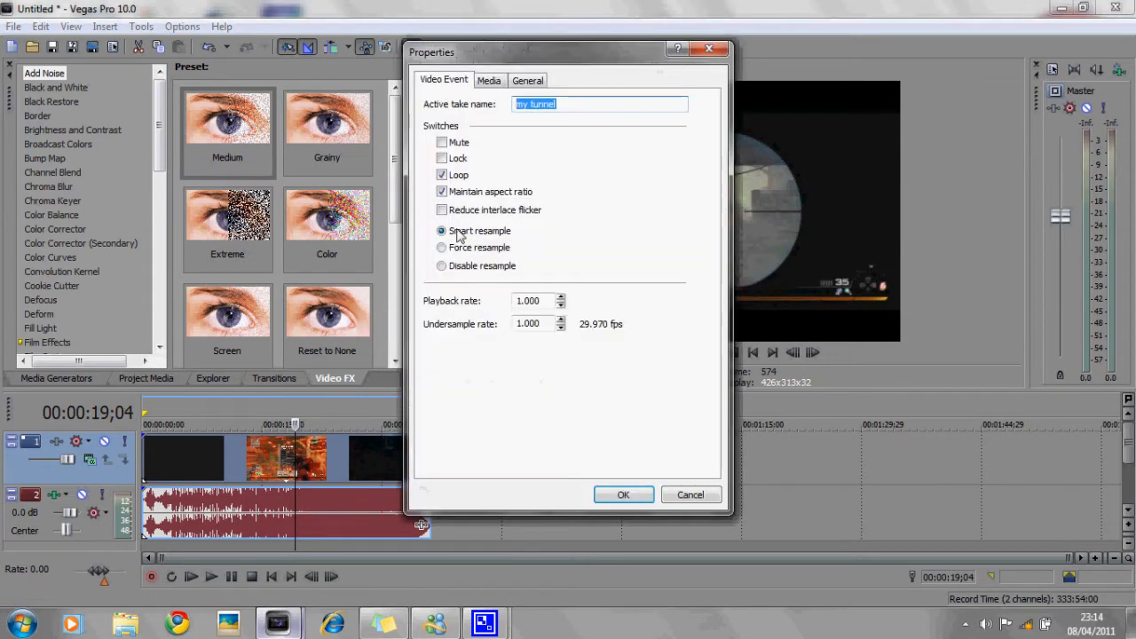
{"action": "left_click", "coordinate": [441, 194]}
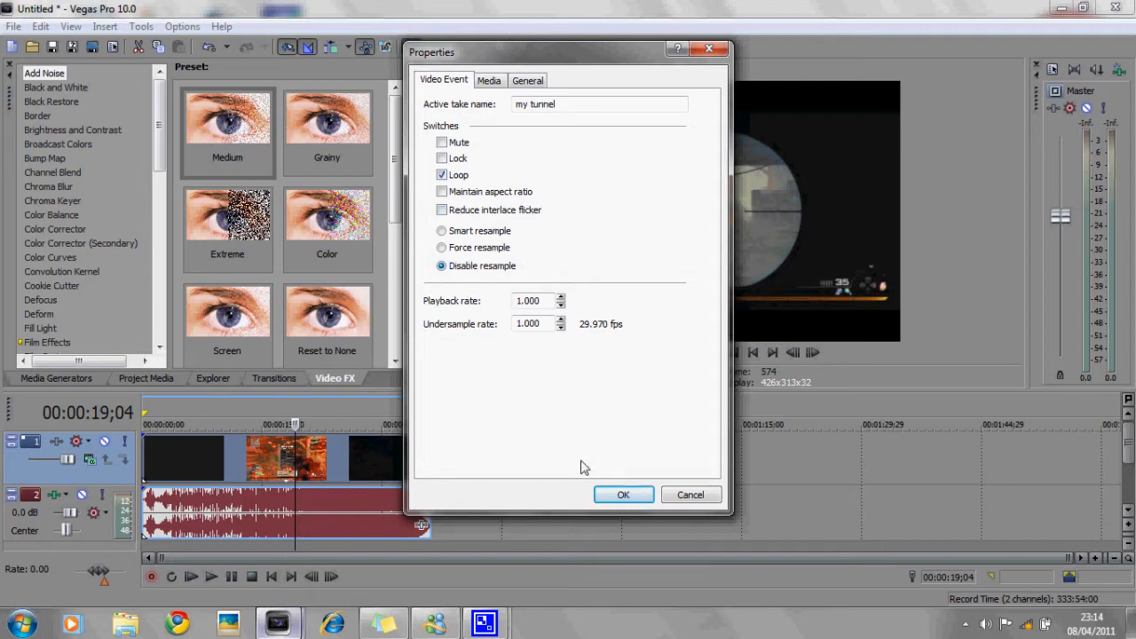
{"action": "left_click", "coordinate": [632, 491]}
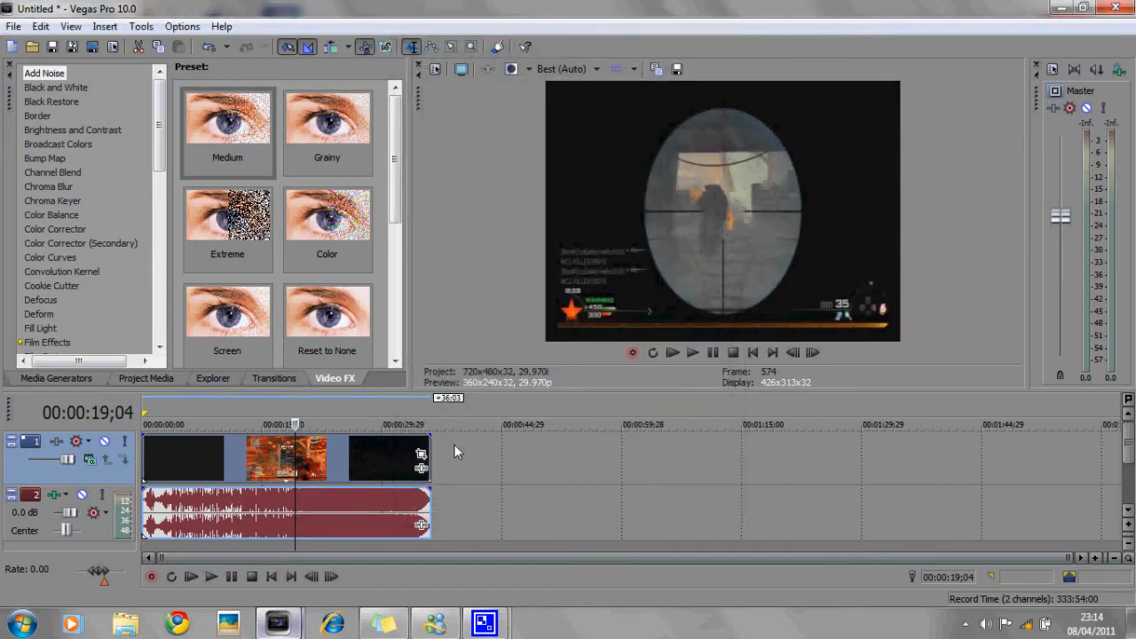
- Shrink the event's pan/crop frame slightly from its top-right corner
{"action": "left_click", "coordinate": [324, 459]}
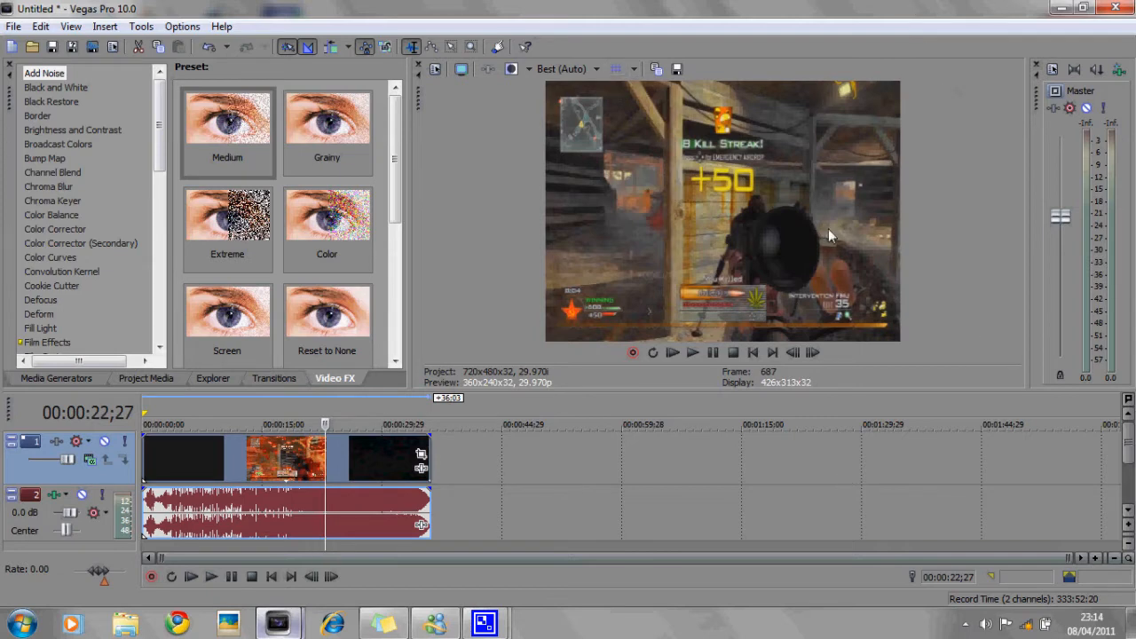
{"action": "left_click", "coordinate": [422, 457]}
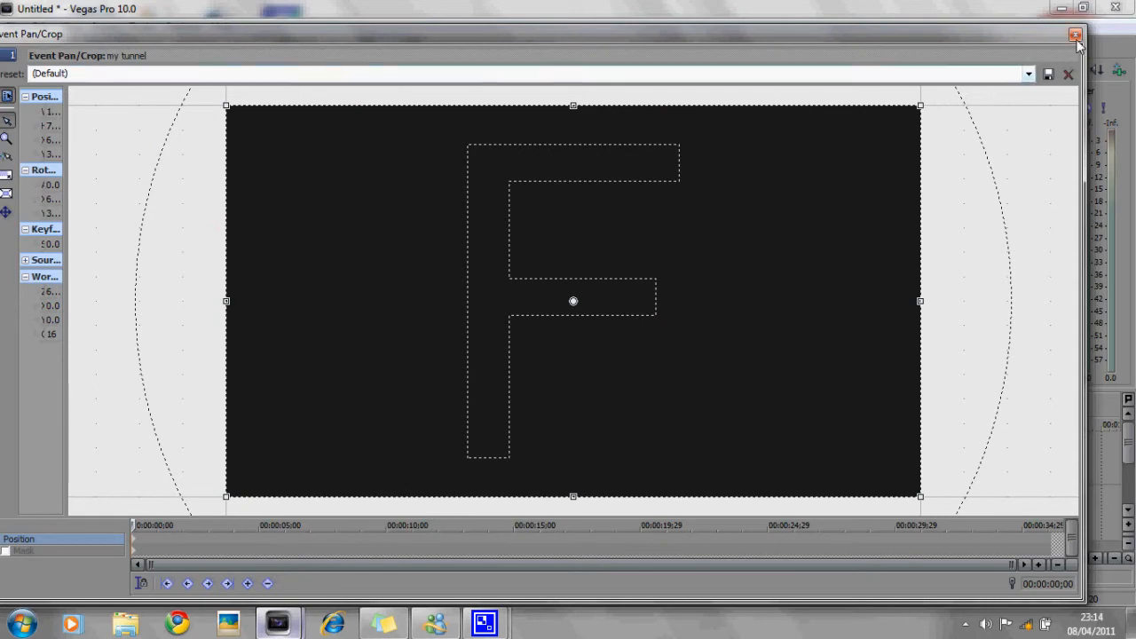
{"action": "left_click", "coordinate": [1075, 36]}
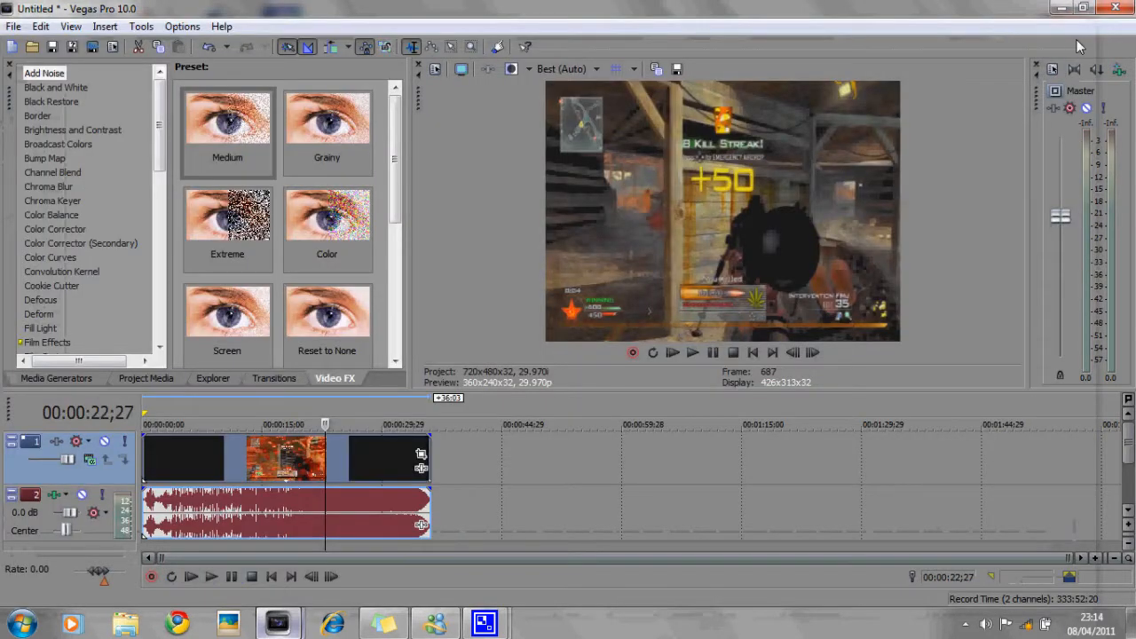
{"action": "left_click", "coordinate": [422, 458]}
{"action": "left_click_drag", "start_coordinate": [919, 108], "coordinate": [914, 112]}
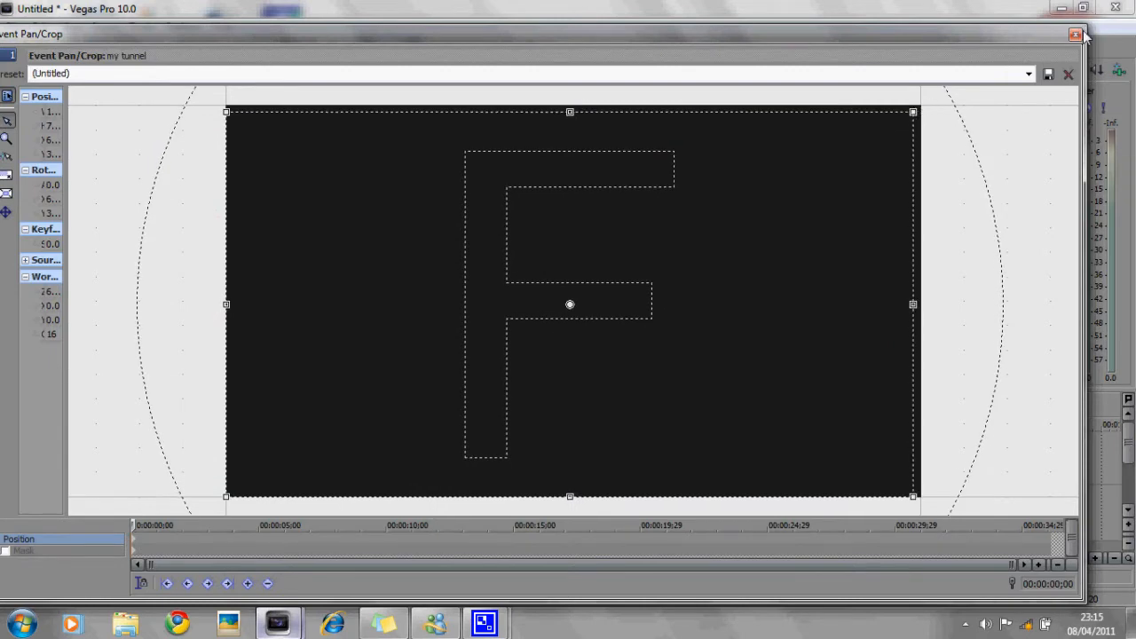
{"action": "left_click", "coordinate": [1077, 35]}
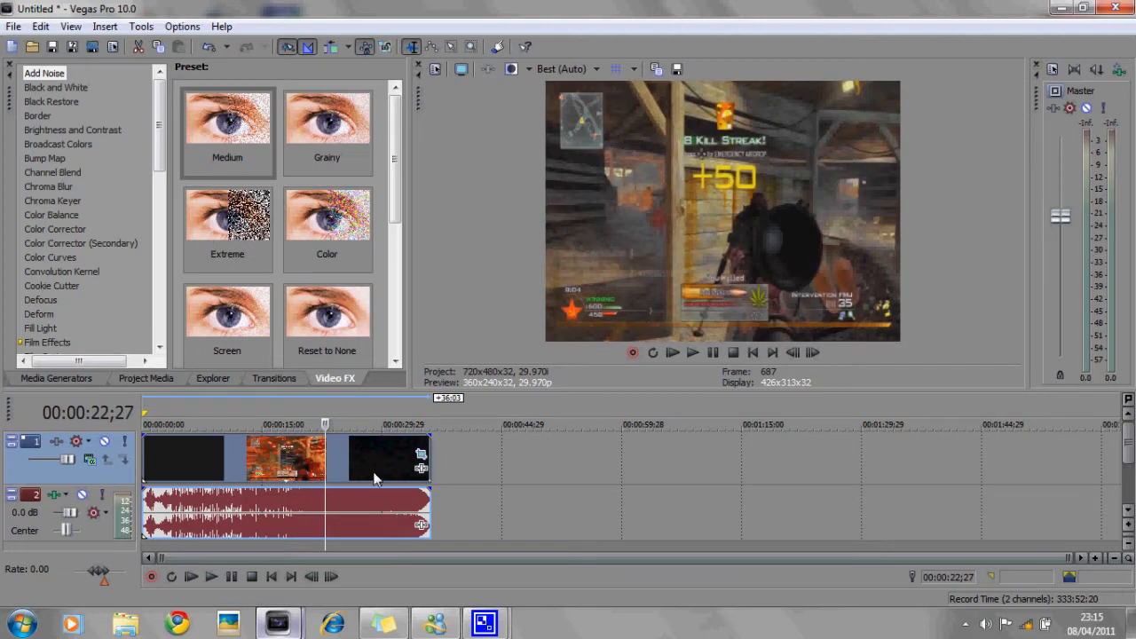
- Add the Sharpen effect with the Reset to None preset to video track 1
{"action": "left_click", "coordinate": [222, 455]}
{"action": "left_click_drag", "start_coordinate": [159, 138], "coordinate": [149, 303]}
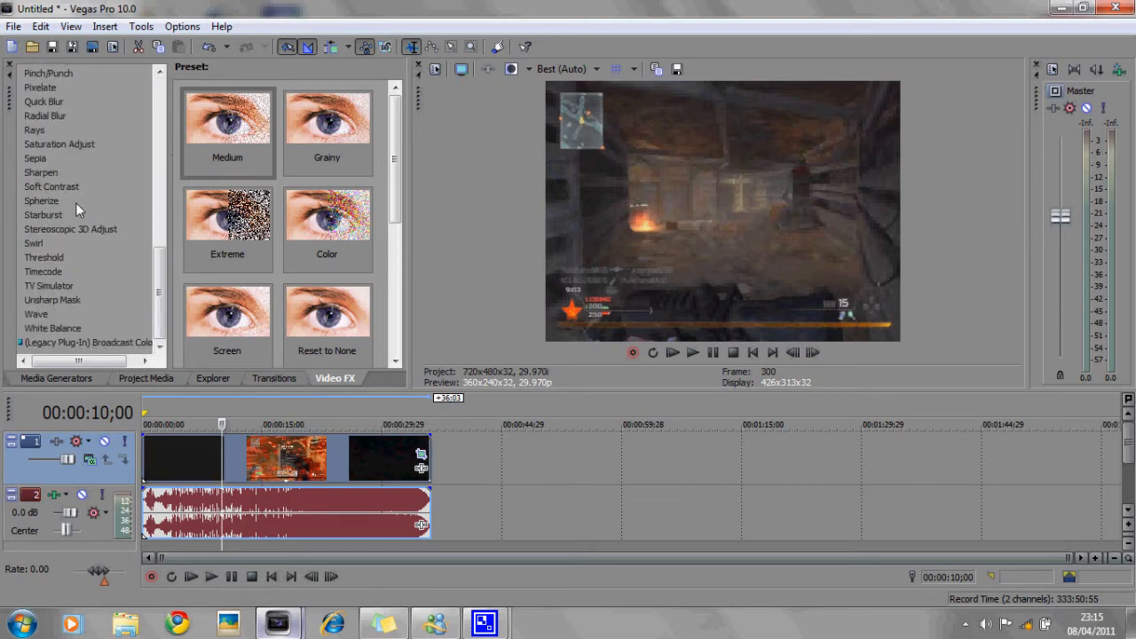
{"action": "left_click", "coordinate": [41, 172]}
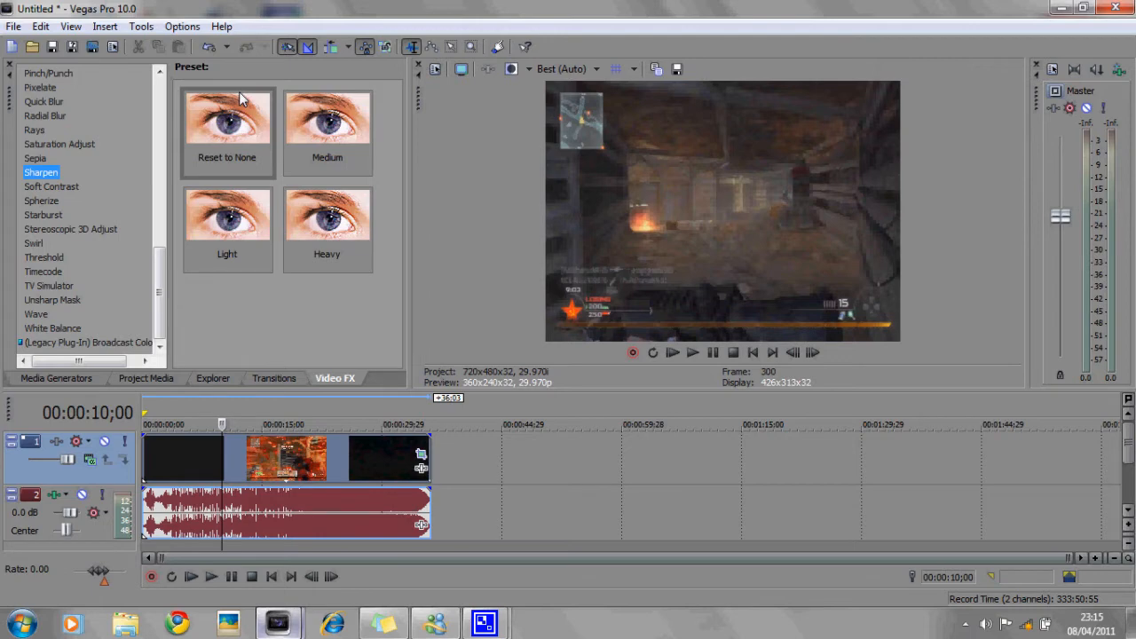
{"action": "left_click", "coordinate": [253, 124]}
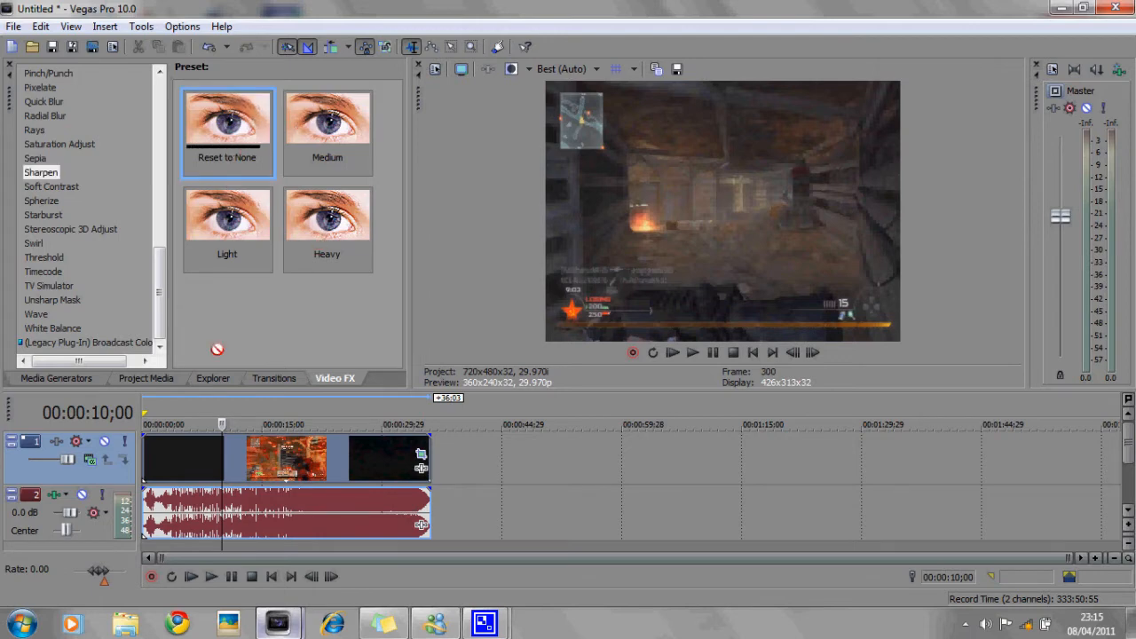
{"action": "left_click_drag", "start_coordinate": [97, 473], "coordinate": [97, 473]}
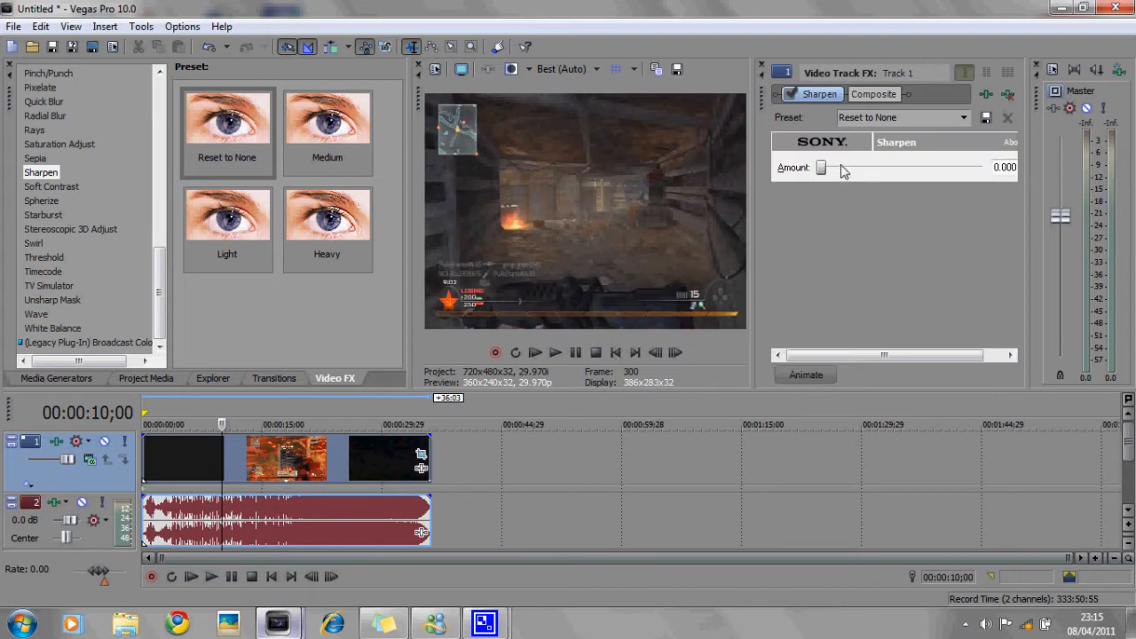
- Add the Saturation Adjust effect with the cod 4 mee preset to video track 1
{"action": "left_click", "coordinate": [63, 145]}
{"action": "left_click_drag", "start_coordinate": [394, 146], "coordinate": [393, 258]}
{"action": "left_click_drag", "start_coordinate": [252, 232], "coordinate": [100, 483]}
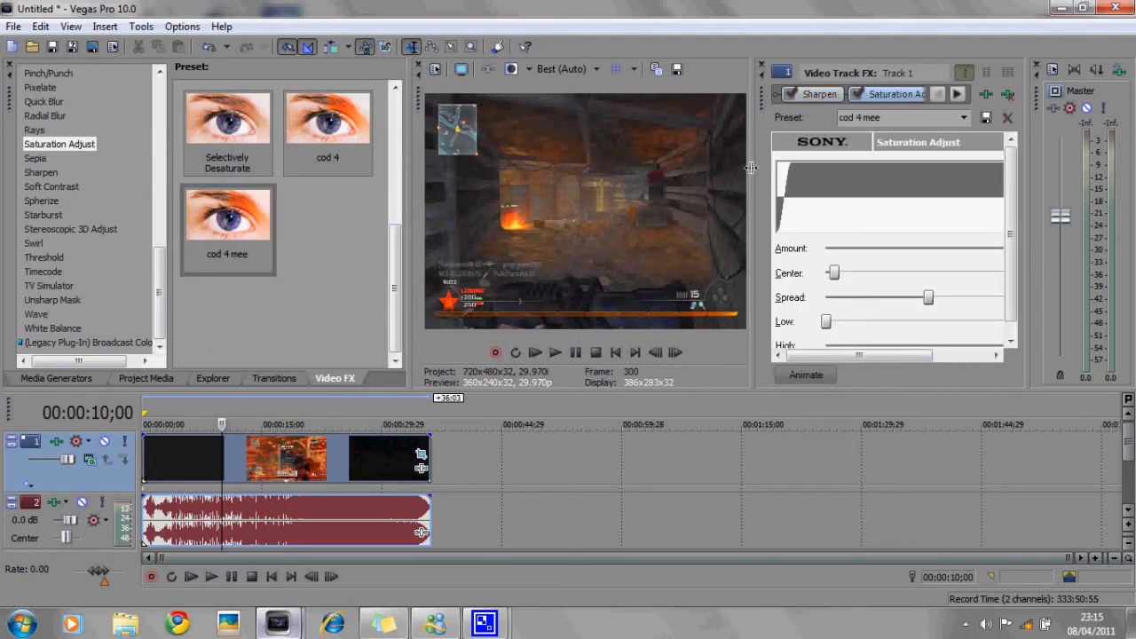
- Switch off the Saturation Adjust effect in the track's FX chain
{"action": "left_click_drag", "start_coordinate": [749, 166], "coordinate": [369, 174]}
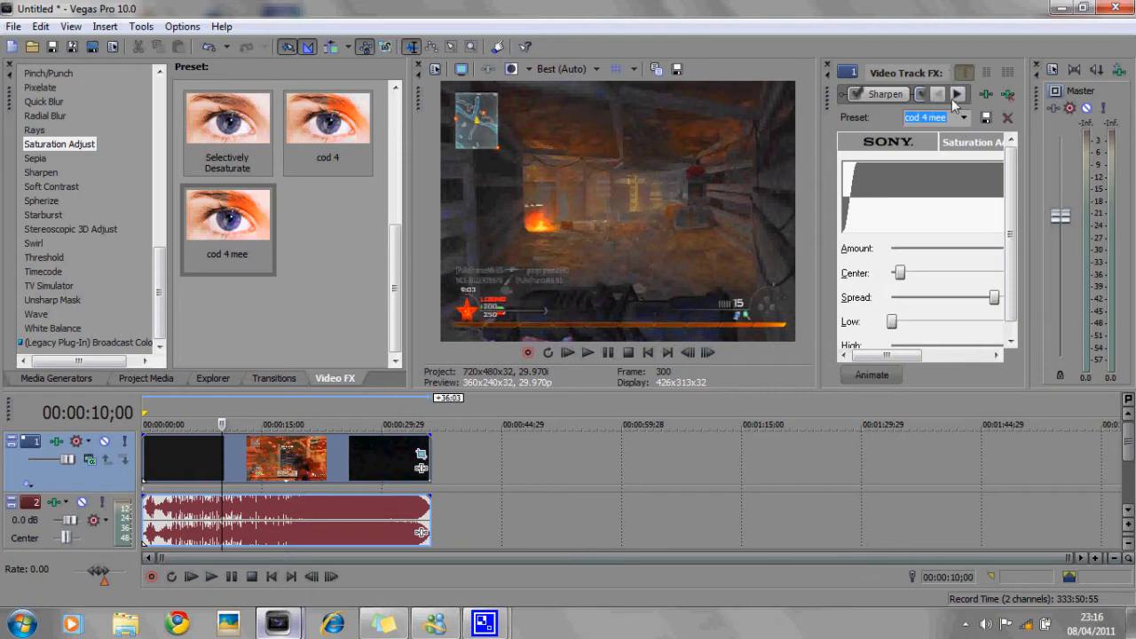
{"action": "left_click", "coordinate": [957, 94]}
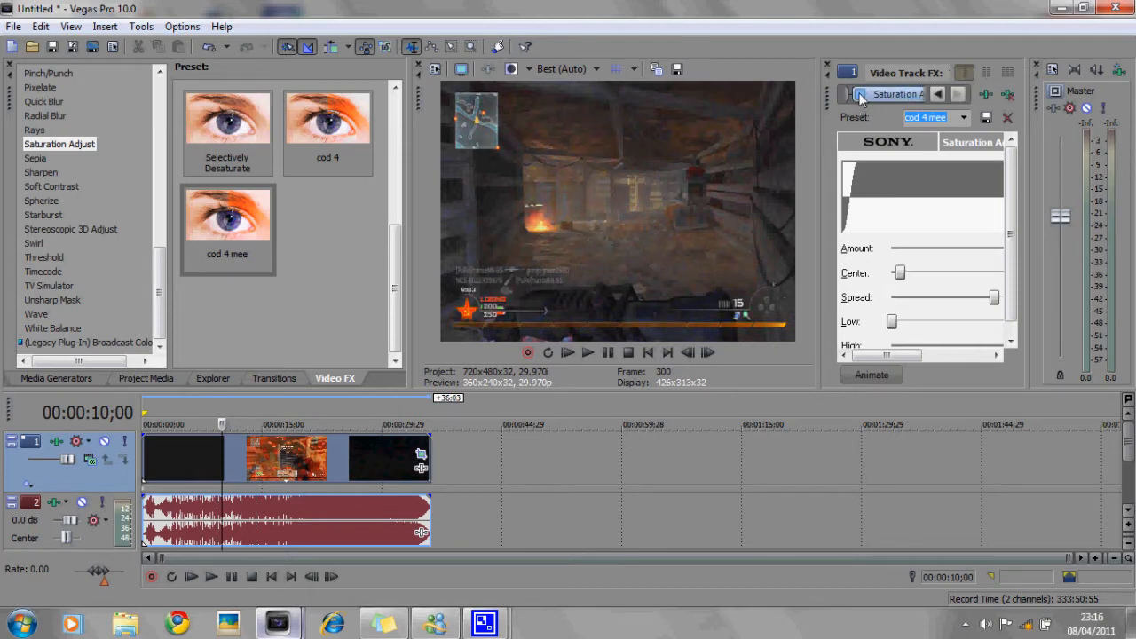
{"action": "left_click", "coordinate": [861, 97]}
{"action": "left_click", "coordinate": [860, 97]}
{"action": "left_click", "coordinate": [860, 97]}
- Add the Brightness and Contrast effect with the cod 4 me preset to video track 1
{"action": "left_click_drag", "start_coordinate": [157, 266], "coordinate": [160, 105]}
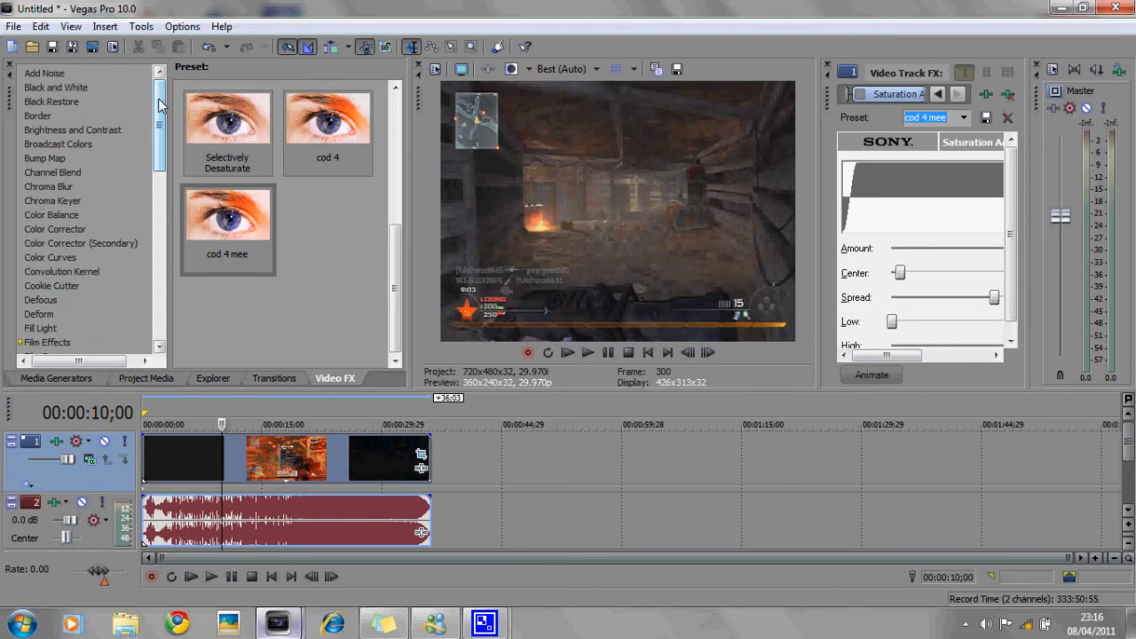
{"action": "left_click", "coordinate": [113, 132]}
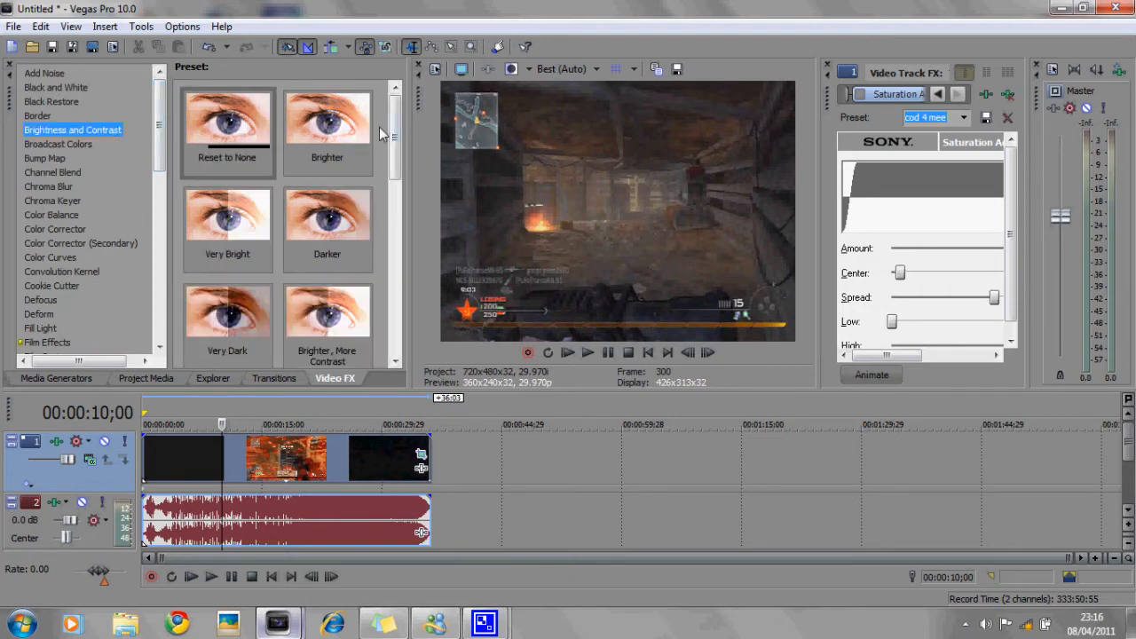
{"action": "left_click_drag", "start_coordinate": [395, 133], "coordinate": [395, 310]}
{"action": "left_click_drag", "start_coordinate": [298, 213], "coordinate": [84, 475]}
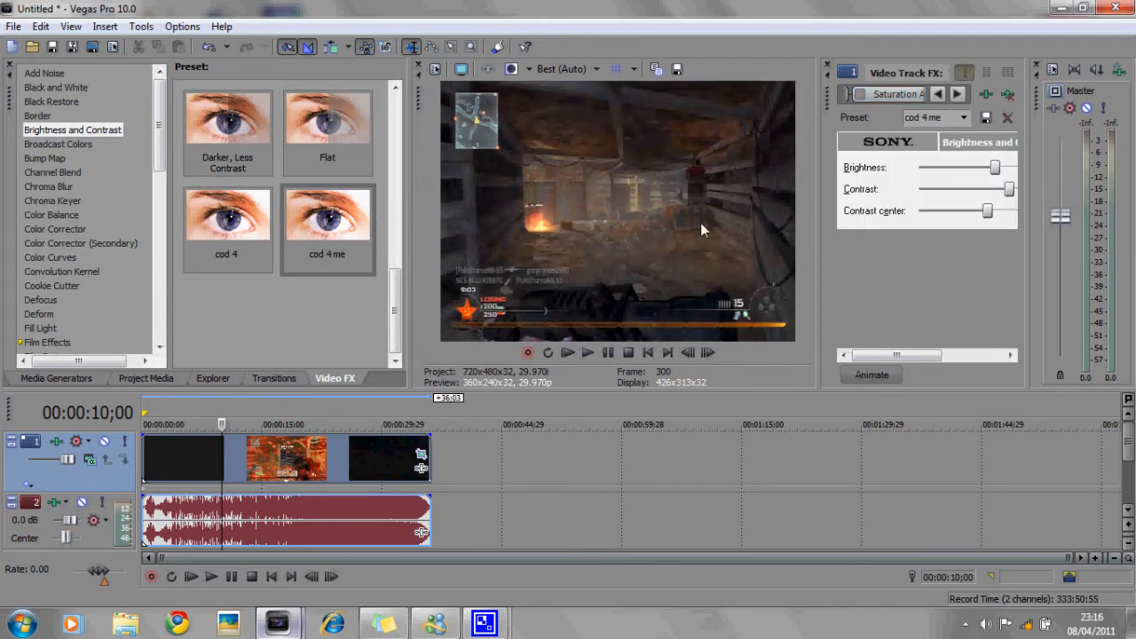
{"action": "left_click_drag", "start_coordinate": [814, 251], "coordinate": [569, 271]}
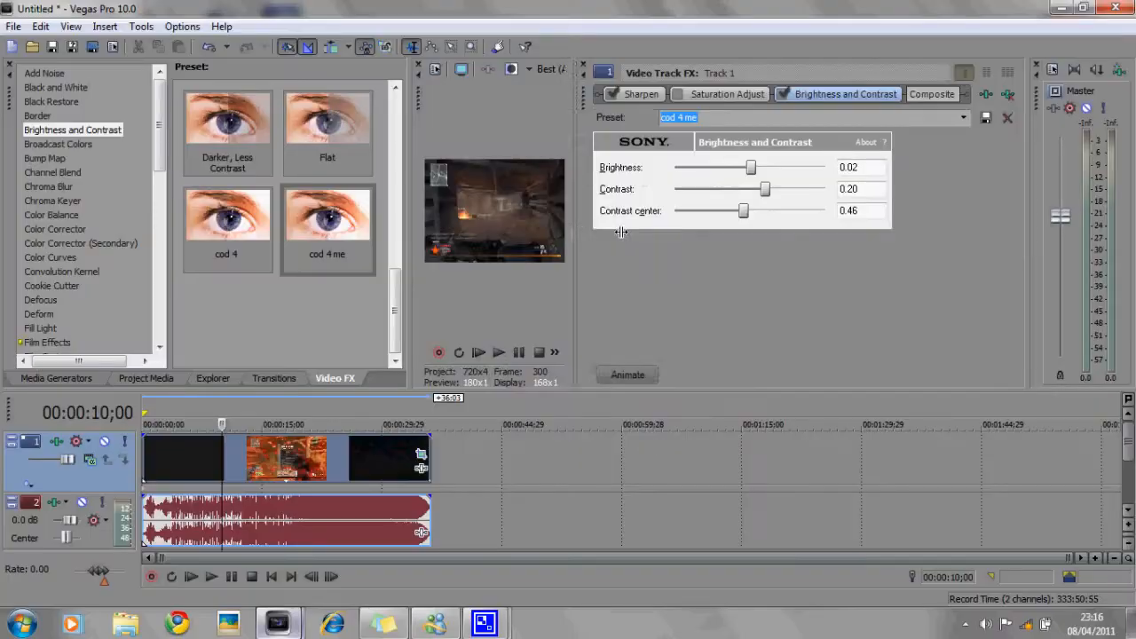
{"action": "left_click_drag", "start_coordinate": [133, 379], "coordinate": [529, 395]}
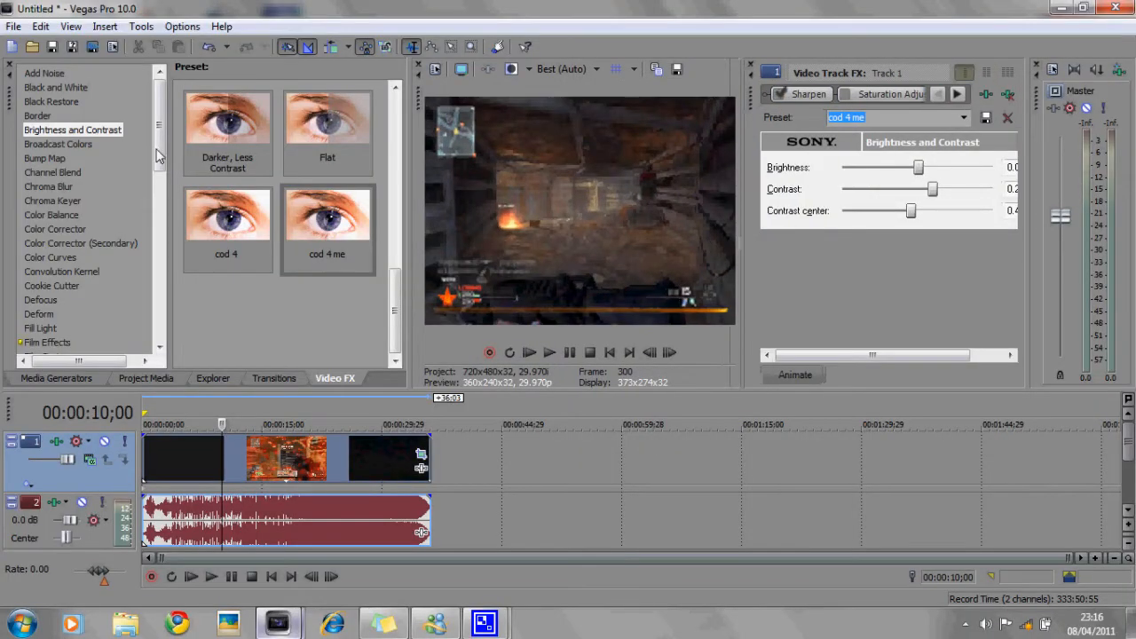
- Add the Soft Contrast effect with the cod 4 preset to video track 1
{"action": "left_click_drag", "start_coordinate": [157, 156], "coordinate": [154, 338]}
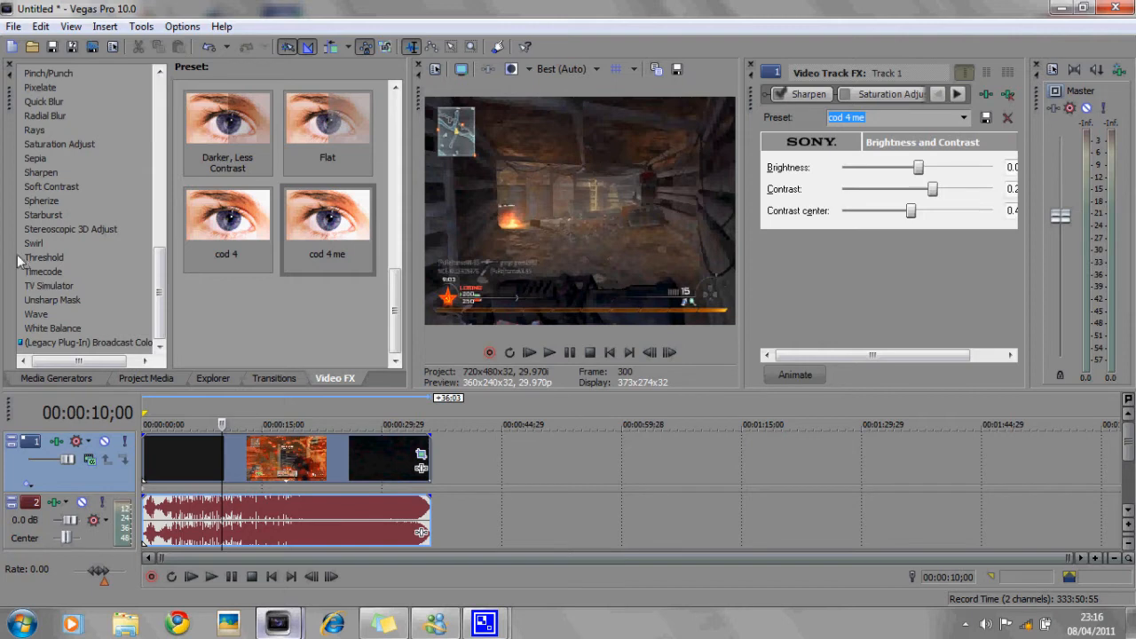
{"action": "left_click", "coordinate": [49, 188]}
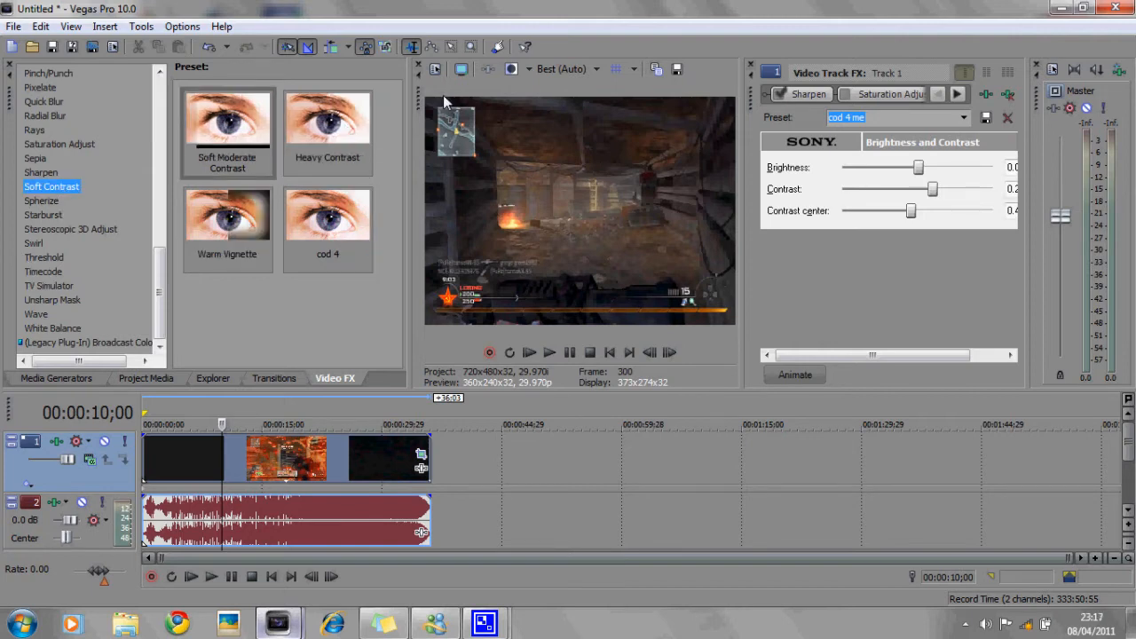
{"action": "left_click_drag", "start_coordinate": [346, 232], "coordinate": [80, 474]}
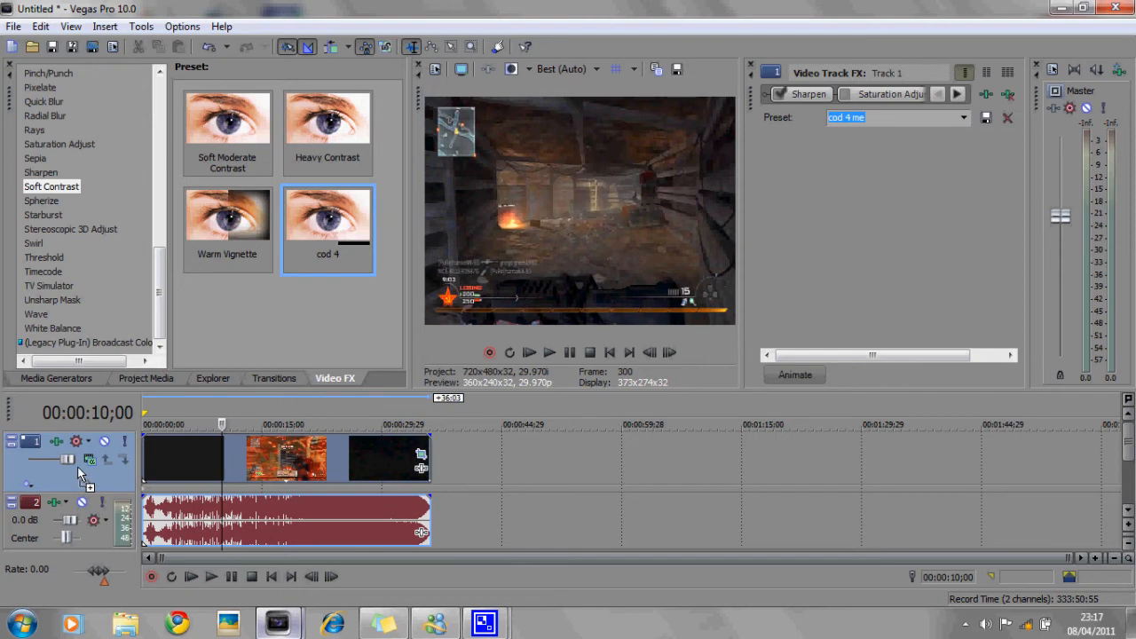
- Set the Soft Contrast vignette's horizontal and vertical blur to 10
{"action": "left_click_drag", "start_coordinate": [543, 254], "coordinate": [673, 201]}
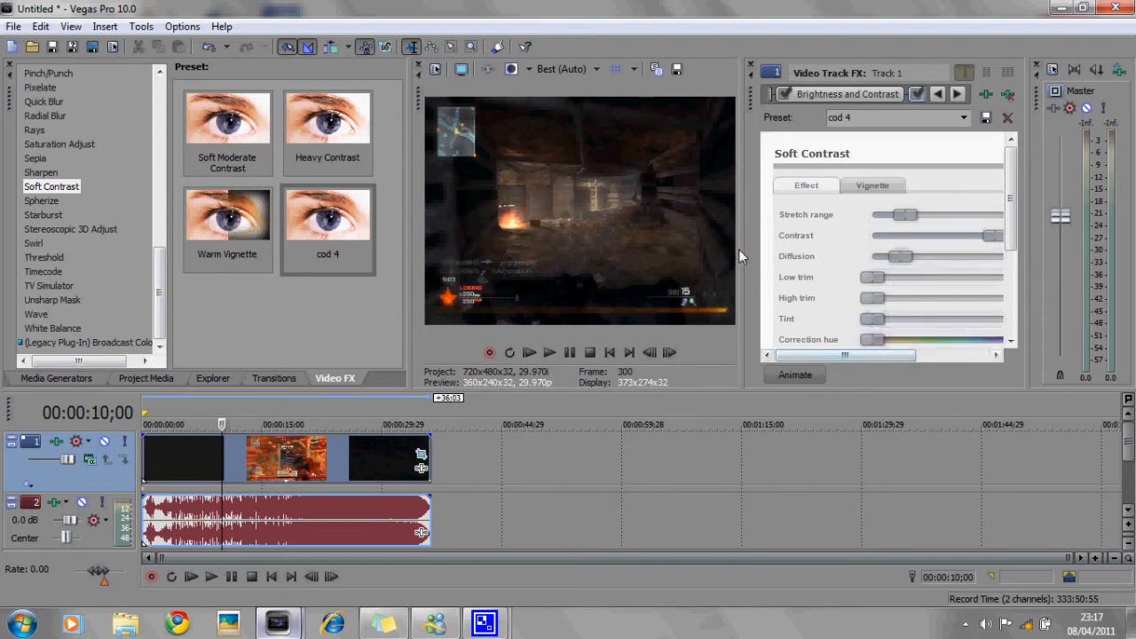
{"action": "left_click_drag", "start_coordinate": [742, 255], "coordinate": [475, 257]}
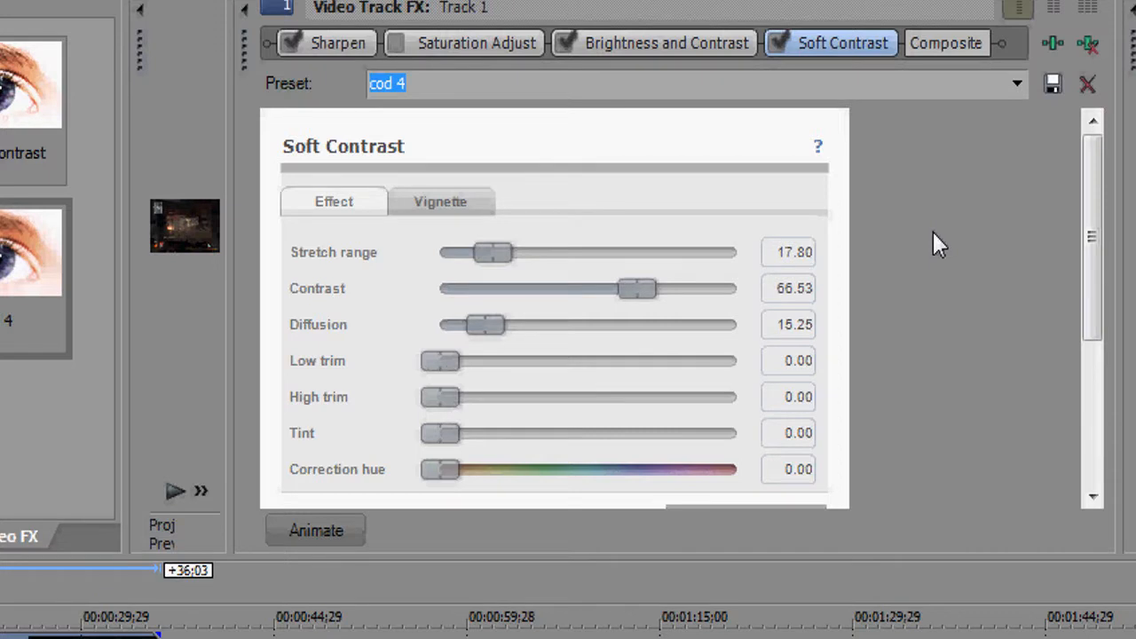
{"action": "left_click_drag", "start_coordinate": [1089, 229], "coordinate": [1090, 254]}
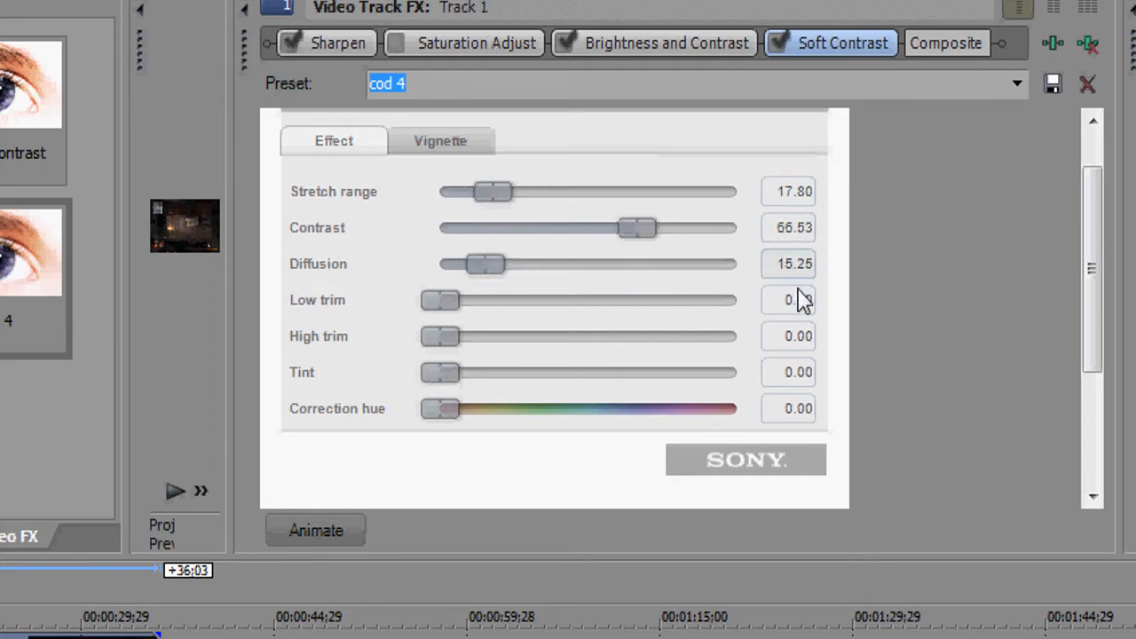
{"action": "left_click", "coordinate": [430, 144]}
{"action": "left_click_drag", "start_coordinate": [1083, 189], "coordinate": [1088, 200]}
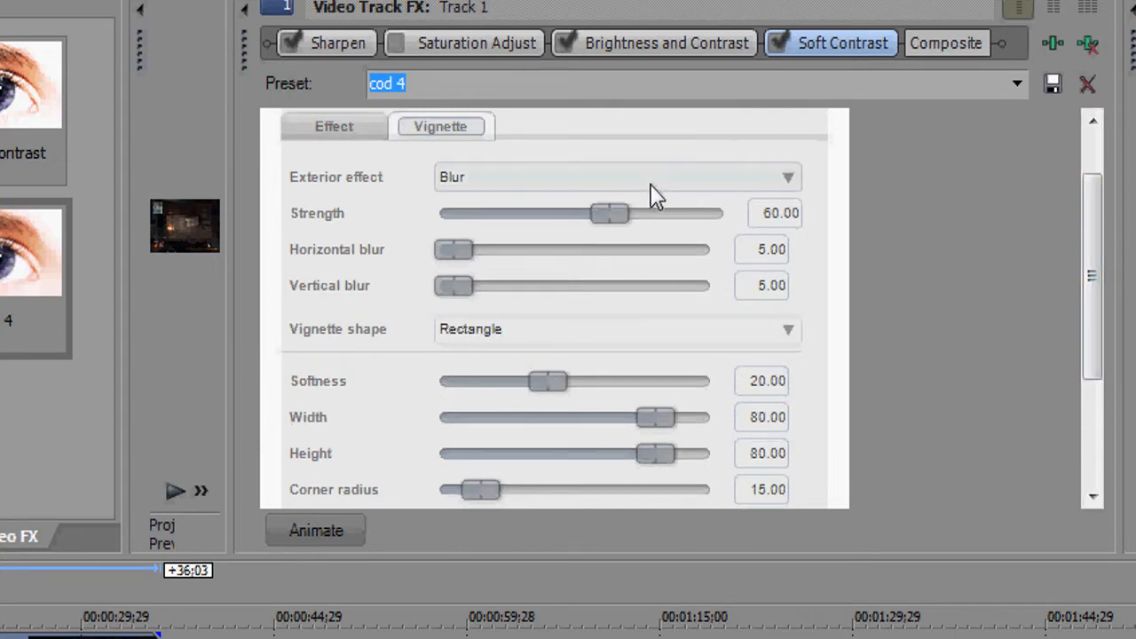
{"action": "left_click", "coordinate": [781, 181]}
{"action": "left_click", "coordinate": [555, 200]}
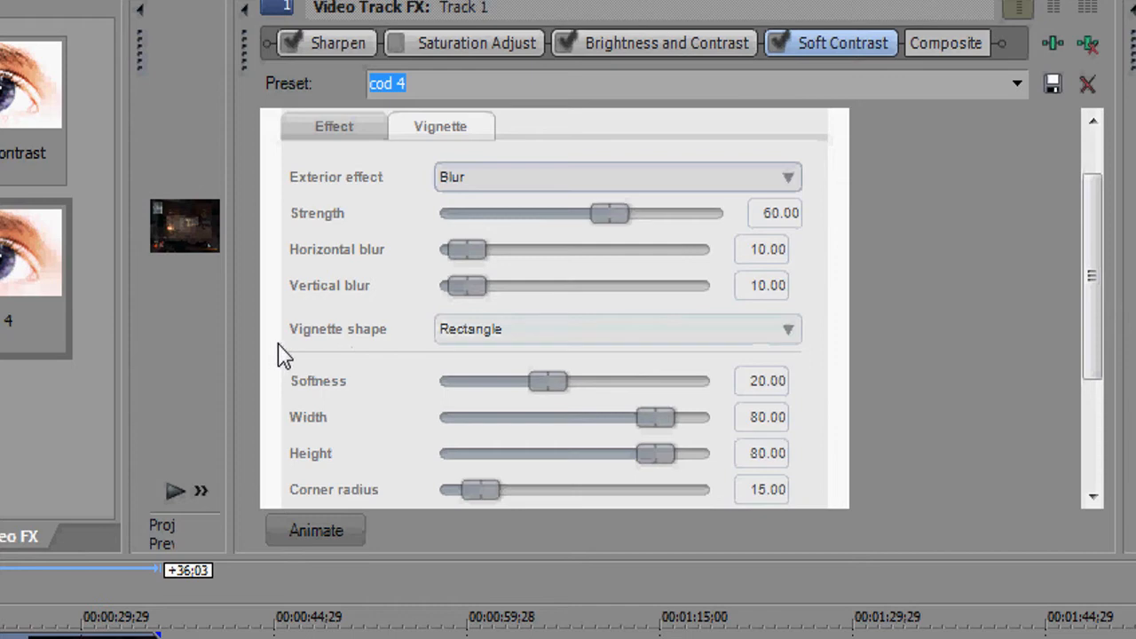
- Try the Ellipse vignette shape, then return it to Rectangle
{"action": "left_click", "coordinate": [781, 337]}
{"action": "left_click", "coordinate": [781, 348]}
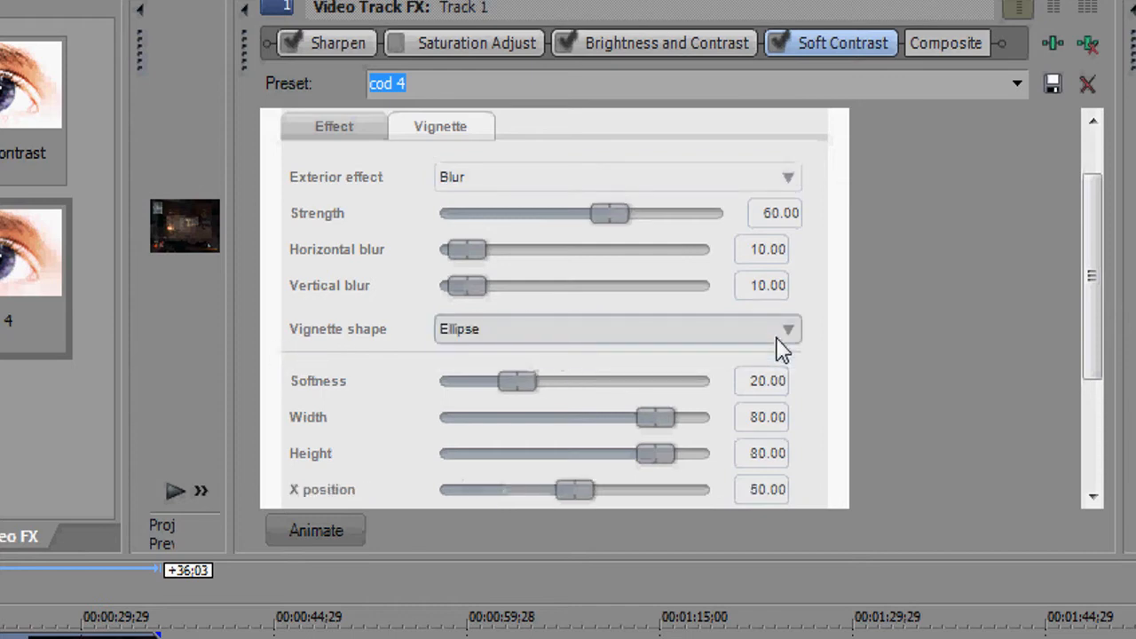
{"action": "left_click", "coordinate": [781, 348]}
{"action": "left_click", "coordinate": [710, 358]}
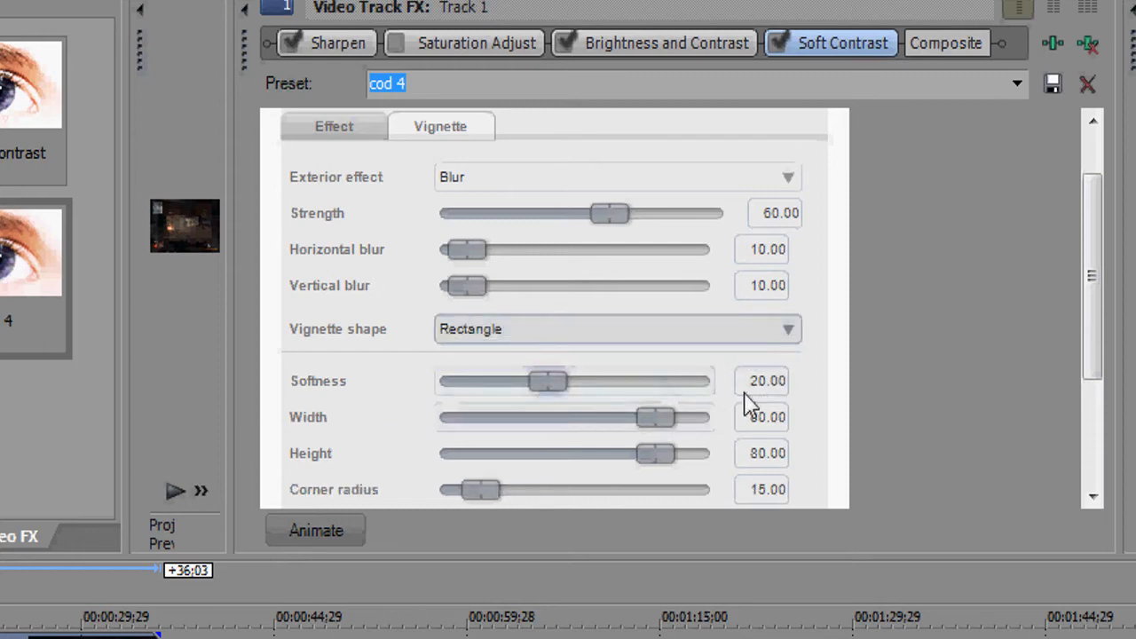
- Switch off the Brightness and Contrast and Soft Contrast effects in the track's FX chain
{"action": "left_click_drag", "start_coordinate": [1094, 300], "coordinate": [1097, 382]}
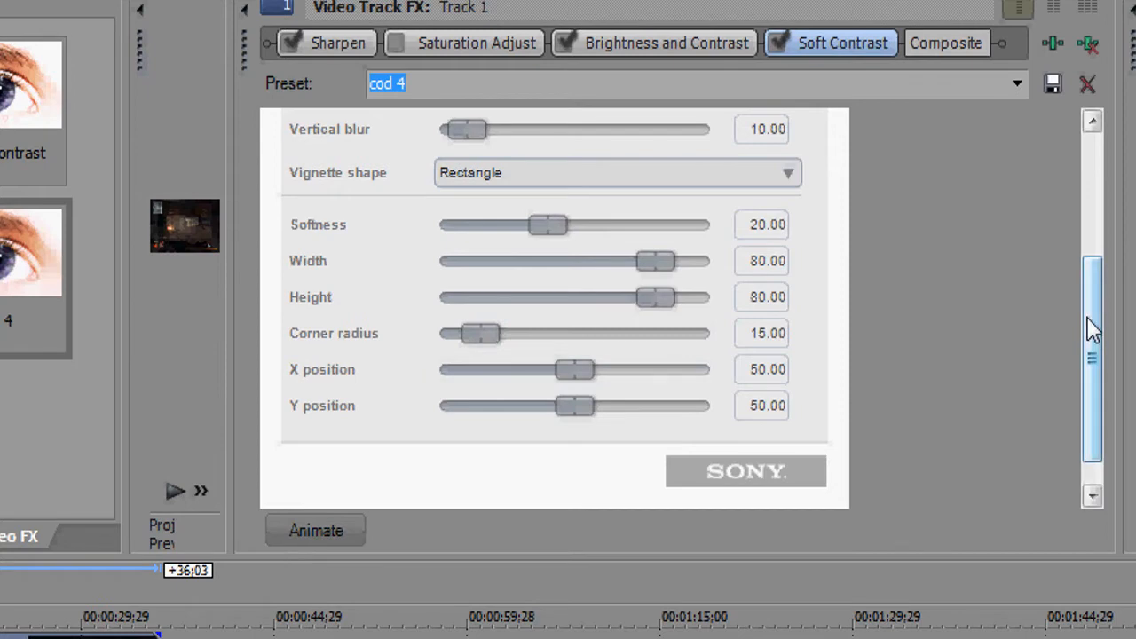
{"action": "left_click_drag", "start_coordinate": [1088, 327], "coordinate": [1088, 361]}
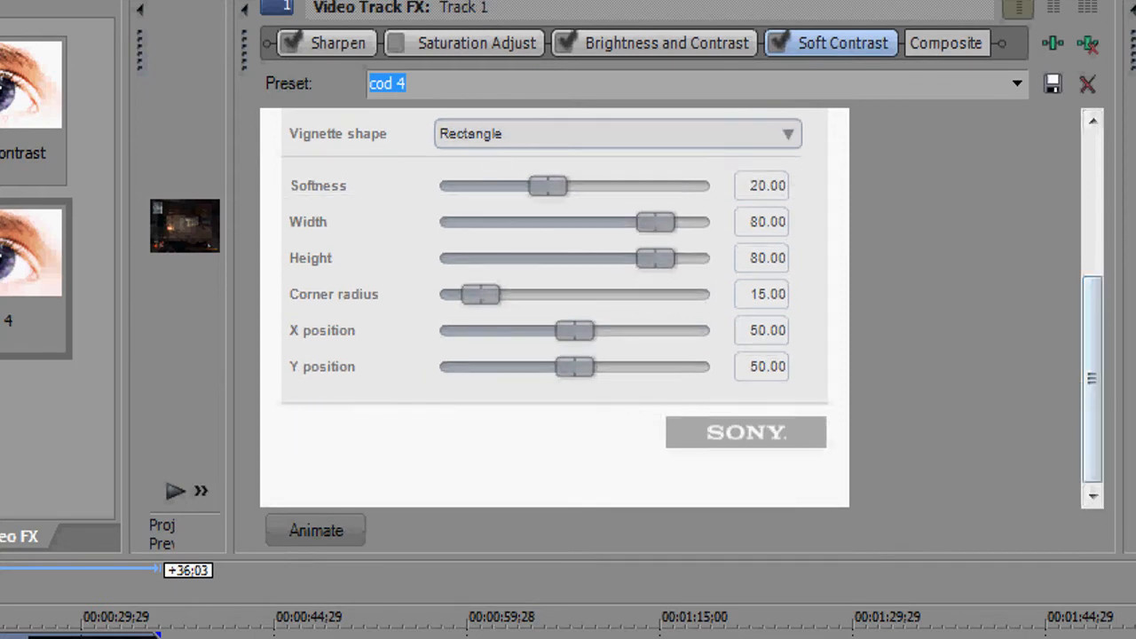
{"action": "left_click_drag", "start_coordinate": [1093, 346], "coordinate": [1090, 139]}
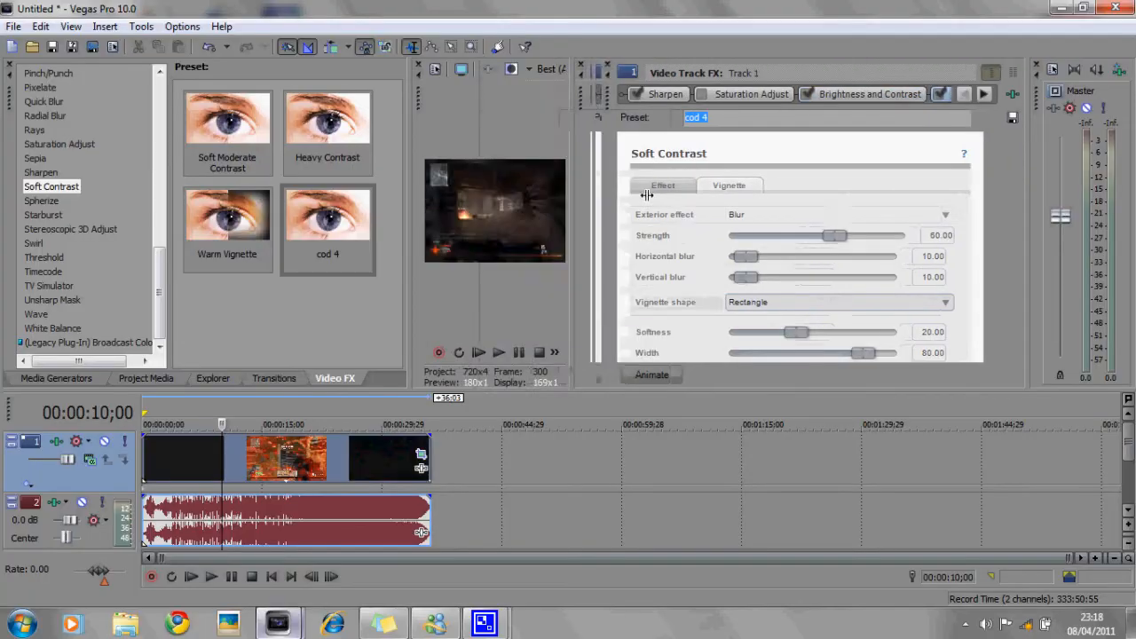
{"action": "mouse_move", "coordinate": [646, 195]}
{"action": "left_mouse_down"}
{"action": "mouse_move", "coordinate": [874, 200]}
{"action": "mouse_move", "coordinate": [654, 204]}
{"action": "left_mouse_up"}
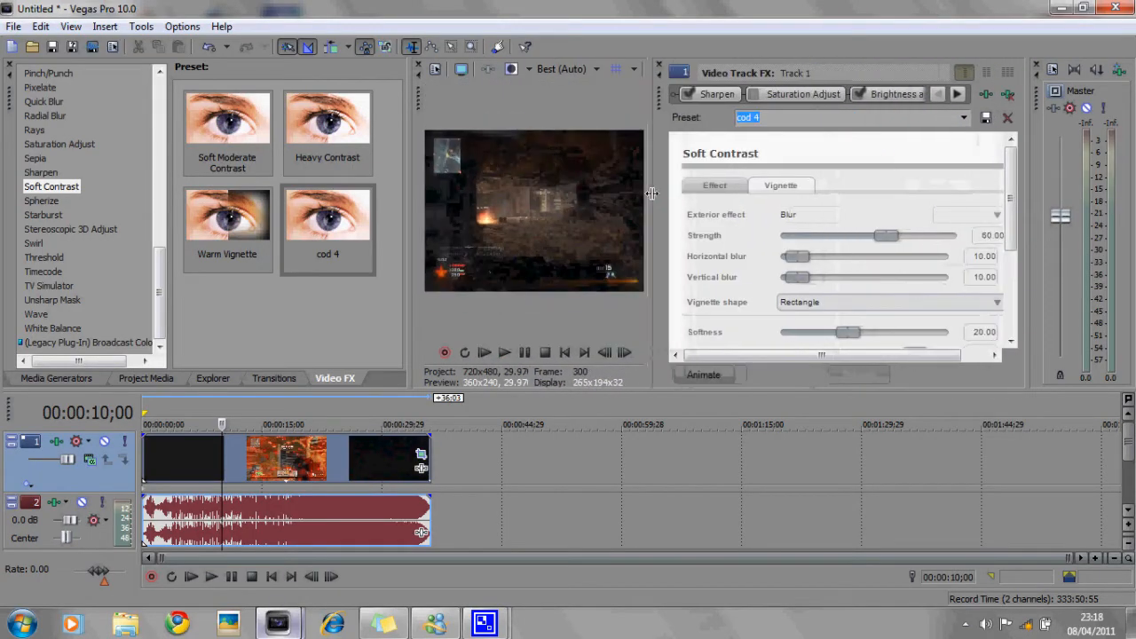
{"action": "left_click", "coordinate": [856, 94]}
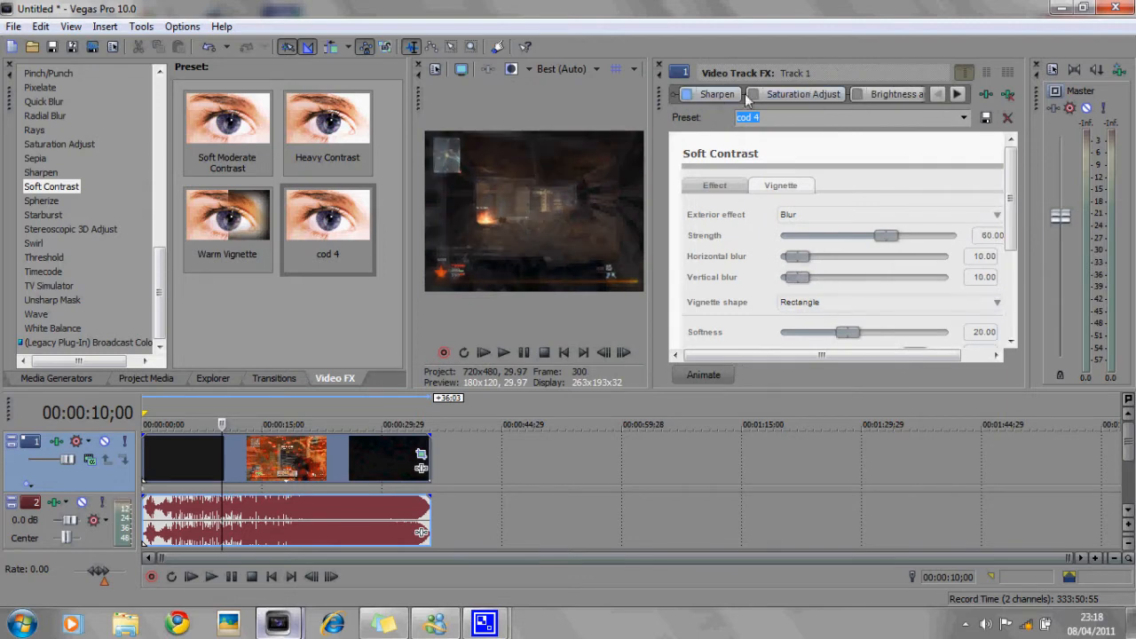
{"action": "left_click", "coordinate": [957, 94]}
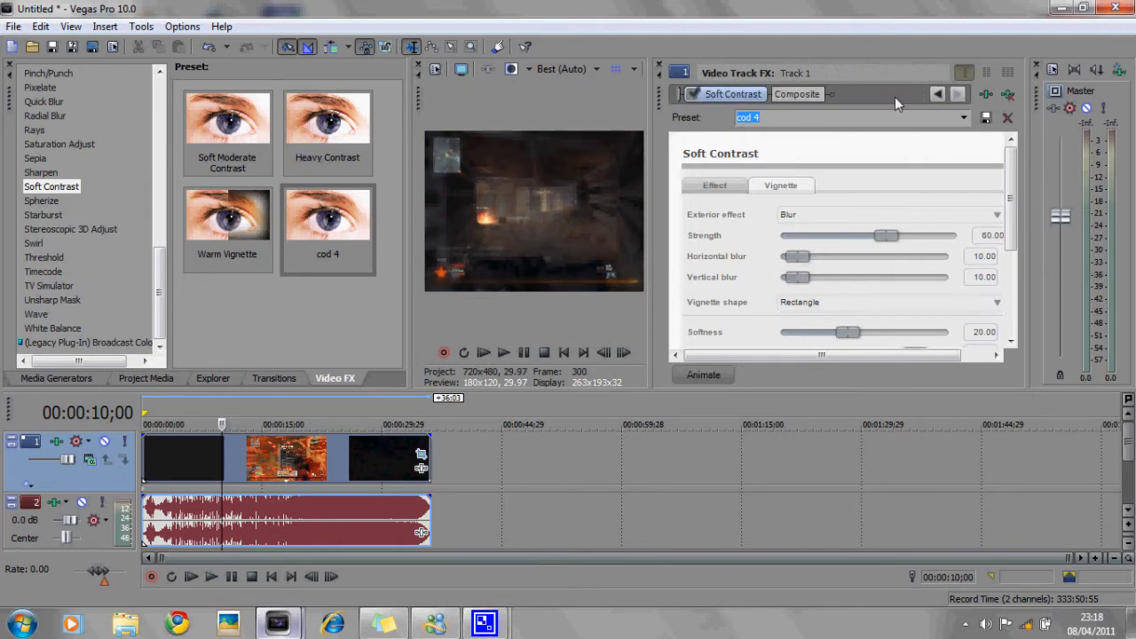
{"action": "left_click", "coordinate": [692, 94]}
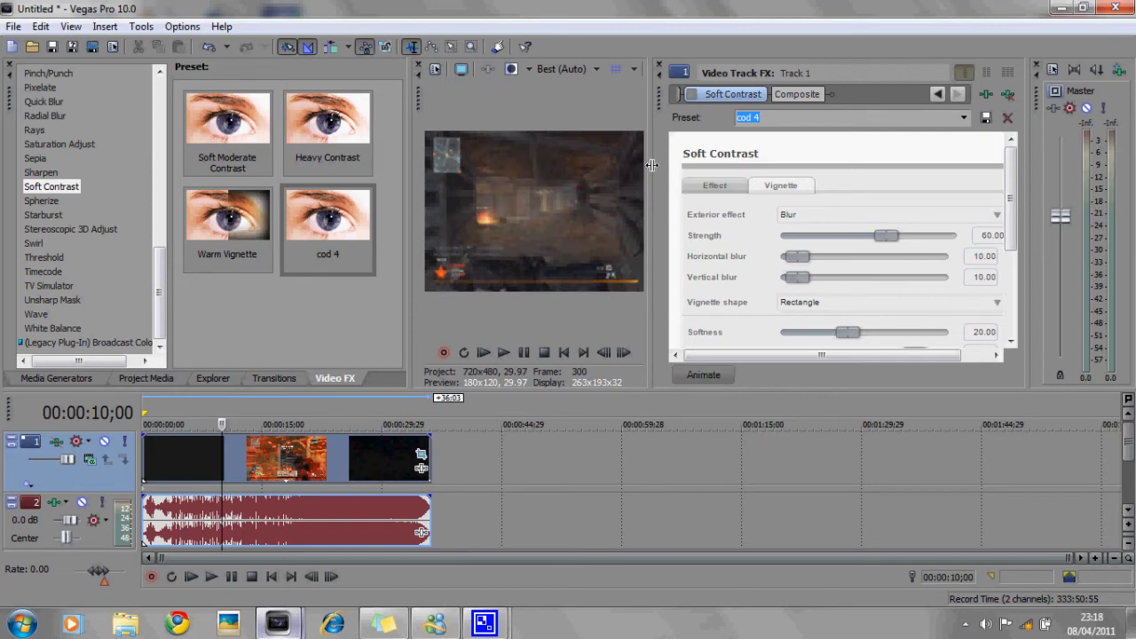
- Enlarge the preview and play back the clip to check the effects
{"action": "left_click_drag", "start_coordinate": [652, 168], "coordinate": [815, 194]}
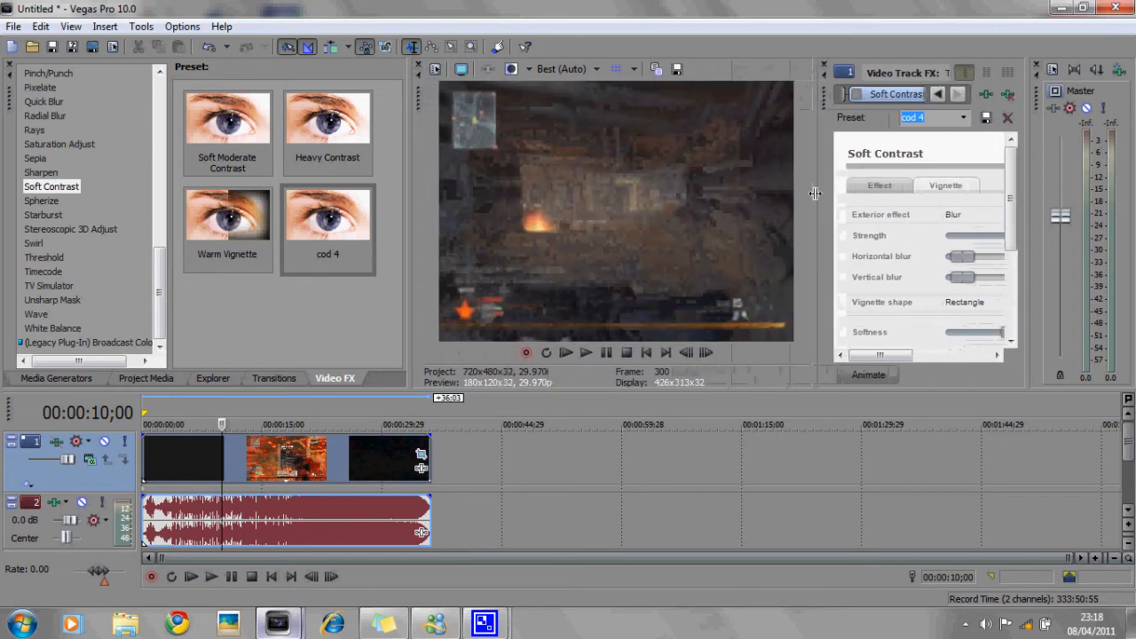
{"action": "left_click", "coordinate": [586, 354]}
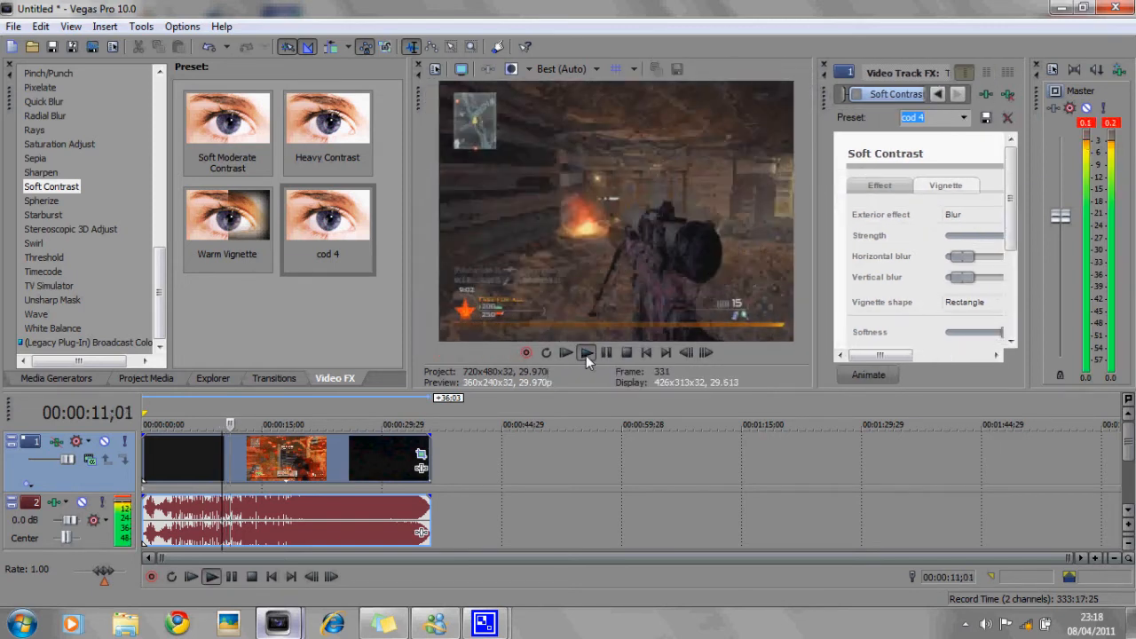
{"action": "left_click", "coordinate": [611, 355]}
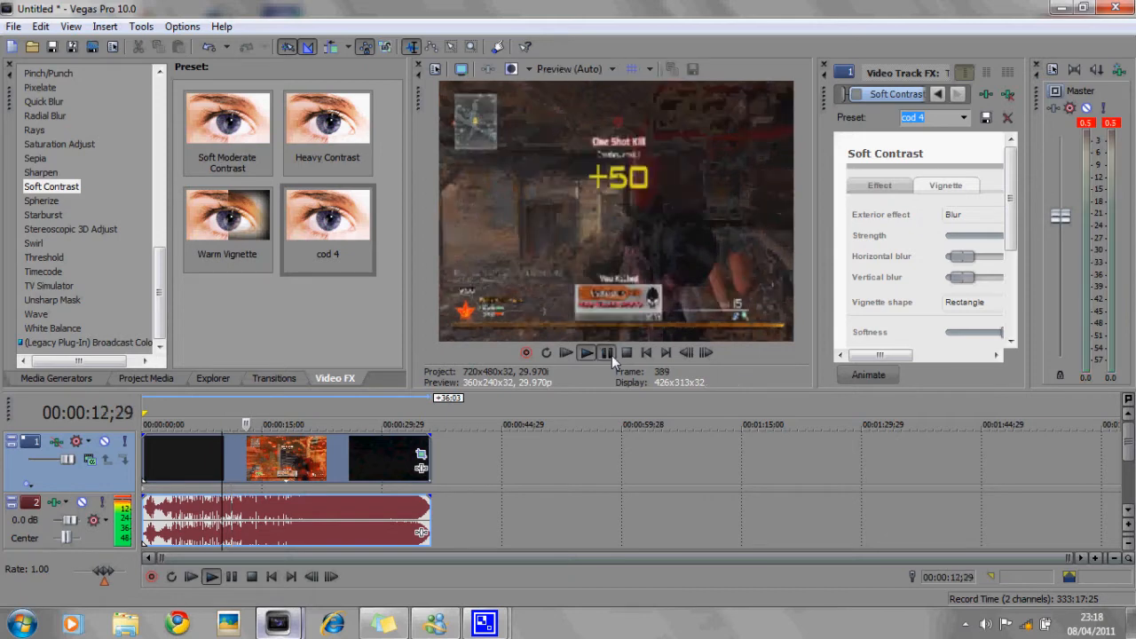
- Split the video event at about 10 seconds
{"action": "mouse_move", "coordinate": [374, 464]}
{"action": "left_mouse_down"}
{"action": "mouse_move", "coordinate": [374, 476]}
{"action": "mouse_move", "coordinate": [275, 475]}
{"action": "mouse_move", "coordinate": [377, 479]}
{"action": "left_mouse_up"}
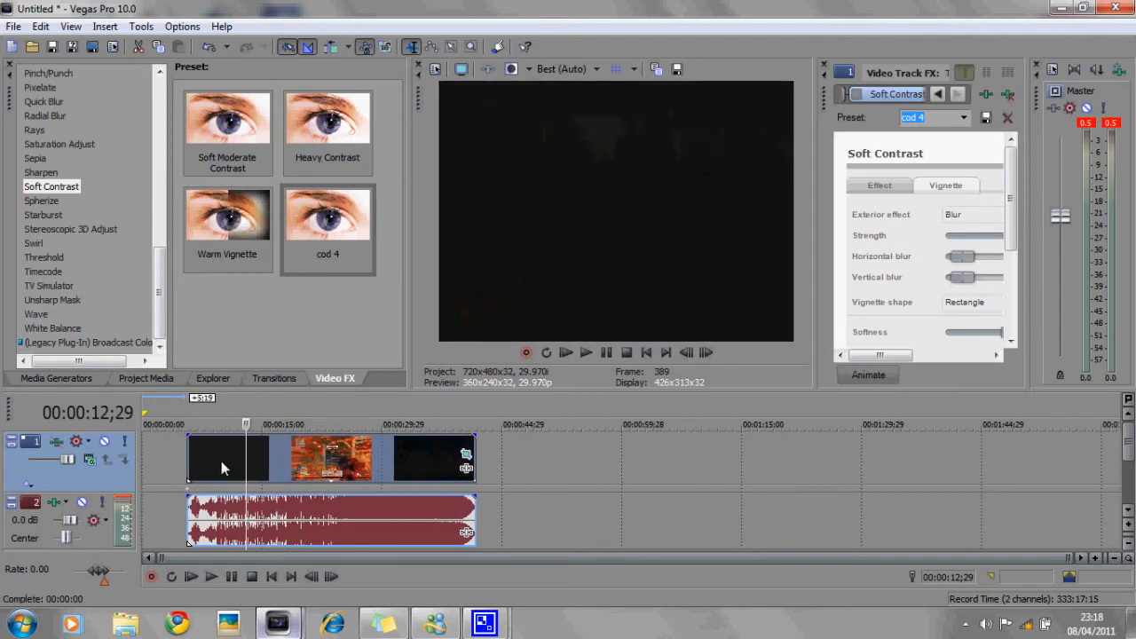
{"action": "left_click_drag", "start_coordinate": [221, 461], "coordinate": [156, 463]}
{"action": "left_click", "coordinate": [224, 468]}
{"action": "key", "text": "s"}
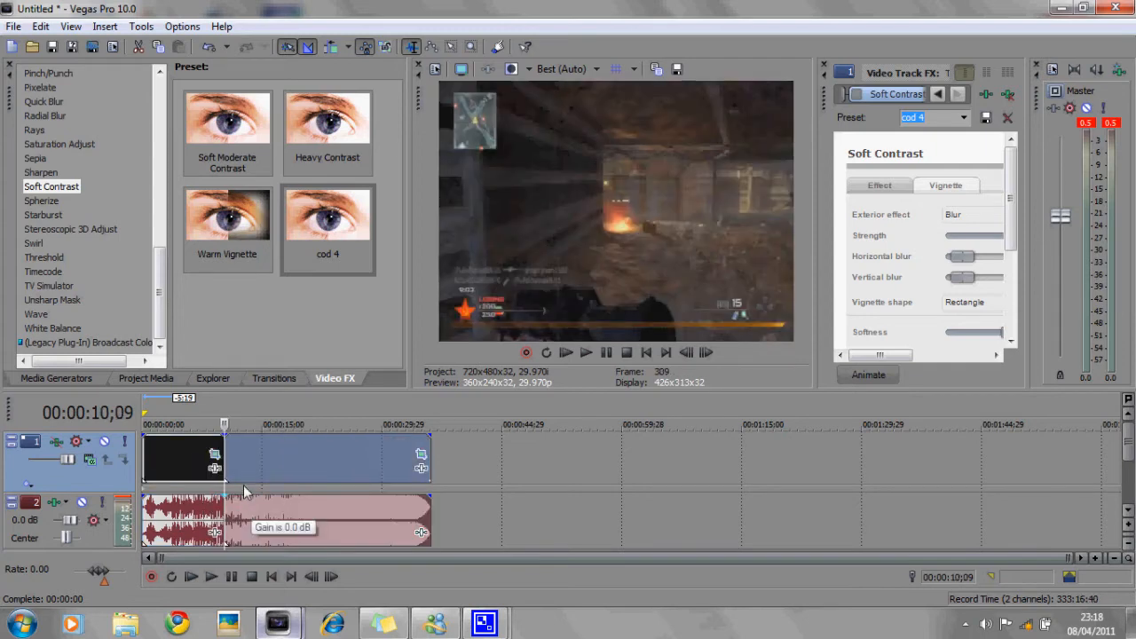
- Split the event again at about 30 seconds
{"action": "left_click", "coordinate": [253, 467]}
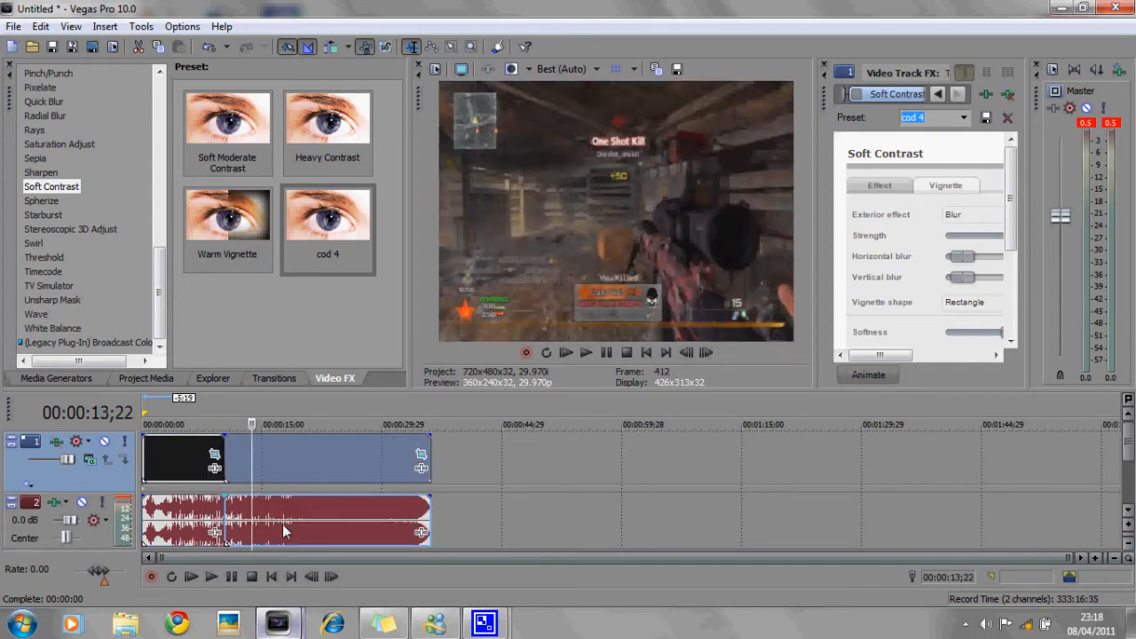
{"action": "left_click", "coordinate": [381, 467]}
{"action": "key", "text": "s"}
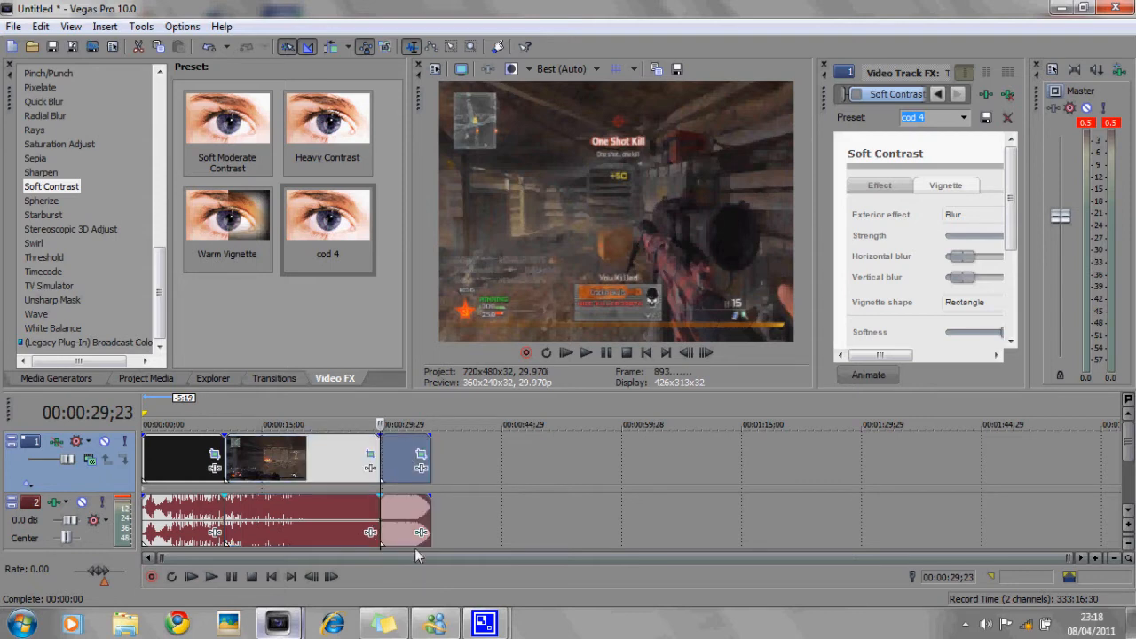
- Move the last split segment further along the timeline to about 45 seconds
{"action": "left_click_drag", "start_coordinate": [401, 474], "coordinate": [522, 470]}
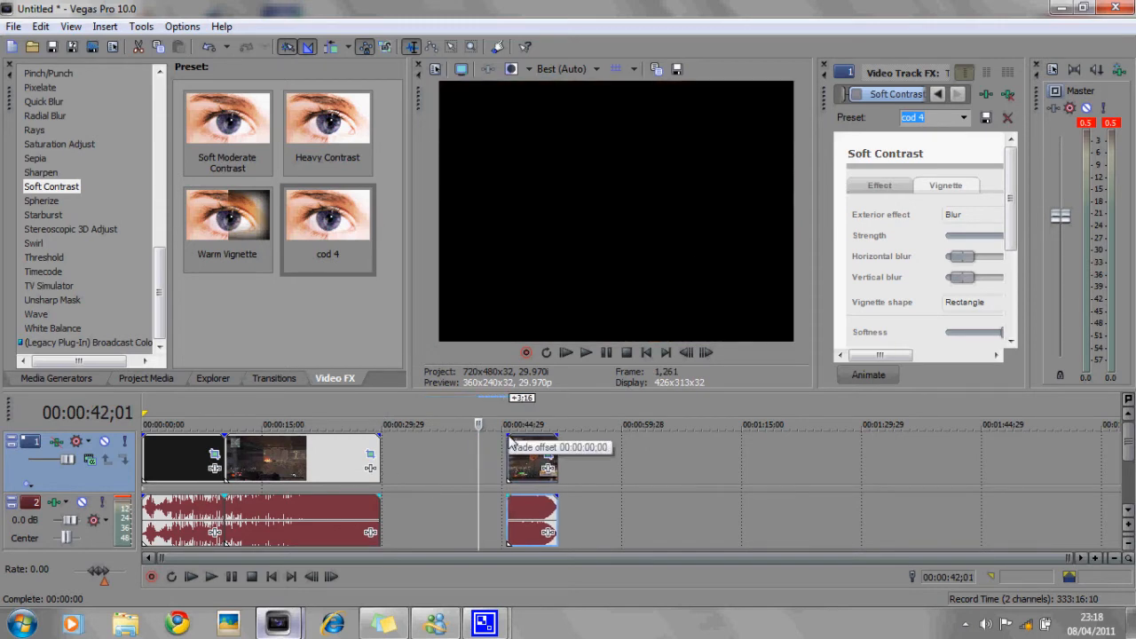
{"action": "left_click", "coordinate": [508, 471]}
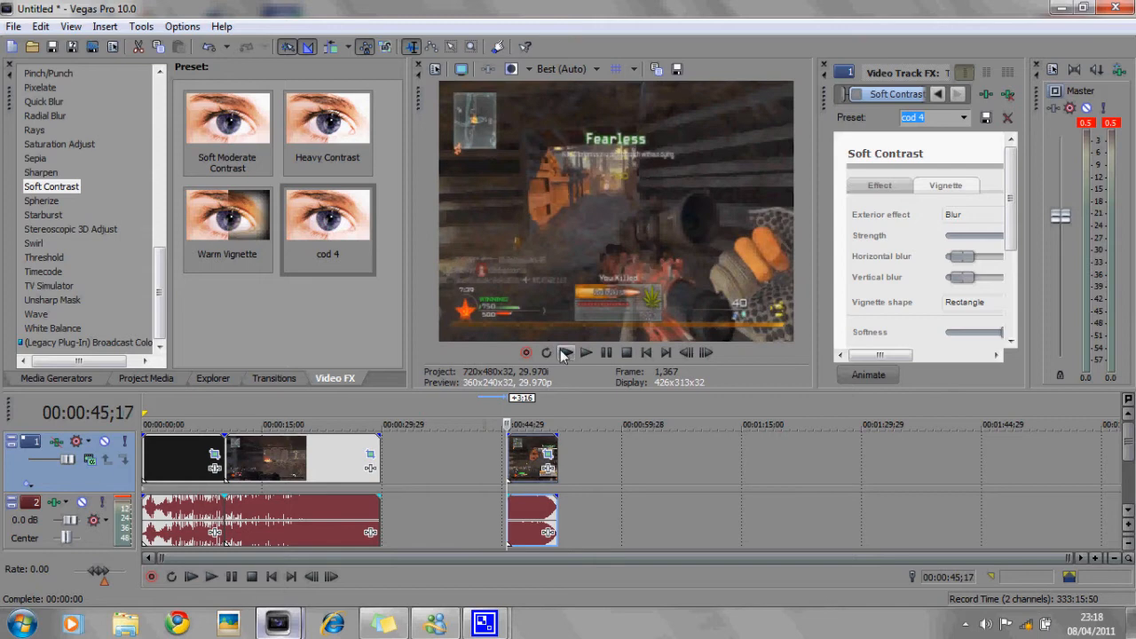
- Mute audio track 2 and play the timeline
{"action": "left_click", "coordinate": [81, 502]}
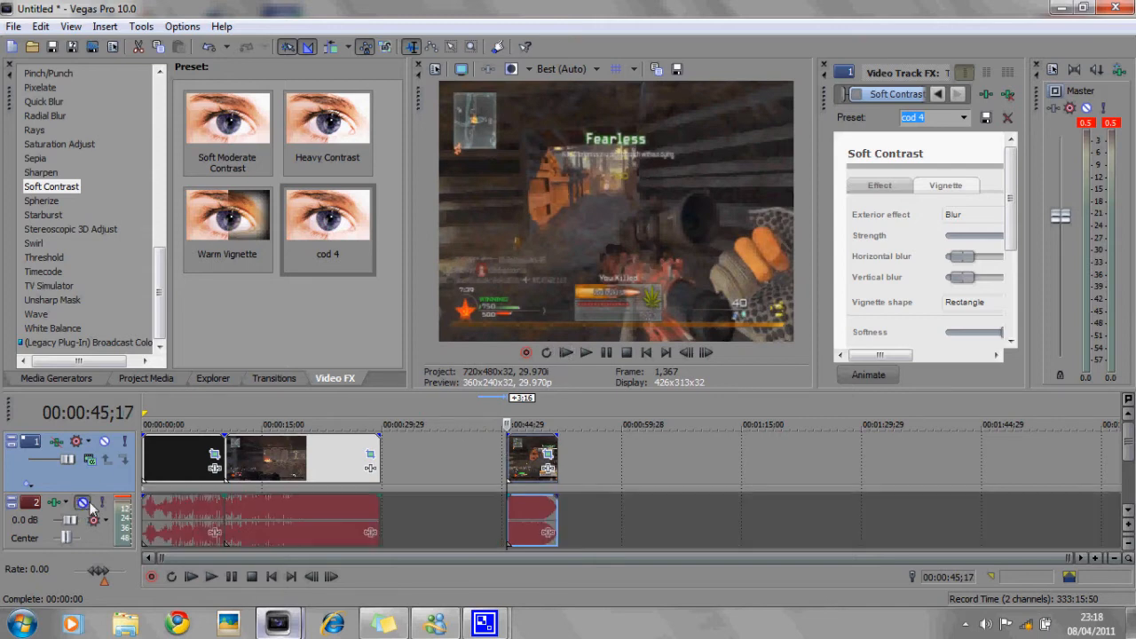
{"action": "left_click", "coordinate": [592, 354]}
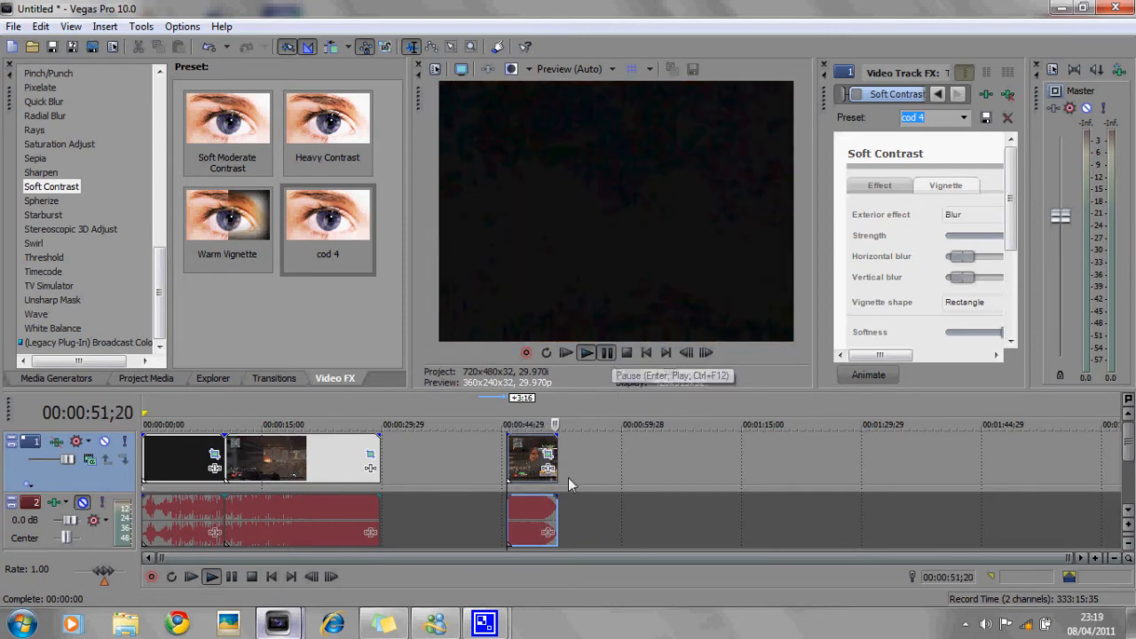
- Move the last segment back so it overlaps the end of the middle segment
{"action": "left_click_drag", "start_coordinate": [527, 467], "coordinate": [460, 467]}
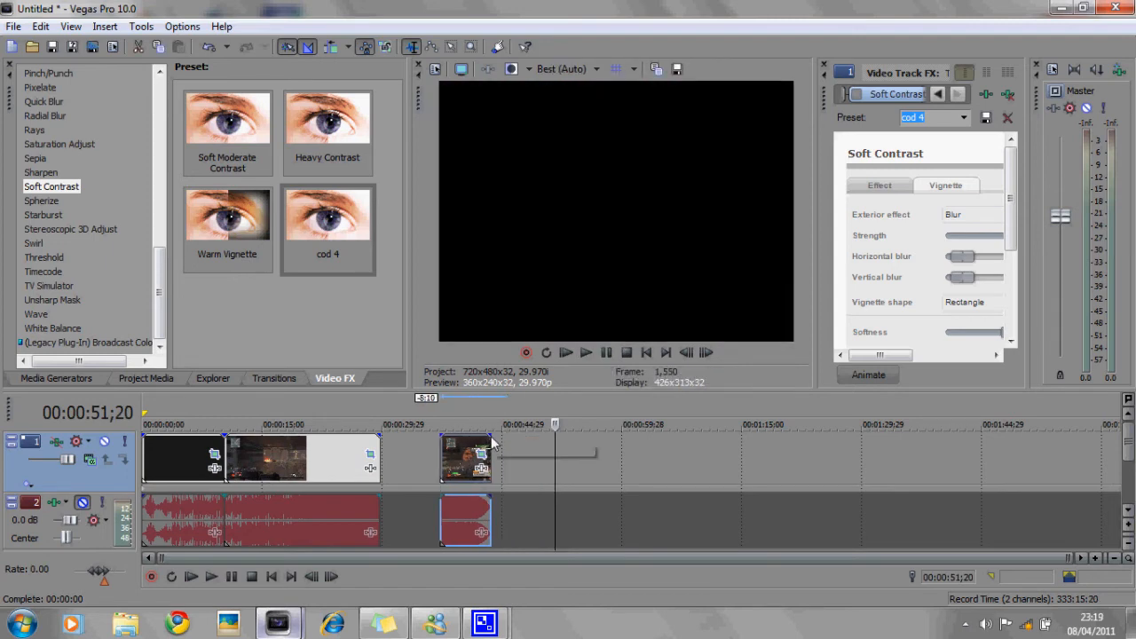
{"action": "left_click_drag", "start_coordinate": [491, 438], "coordinate": [479, 441]}
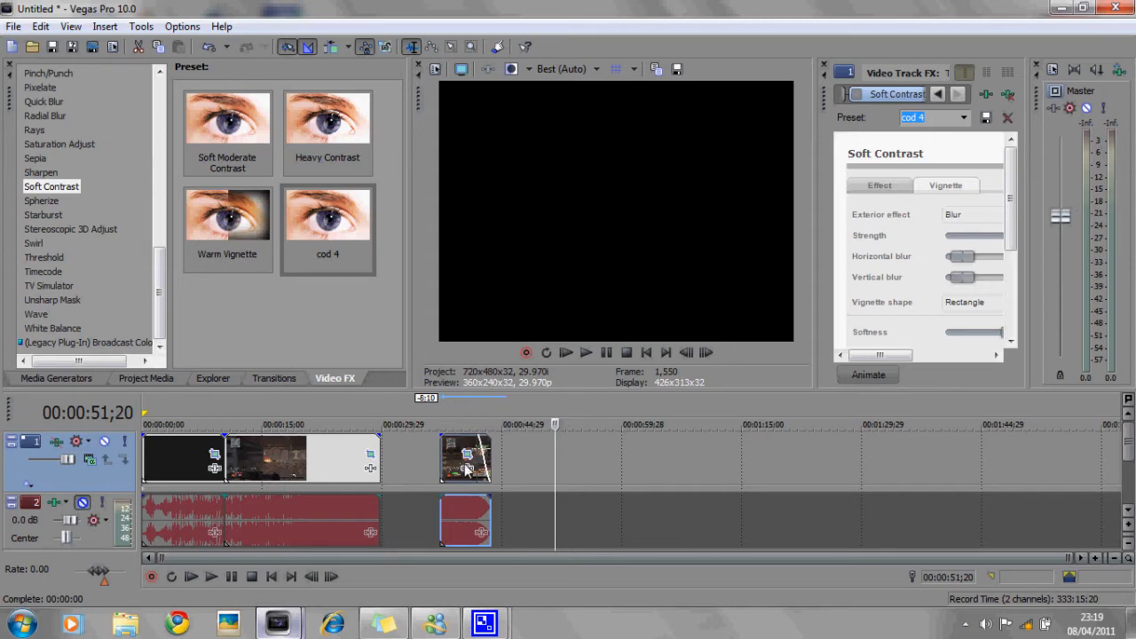
{"action": "left_click", "coordinate": [359, 460]}
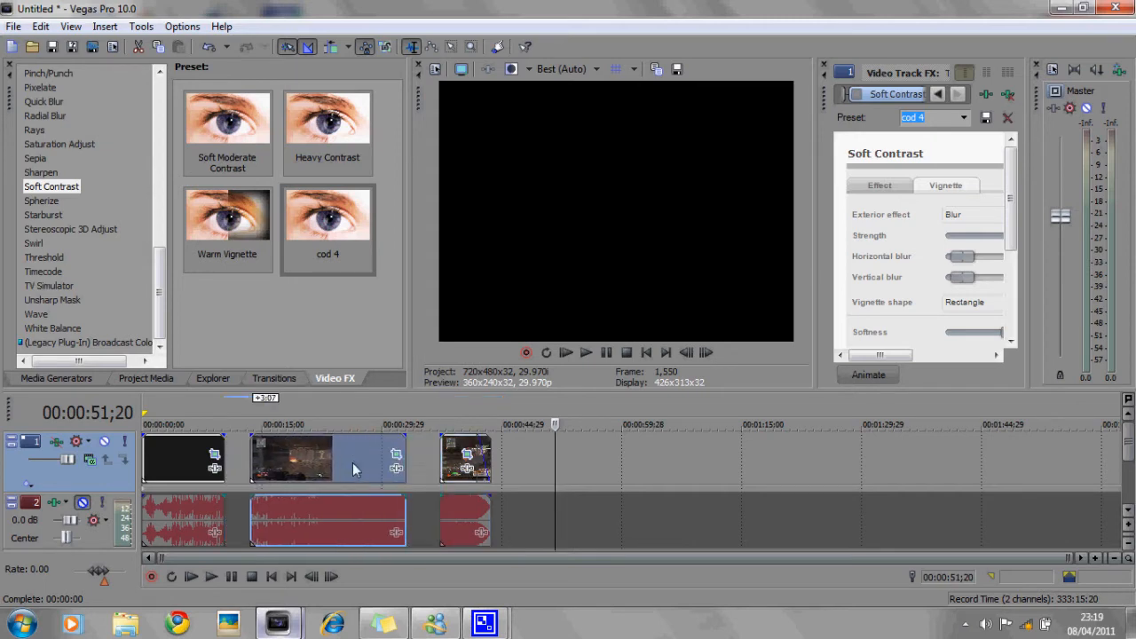
{"action": "left_click_drag", "start_coordinate": [456, 461], "coordinate": [391, 459]}
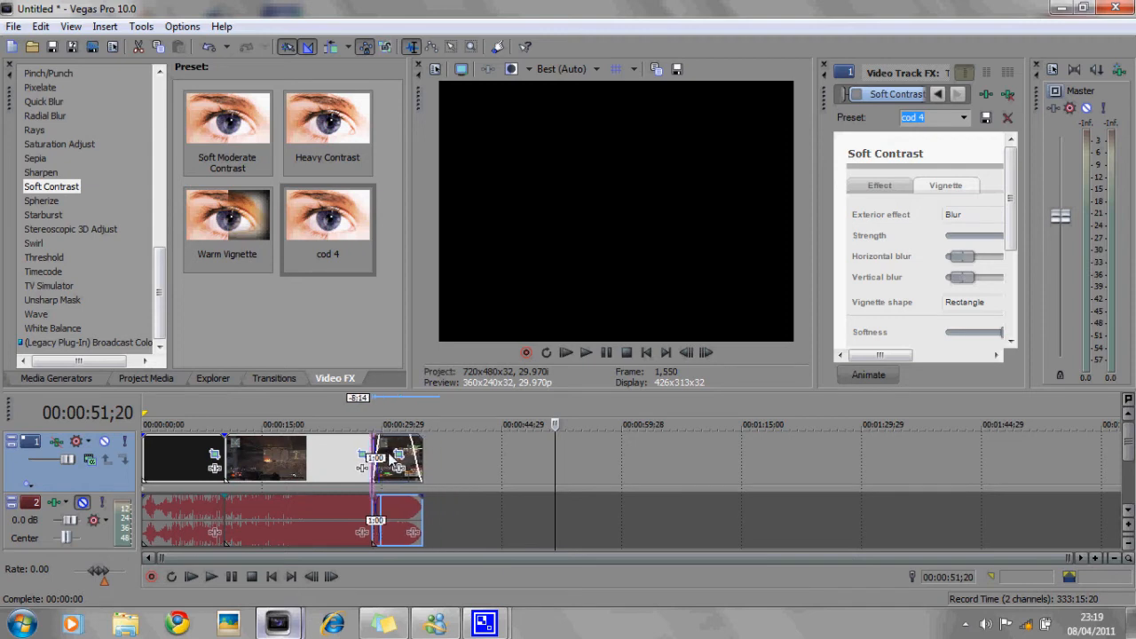
- Adjust the segment overlaps to form crossfades between the three pieces
{"action": "mouse_move", "coordinate": [387, 456]}
{"action": "left_mouse_down"}
{"action": "mouse_move", "coordinate": [422, 459]}
{"action": "mouse_move", "coordinate": [396, 462]}
{"action": "left_mouse_up"}
{"action": "left_click_drag", "start_coordinate": [245, 458], "coordinate": [253, 460]}
{"action": "left_click_drag", "start_coordinate": [371, 468], "coordinate": [398, 467]}
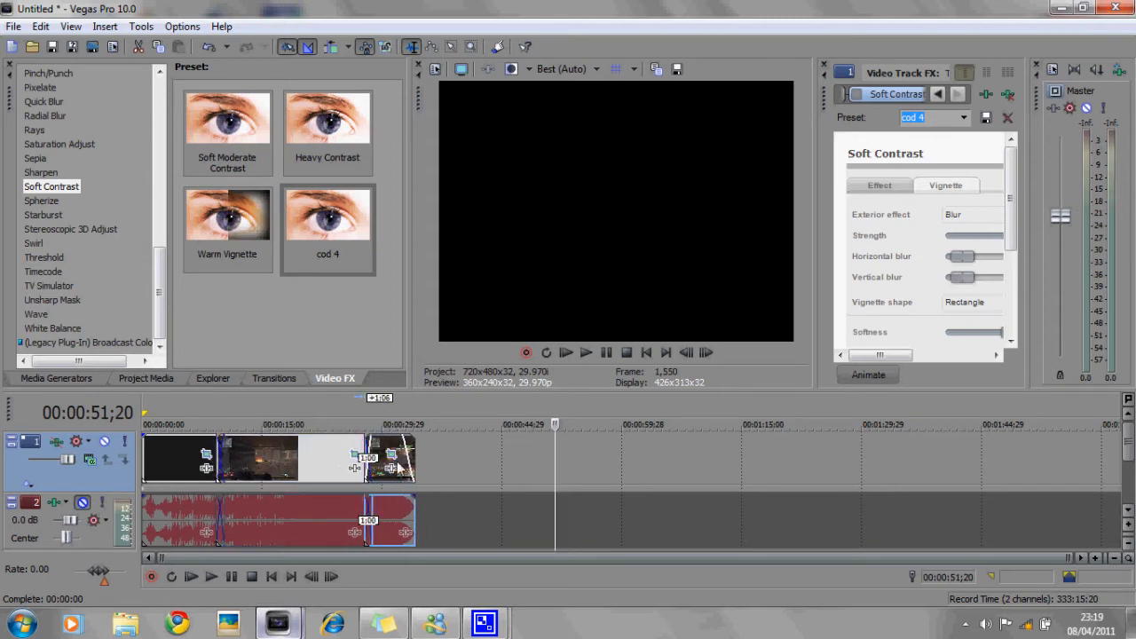
- Space the middle and last segments apart along the timeline
{"action": "left_click", "coordinate": [472, 467]}
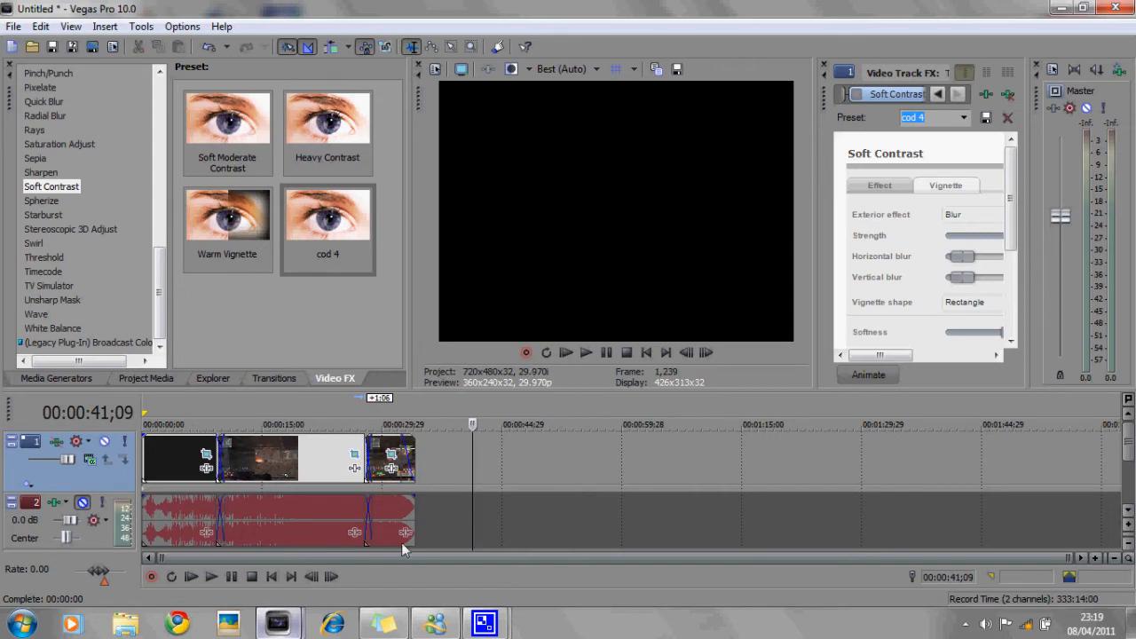
{"action": "left_click", "coordinate": [385, 477]}
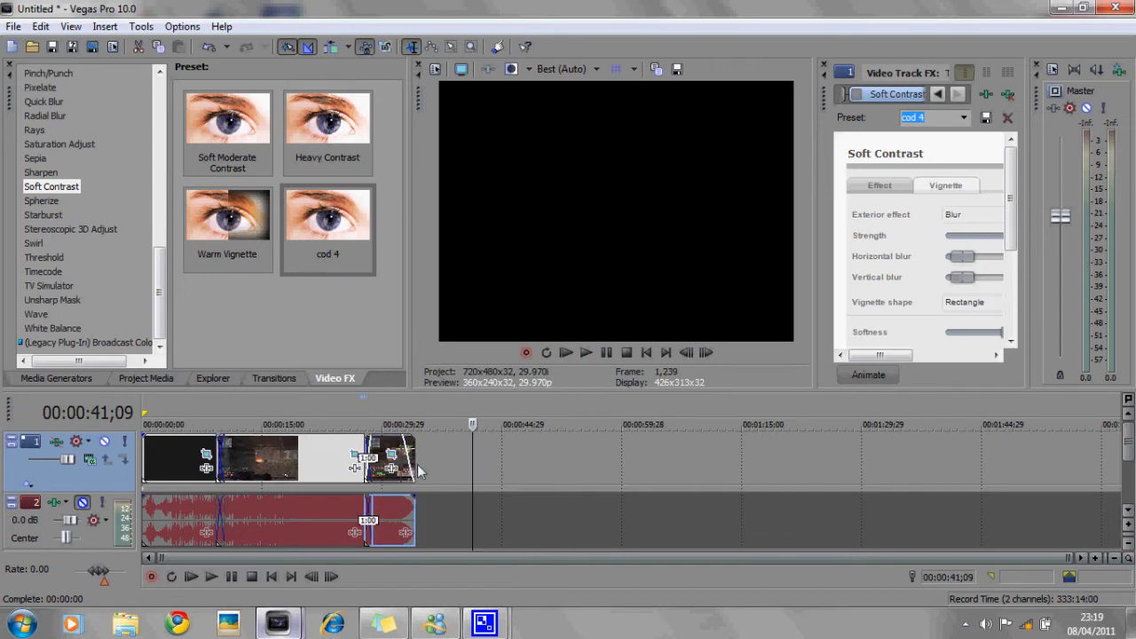
{"action": "left_click_drag", "start_coordinate": [417, 464], "coordinate": [541, 467]}
{"action": "left_click_drag", "start_coordinate": [279, 465], "coordinate": [361, 465]}
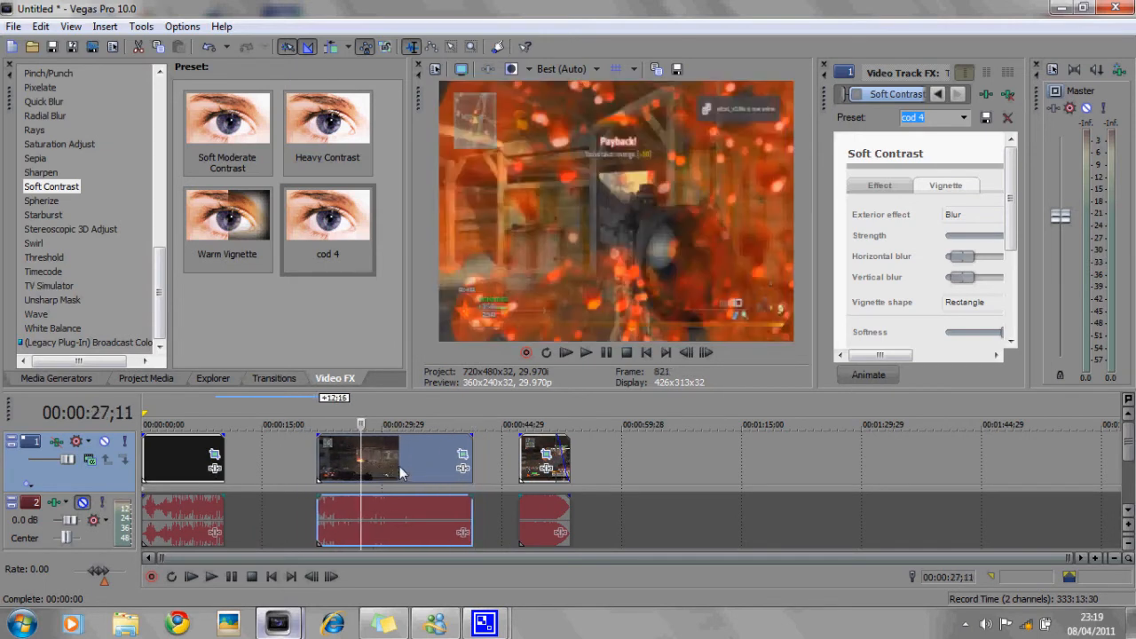
- Split the middle segment at the cursor, move the second piece to about 1:15, and re-trim the first piece's end
{"action": "key", "text": "s"}
{"action": "left_click_drag", "start_coordinate": [393, 464], "coordinate": [781, 468]}
{"action": "left_click_drag", "start_coordinate": [349, 473], "coordinate": [301, 475]}
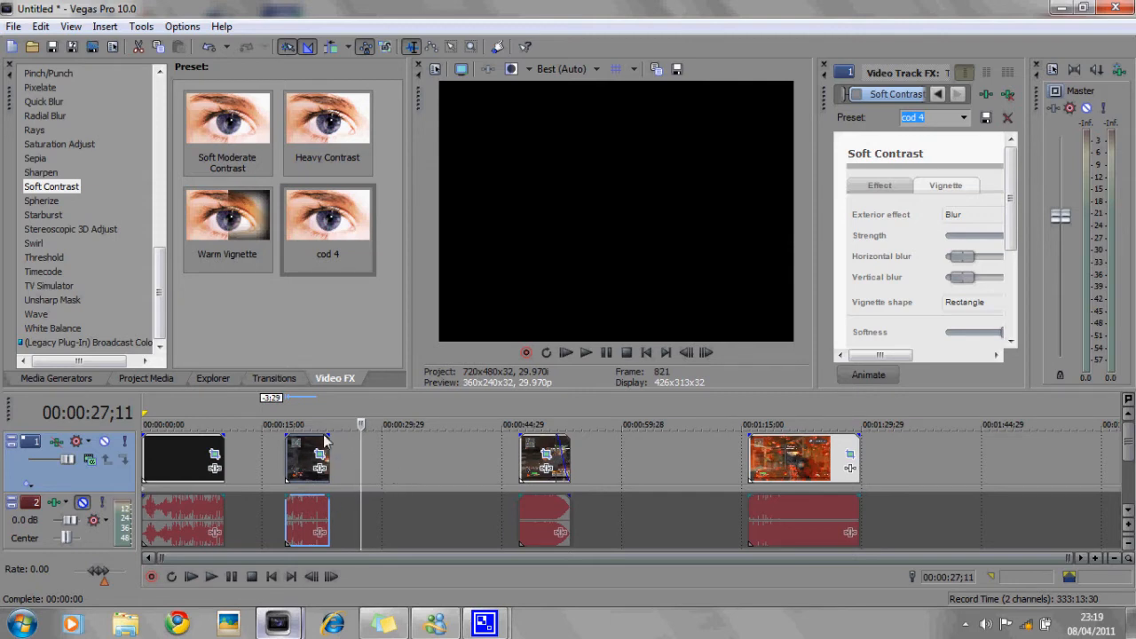
{"action": "left_click_drag", "start_coordinate": [329, 454], "coordinate": [530, 461]}
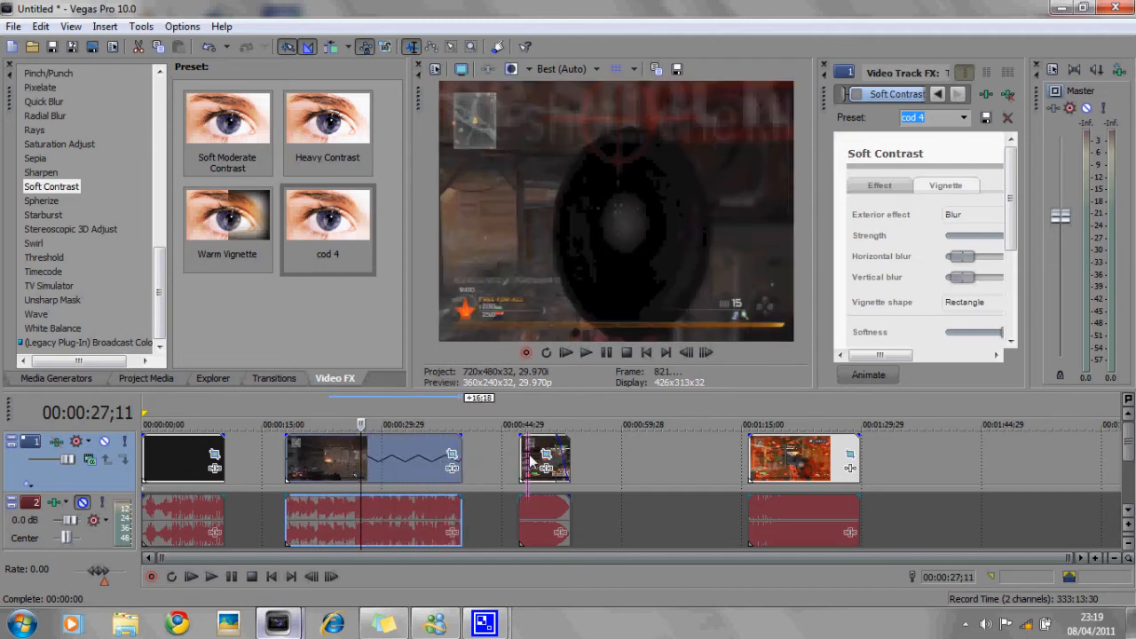
- Play the arrangement briefly, then slide the middle segment right until it overlaps the short third segment
{"action": "left_click", "coordinate": [586, 352]}
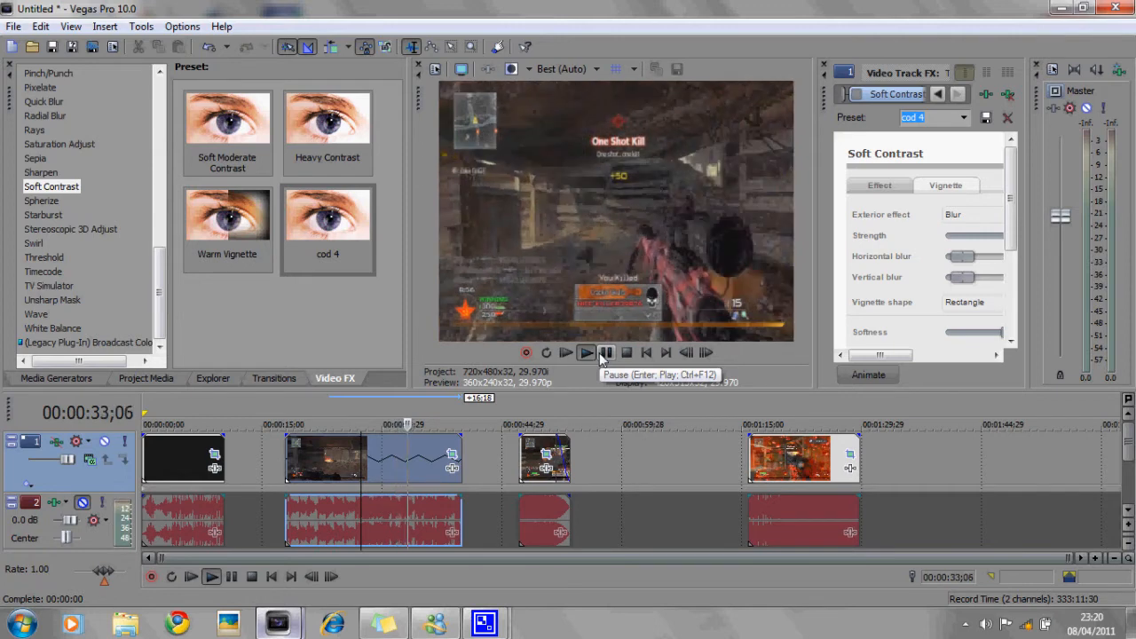
{"action": "left_click", "coordinate": [603, 353]}
{"action": "left_click_drag", "start_coordinate": [353, 477], "coordinate": [413, 476]}
{"action": "left_click", "coordinate": [307, 456]}
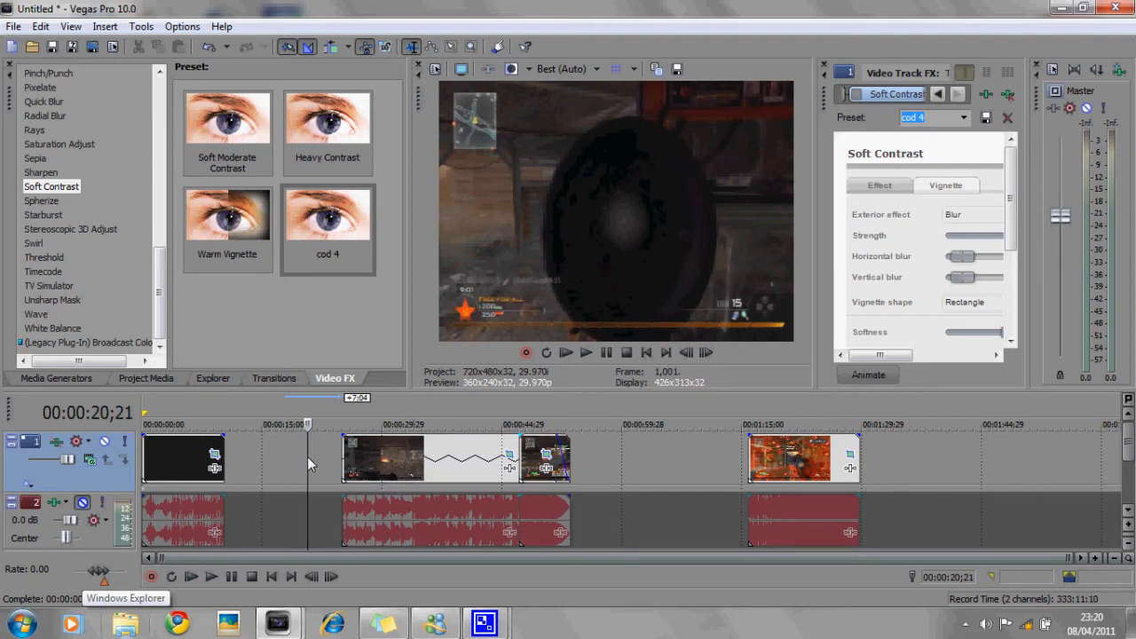
- Unmute audio track 2
{"action": "left_click_drag", "start_coordinate": [174, 480], "coordinate": [176, 457]}
{"action": "left_click", "coordinate": [84, 504]}
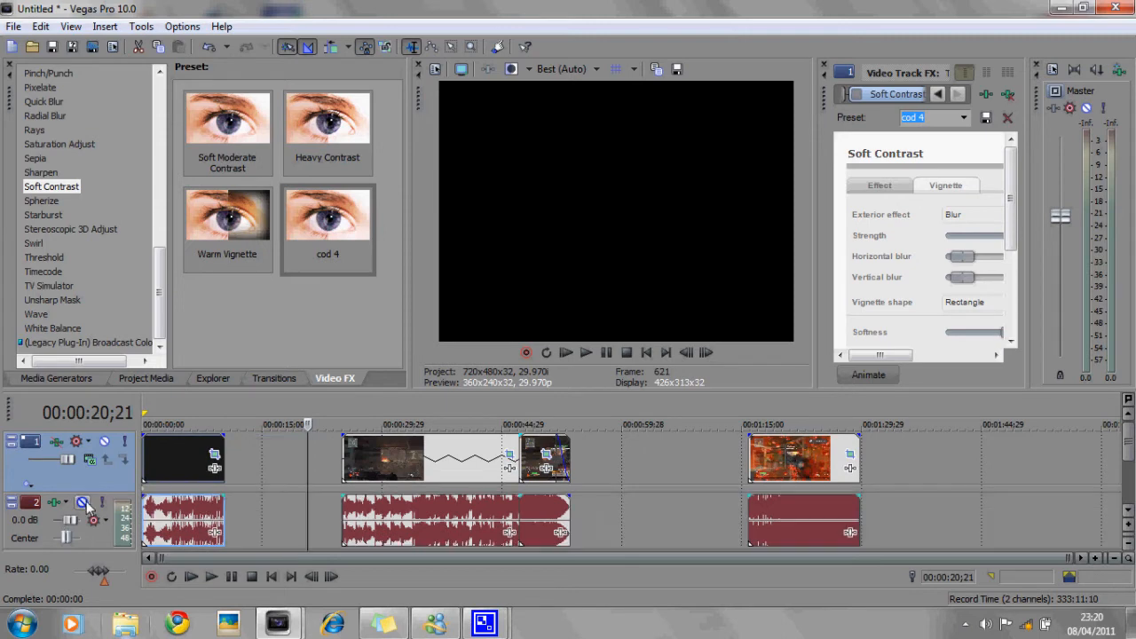
- Ungroup the last segment's video from its audio, moving the video right and the audio left to about 0:59
{"action": "left_click_drag", "start_coordinate": [1127, 447], "coordinate": [1110, 462]}
{"action": "left_click_drag", "start_coordinate": [815, 477], "coordinate": [730, 478]}
{"action": "left_click", "coordinate": [729, 479]}
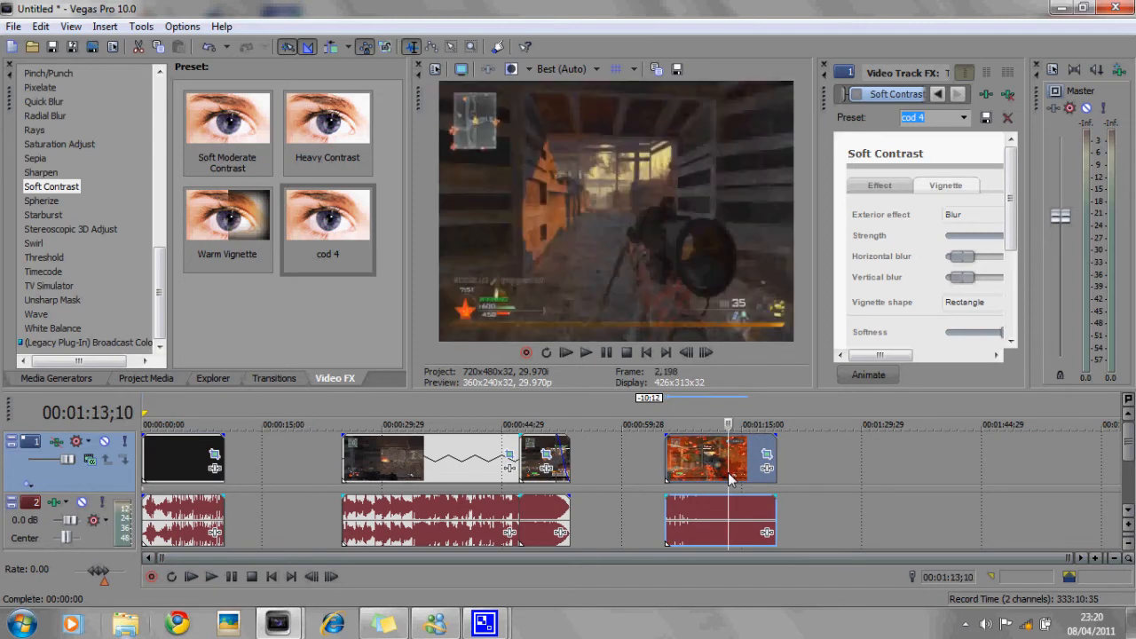
{"action": "key", "text": "u"}
{"action": "left_click_drag", "start_coordinate": [709, 474], "coordinate": [833, 474]}
{"action": "left_click_drag", "start_coordinate": [703, 534], "coordinate": [656, 506]}
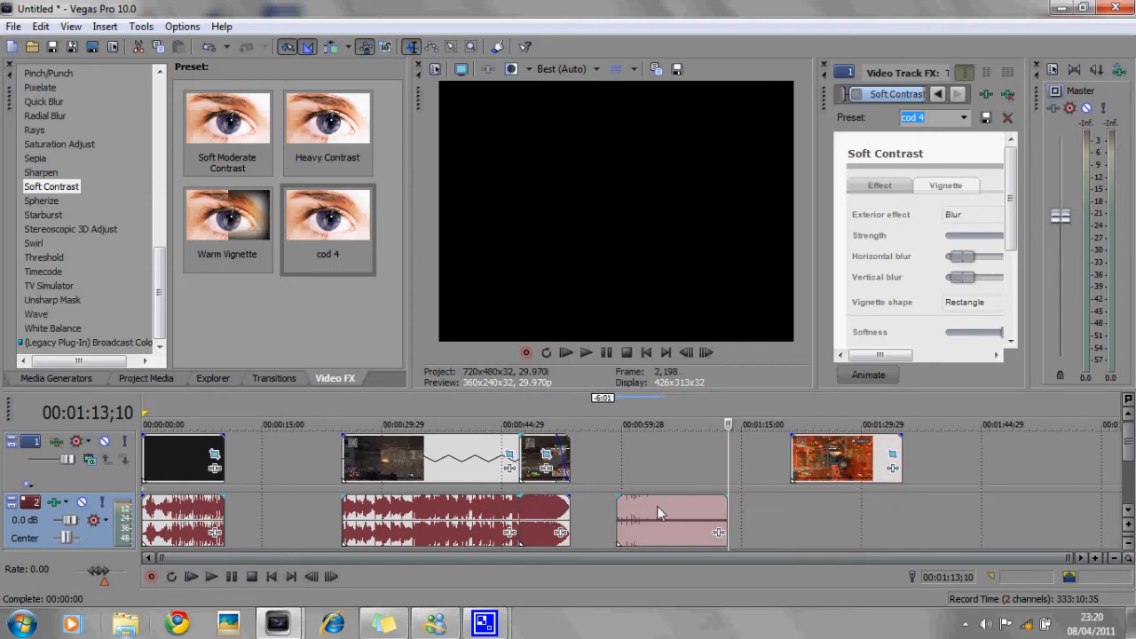
- Open the detached audio event's properties and set its time stretch method to Classic with Lock to stretch enabled
{"action": "right_click", "coordinate": [657, 506]}
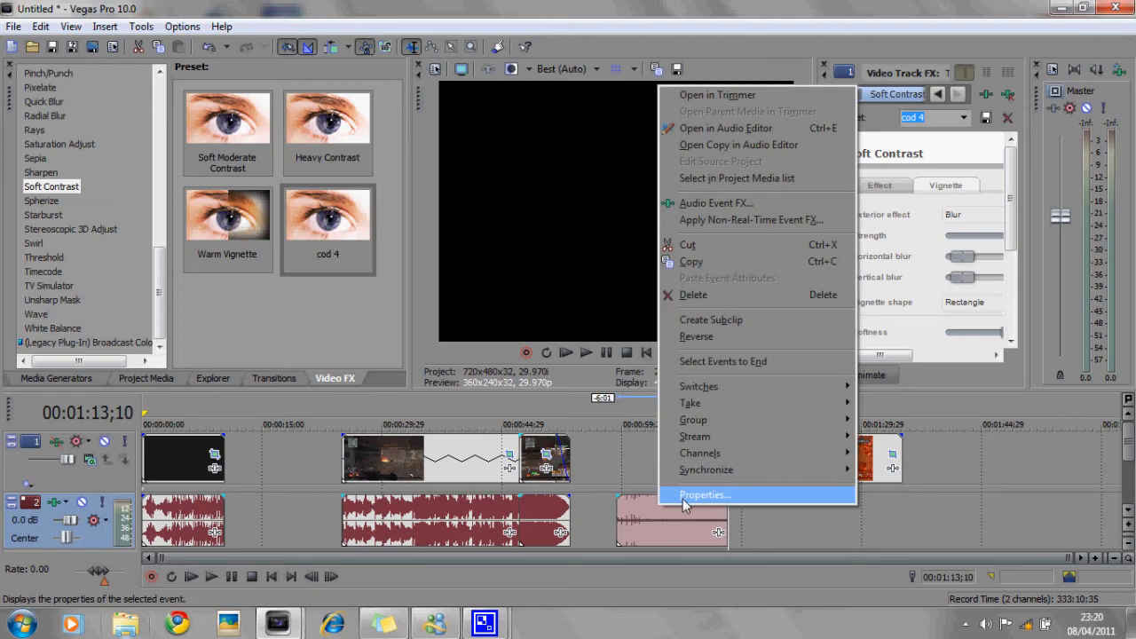
{"action": "left_click", "coordinate": [684, 500]}
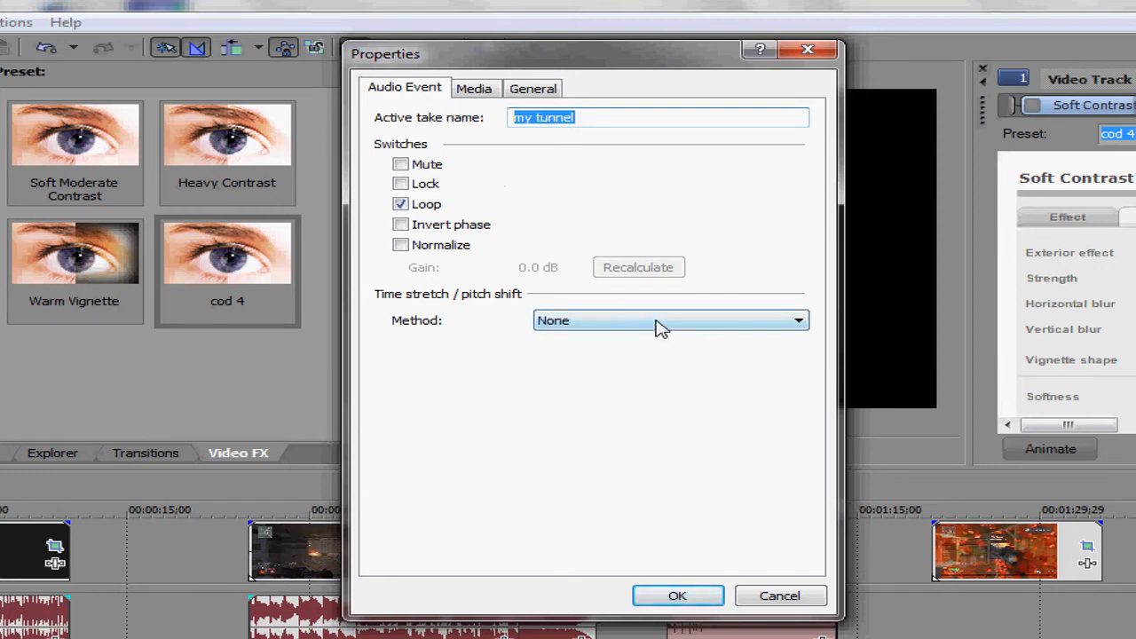
{"action": "left_click", "coordinate": [657, 324]}
{"action": "left_click", "coordinate": [635, 366]}
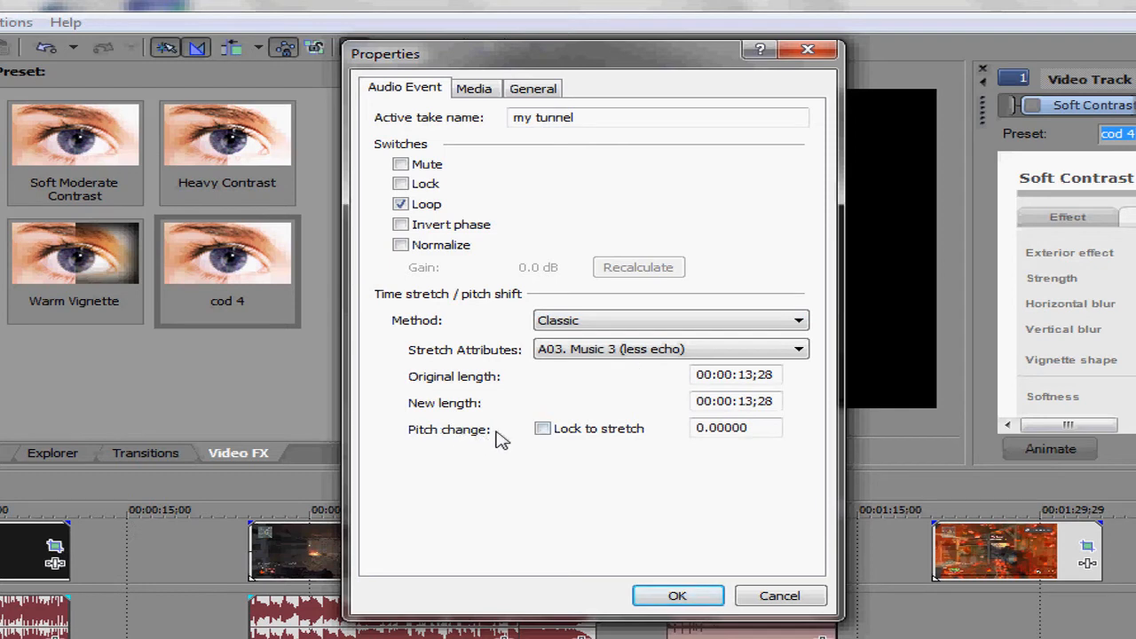
{"action": "left_click", "coordinate": [543, 430]}
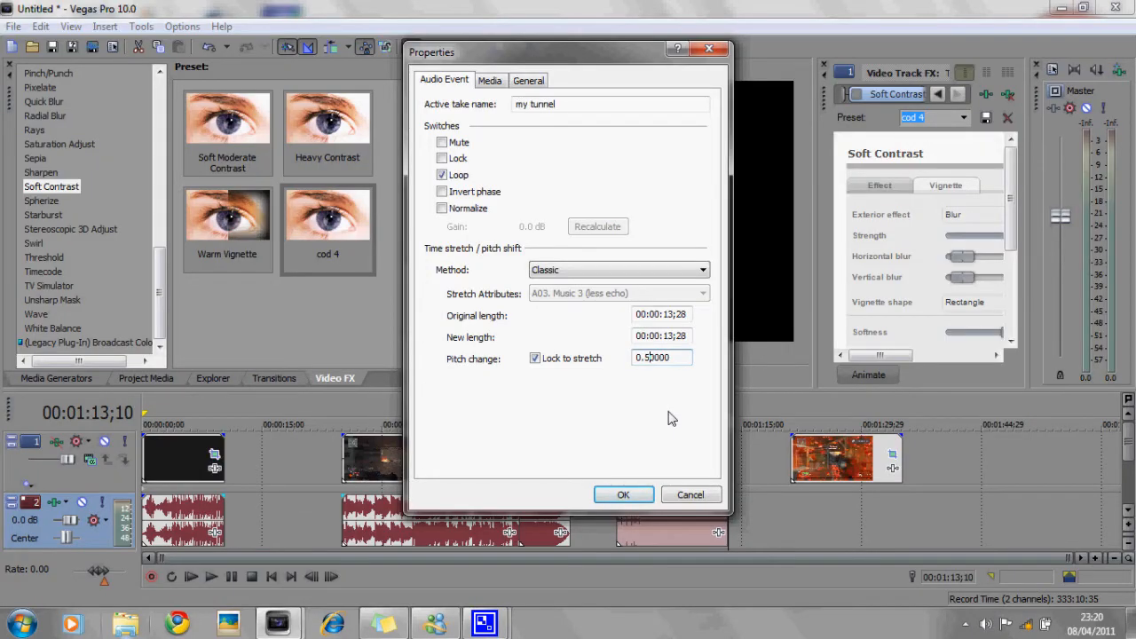
{"action": "left_click", "coordinate": [624, 495]}
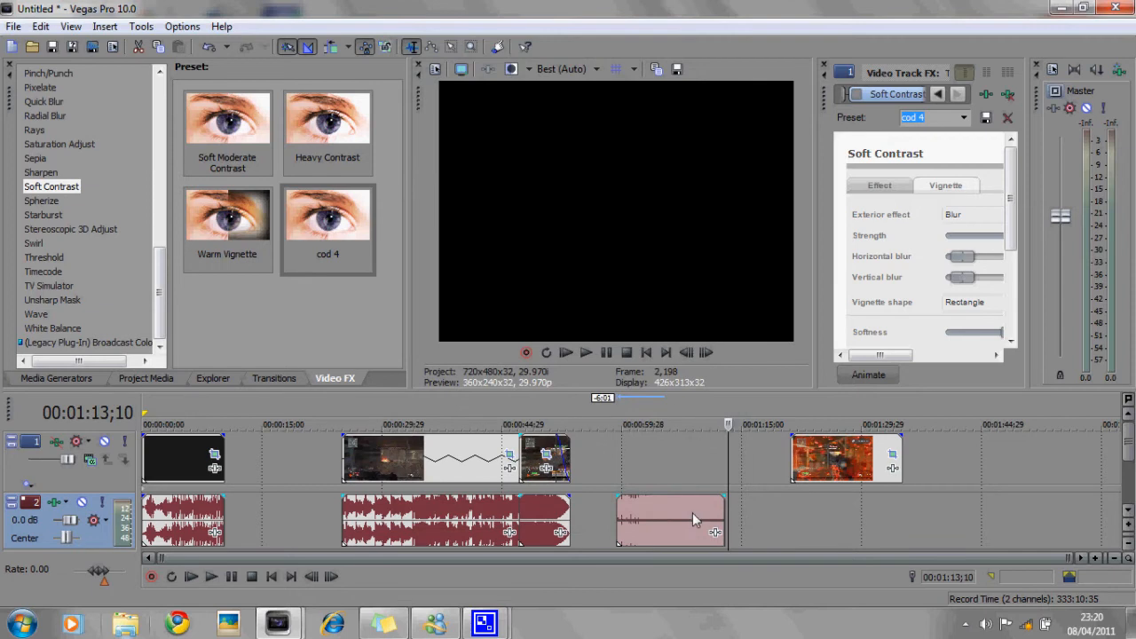
{"action": "left_click_drag", "start_coordinate": [724, 508], "coordinate": [728, 509]}
{"action": "left_click", "coordinate": [663, 510]}
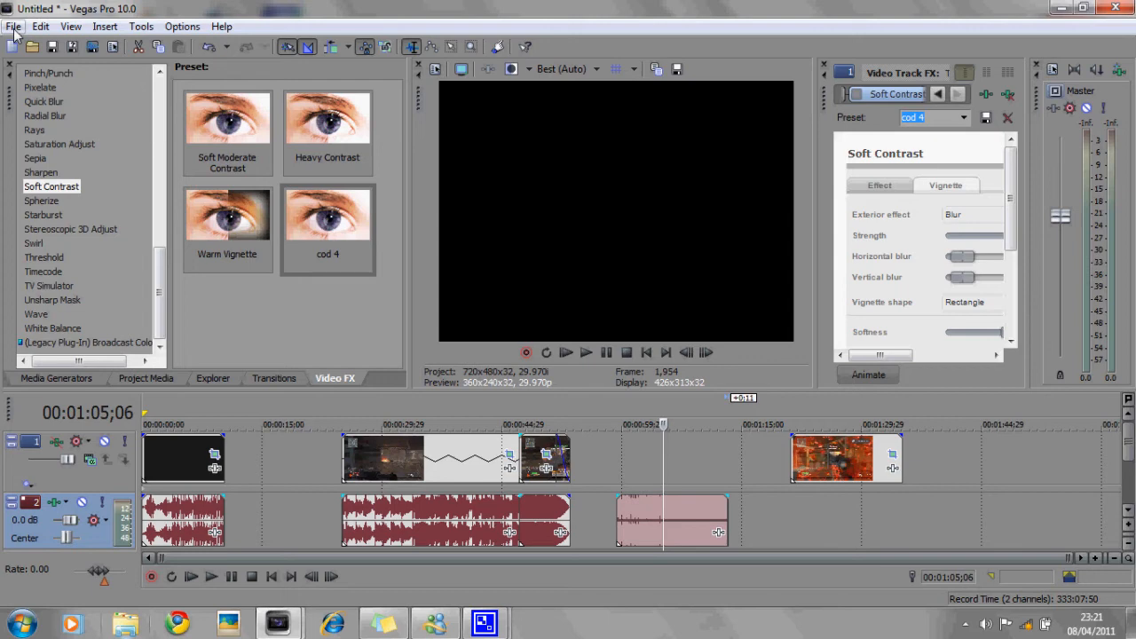
{"action": "mouse_move", "coordinate": [160, 266]}
{"action": "left_mouse_down"}
{"action": "mouse_move", "coordinate": [162, 95]}
{"action": "mouse_move", "coordinate": [161, 266]}
{"action": "left_mouse_up"}
{"action": "mouse_move", "coordinate": [479, 465]}
{"action": "left_mouse_down"}
{"action": "mouse_move", "coordinate": [435, 465]}
{"action": "mouse_move", "coordinate": [502, 467]}
{"action": "left_mouse_up"}
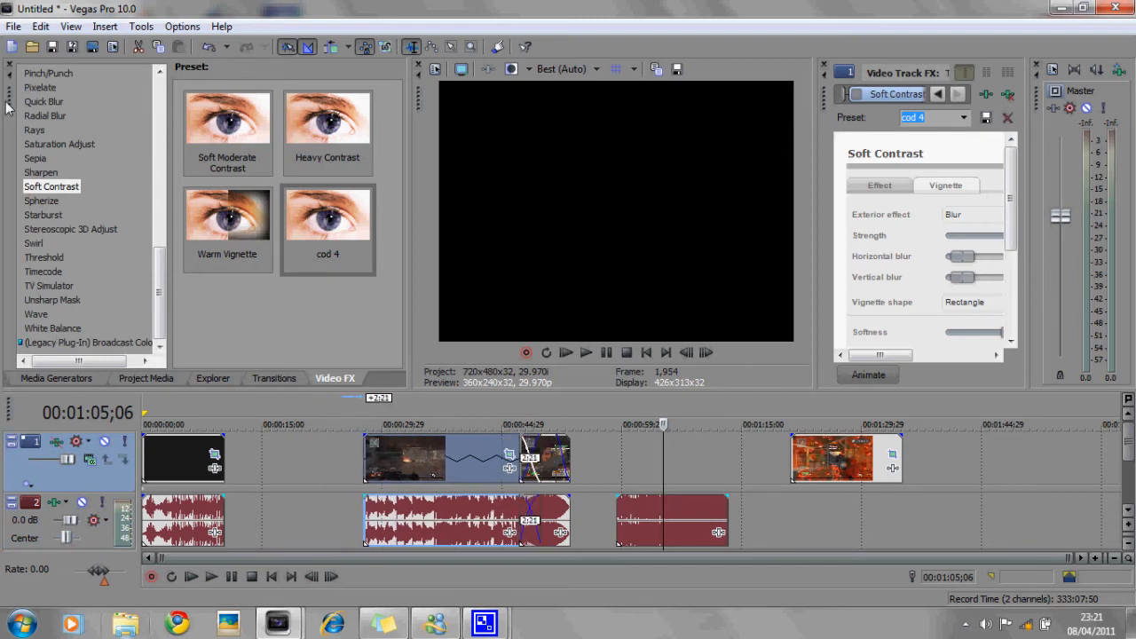
{"action": "left_click", "coordinate": [13, 26]}
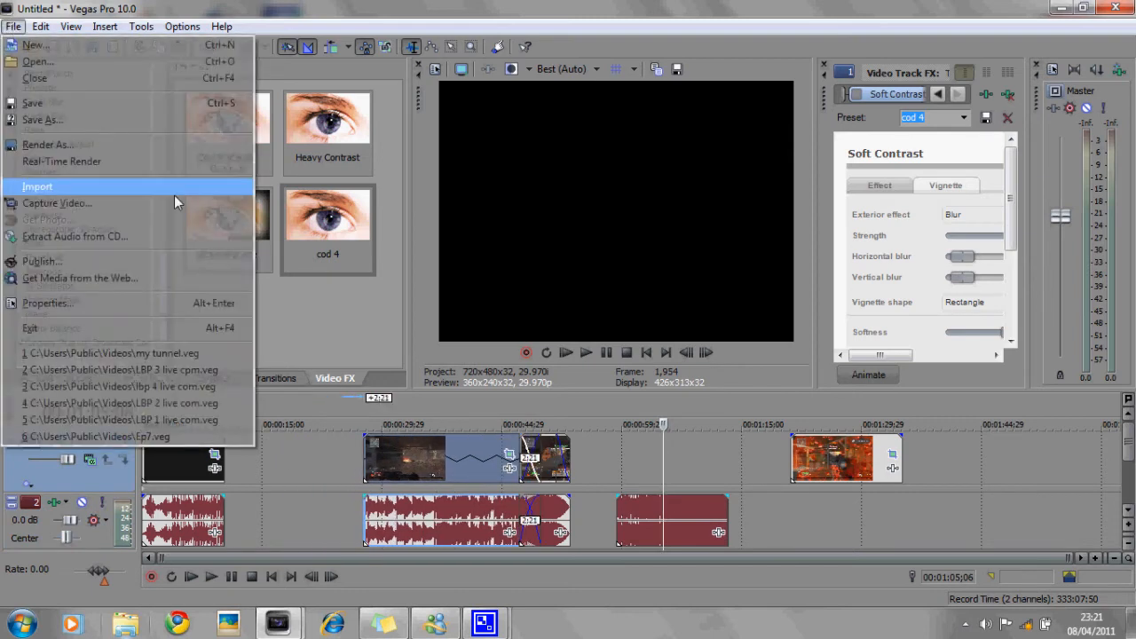
{"action": "left_click", "coordinate": [751, 473]}
- Move the middle segment back to start at about 0:17 and set the loop region over it
{"action": "left_click_drag", "start_coordinate": [681, 468], "coordinate": [585, 467]}
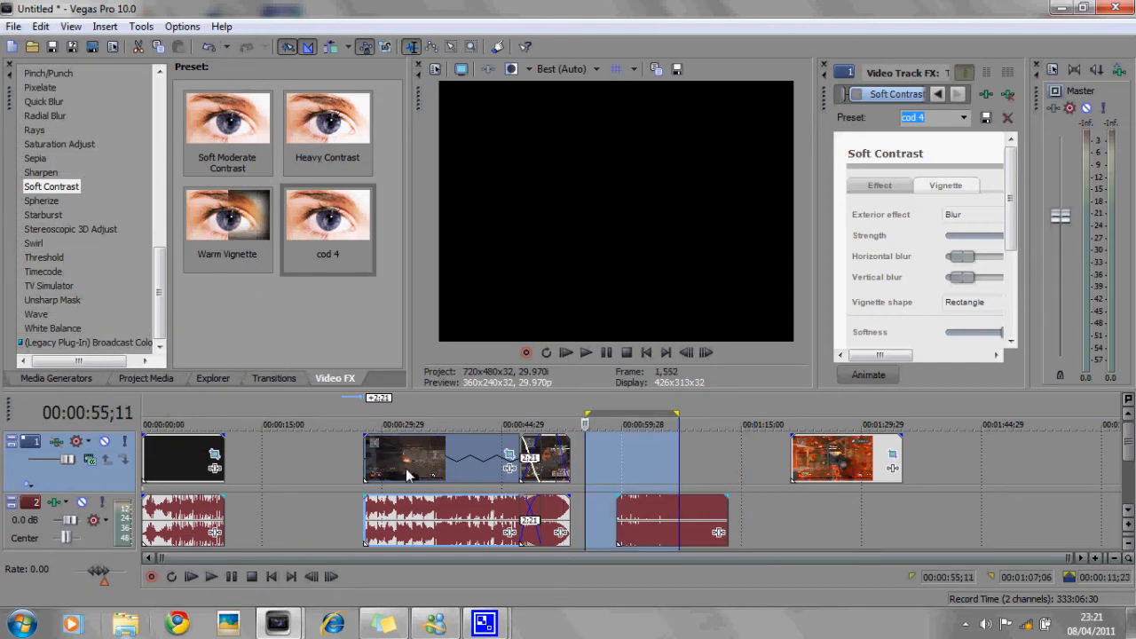
{"action": "mouse_move", "coordinate": [407, 475]}
{"action": "left_mouse_down"}
{"action": "mouse_move", "coordinate": [302, 475]}
{"action": "mouse_move", "coordinate": [400, 466]}
{"action": "left_mouse_up"}
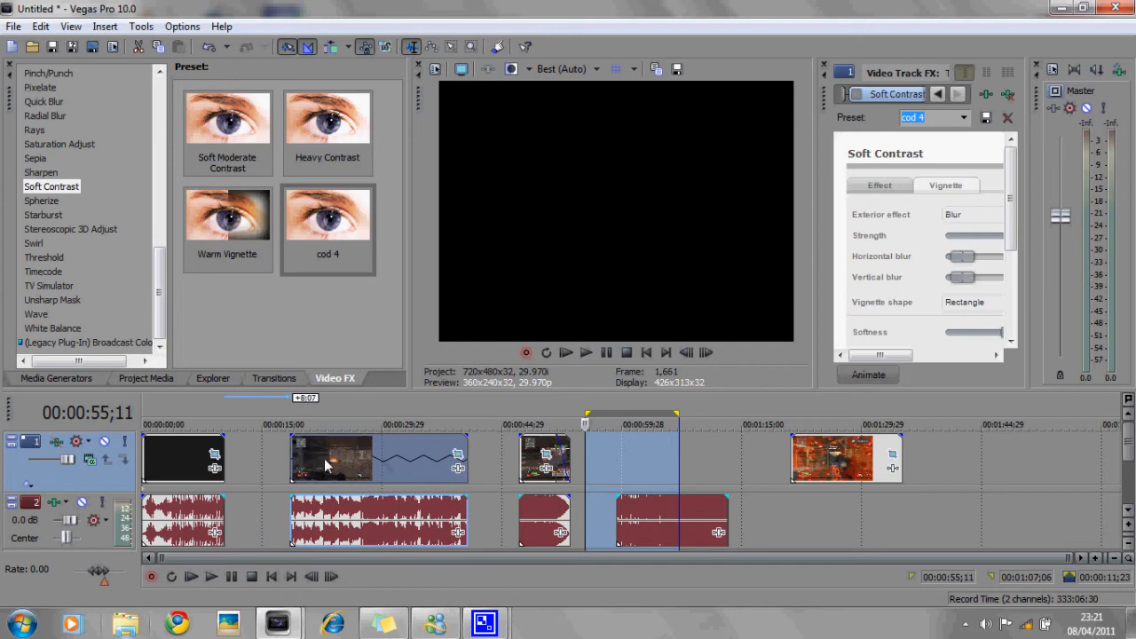
{"action": "double_click", "coordinate": [285, 460]}
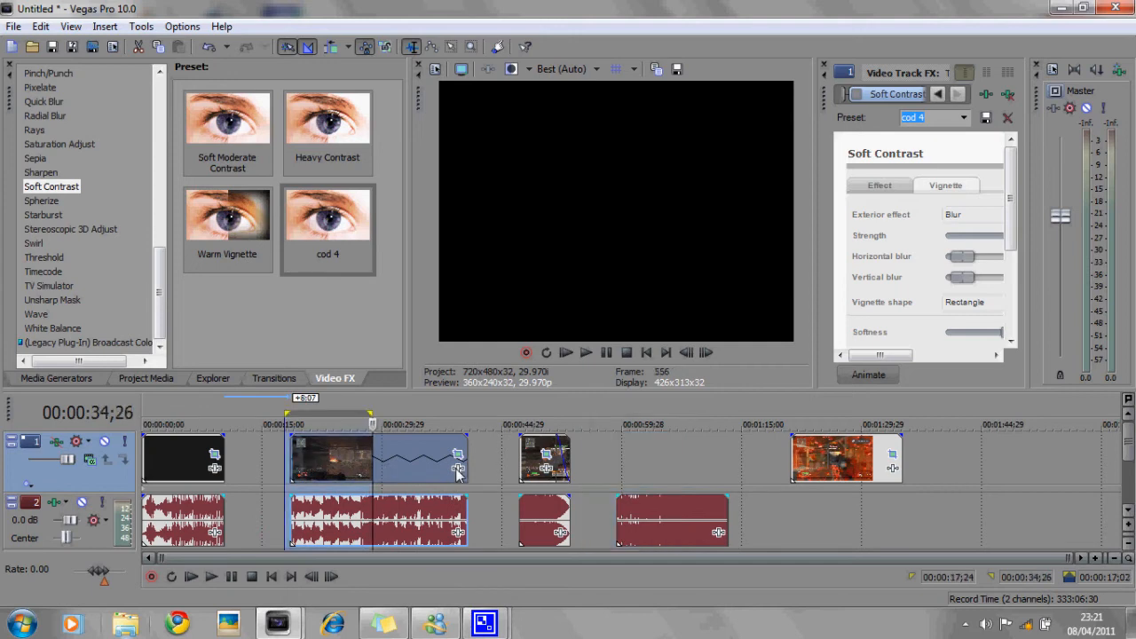
{"action": "mouse_move", "coordinate": [285, 460]}
{"action": "left_mouse_down"}
{"action": "mouse_move", "coordinate": [306, 460]}
{"action": "mouse_move", "coordinate": [292, 460]}
{"action": "left_mouse_up"}
{"action": "left_click", "coordinate": [651, 441]}
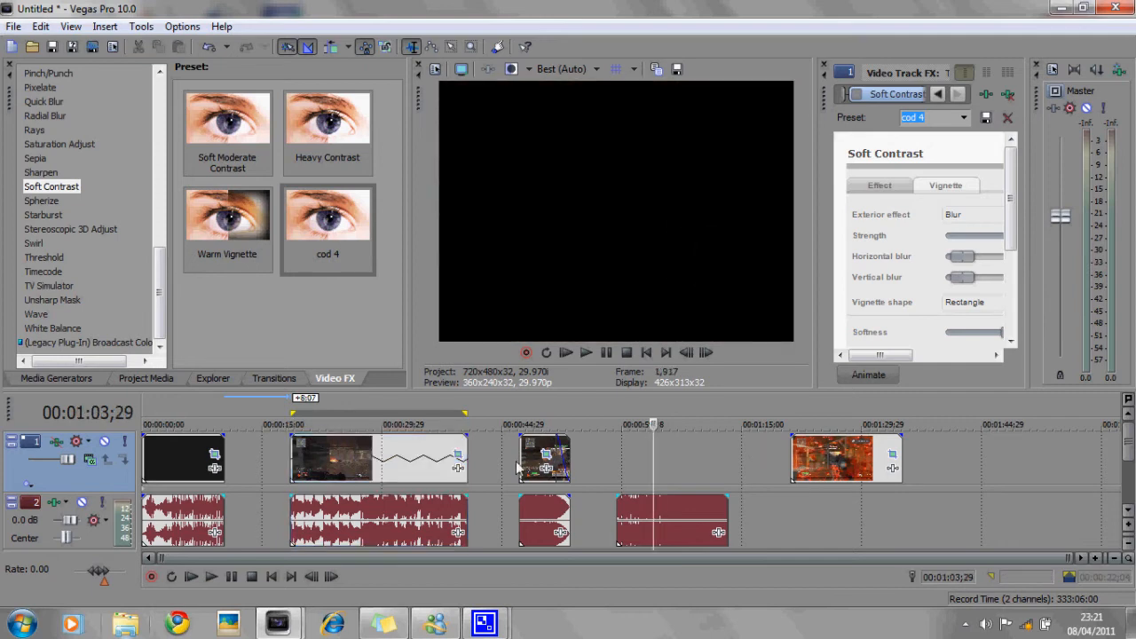
- Move the last video segment right to start at about 1:24
{"action": "left_click_drag", "start_coordinate": [783, 456], "coordinate": [839, 468]}
{"action": "left_click", "coordinate": [765, 462]}
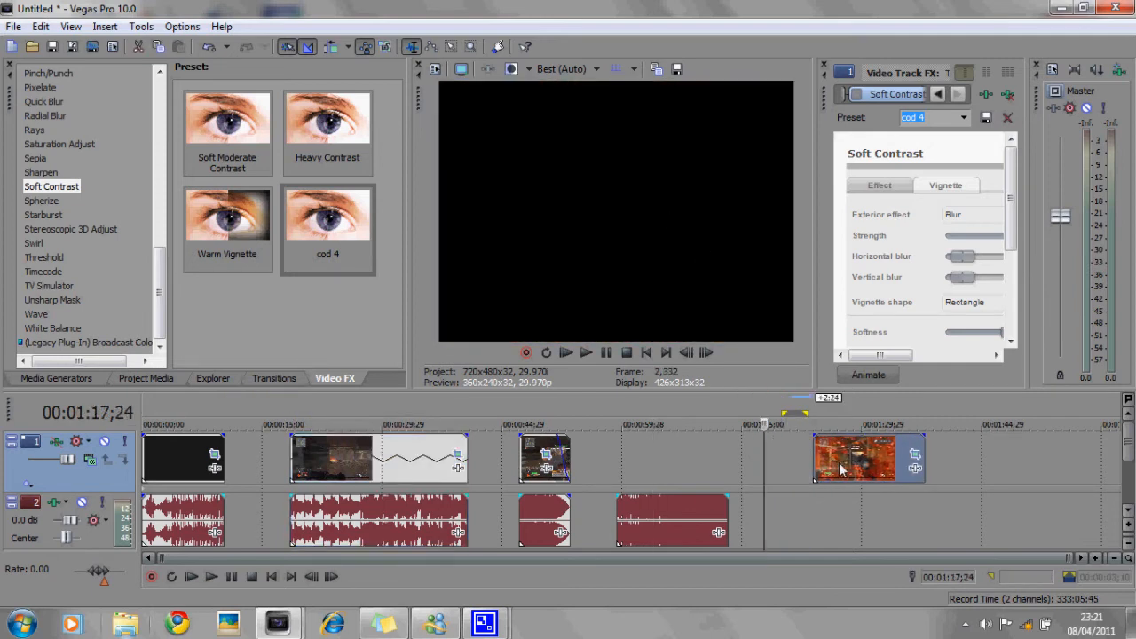
{"action": "left_click", "coordinate": [814, 468]}
- Start playback and set the preview quality to Best
{"action": "left_click", "coordinate": [587, 352]}
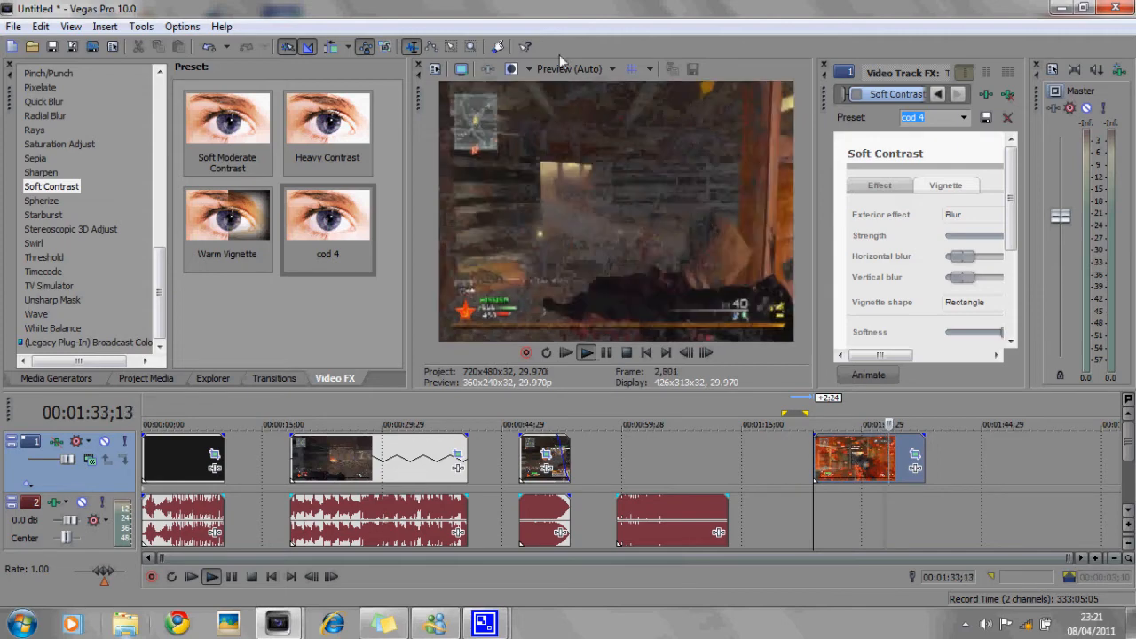
{"action": "left_click", "coordinate": [588, 72]}
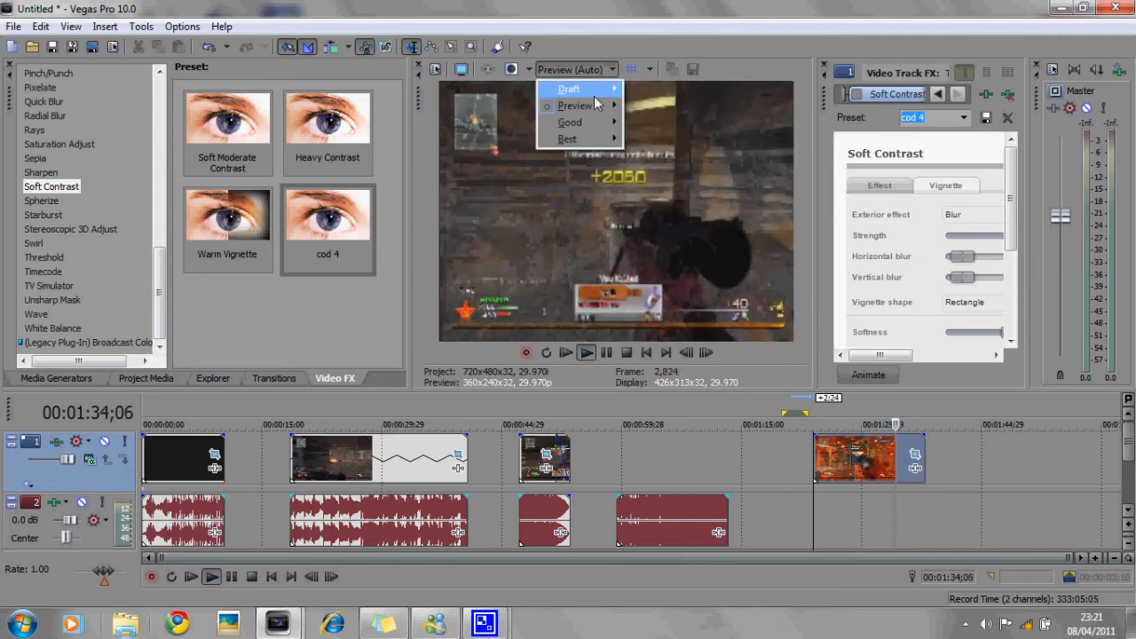
{"action": "mouse_move", "coordinate": [575, 139]}
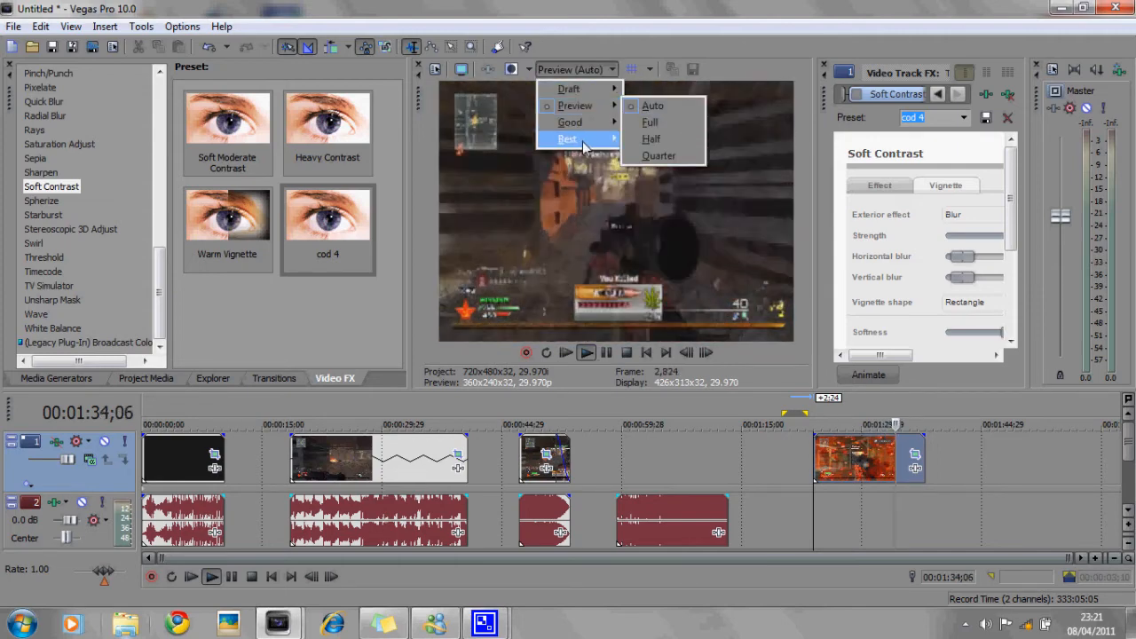
{"action": "left_click", "coordinate": [640, 139]}
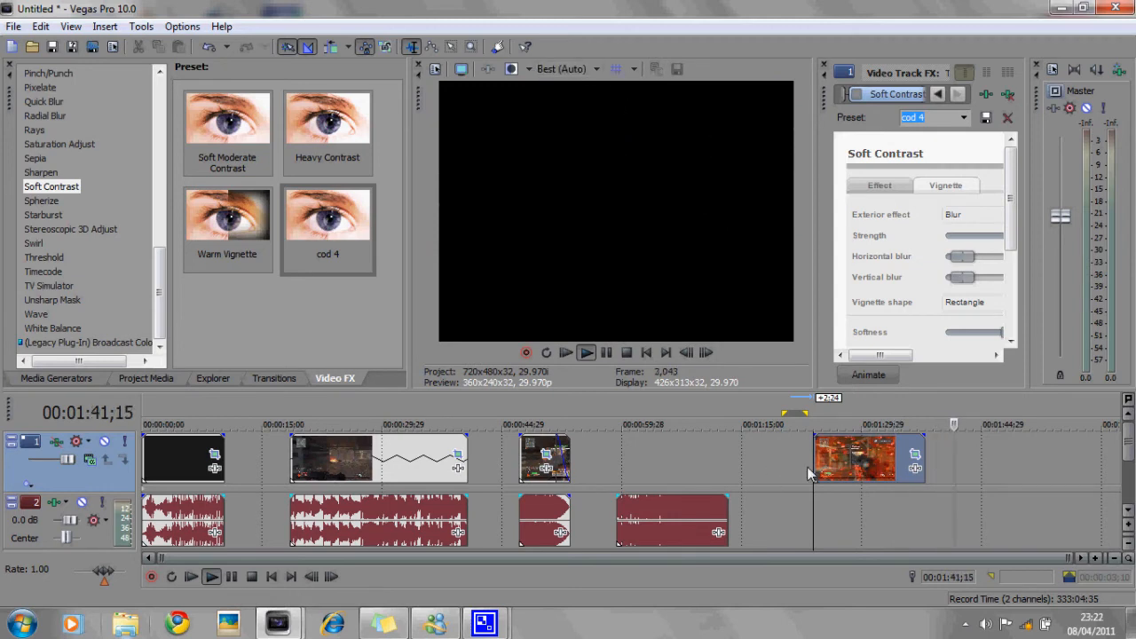
- Loop the start of the last video segment and play it back repeatedly
{"action": "left_click_drag", "start_coordinate": [814, 475], "coordinate": [843, 468]}
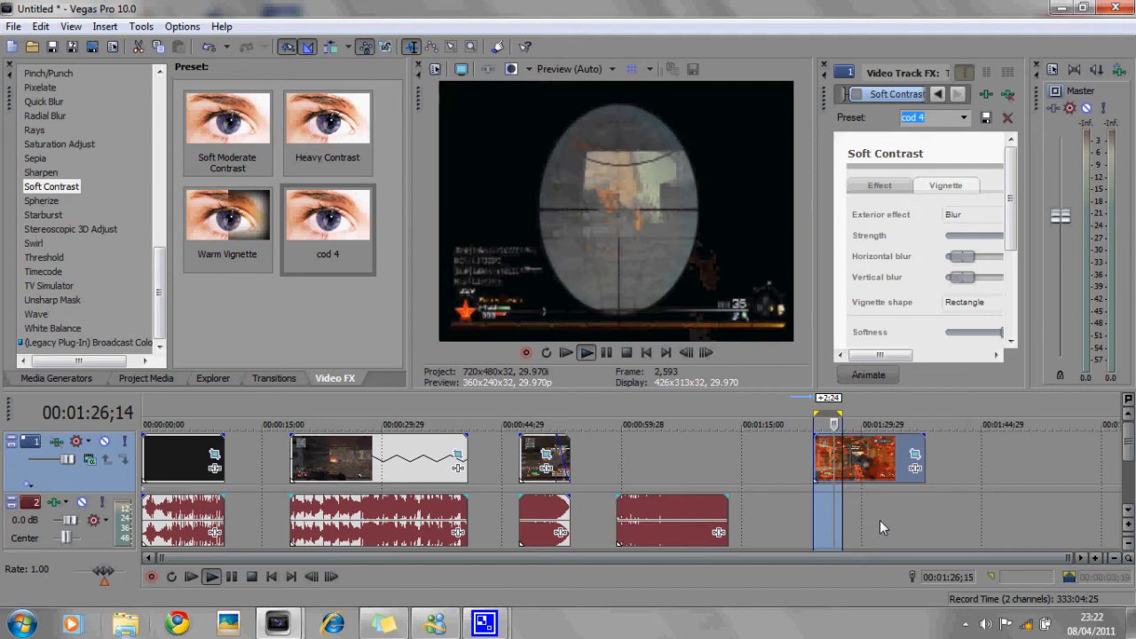
{"action": "key", "text": "space"}
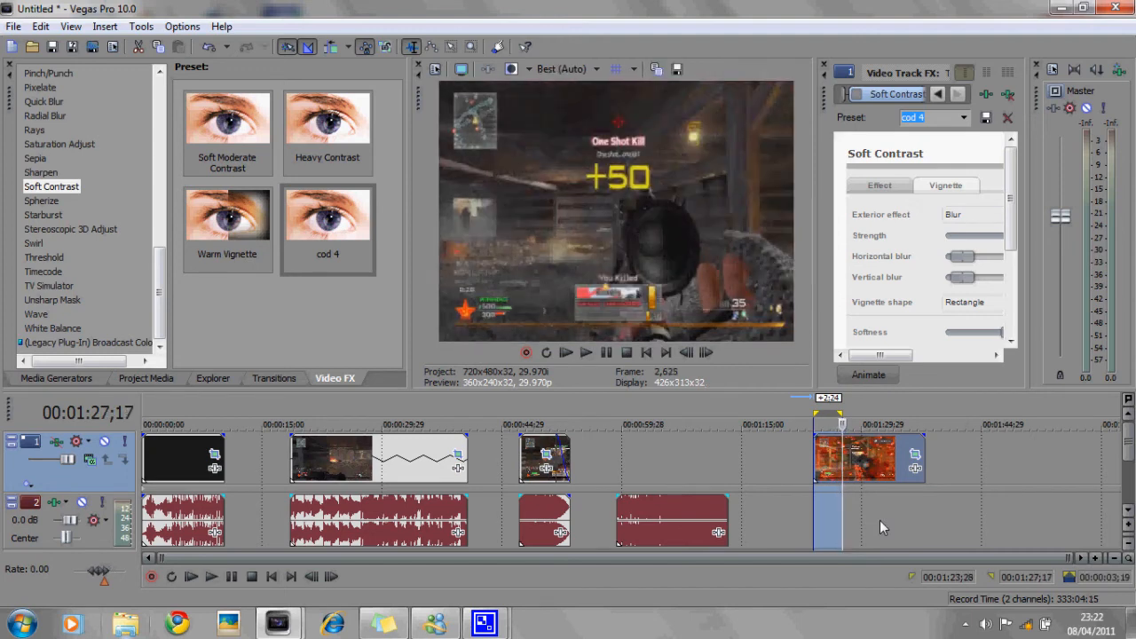
{"action": "key", "text": "space"}
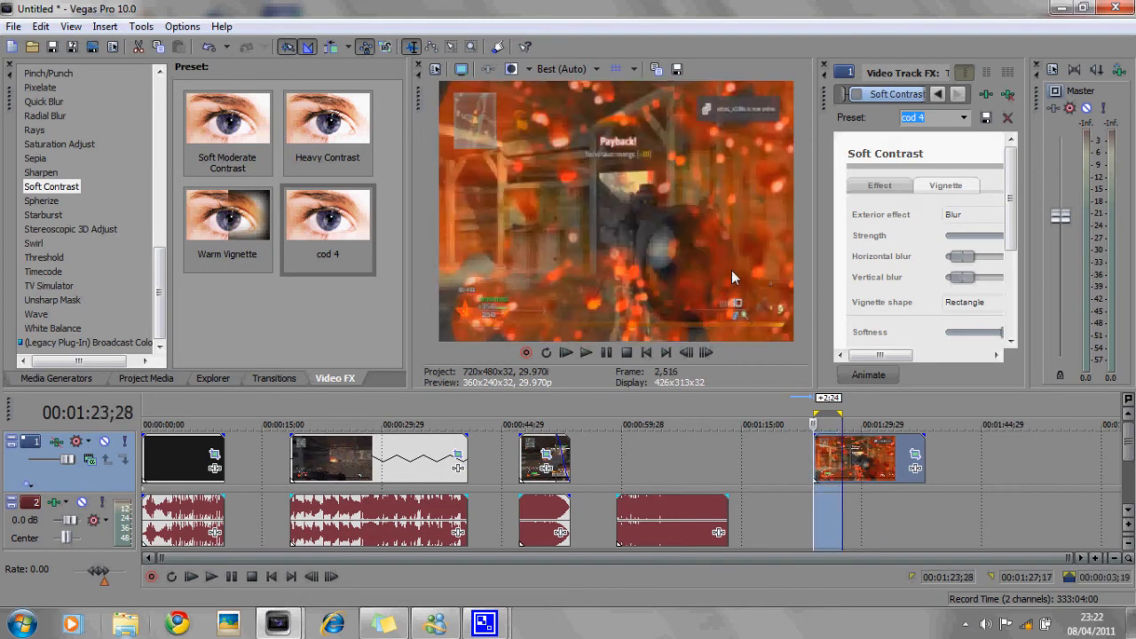
{"action": "key", "text": "space"}
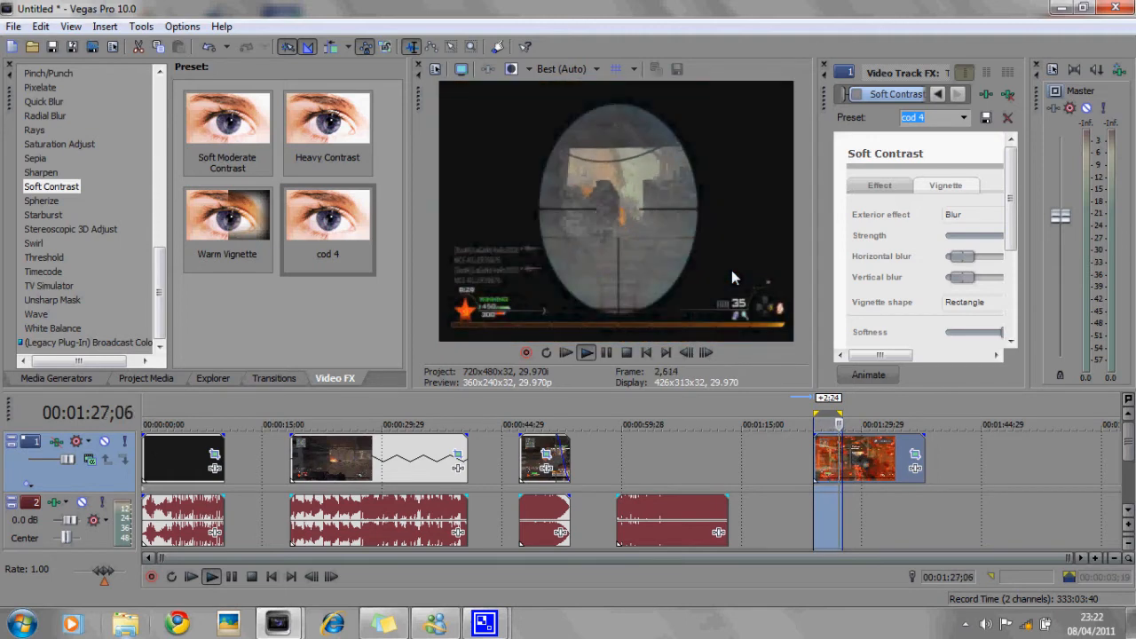
{"action": "key", "text": "space"}
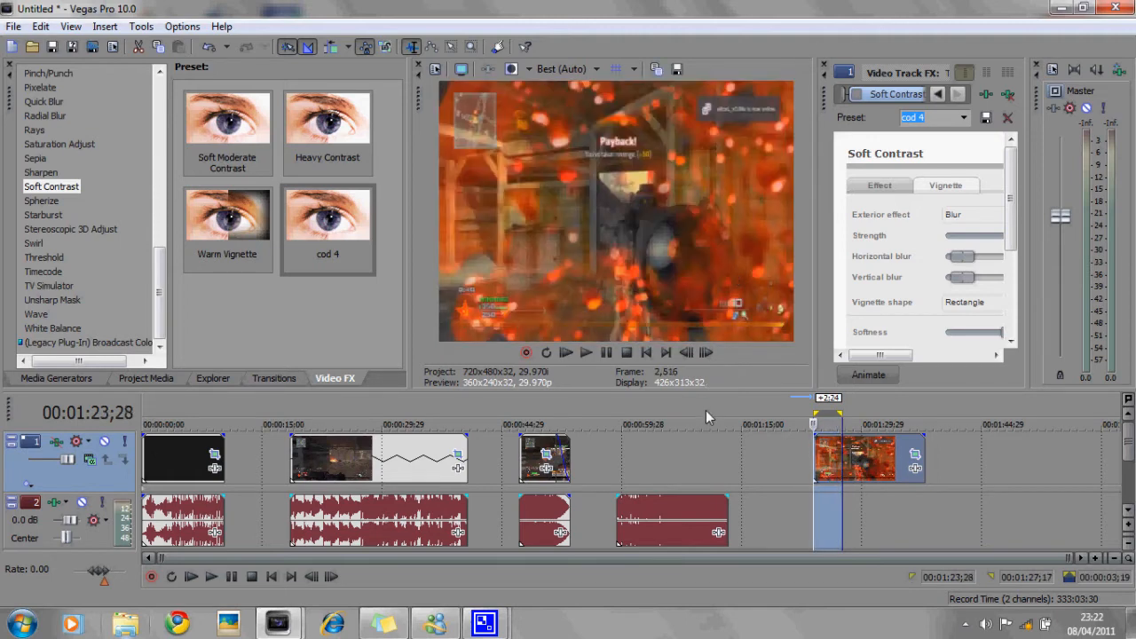
- Move the last video segment left to about 1:03 and set the loop region over the short third segment
{"action": "left_click", "coordinate": [737, 468]}
{"action": "left_click_drag", "start_coordinate": [859, 464], "coordinate": [692, 465]}
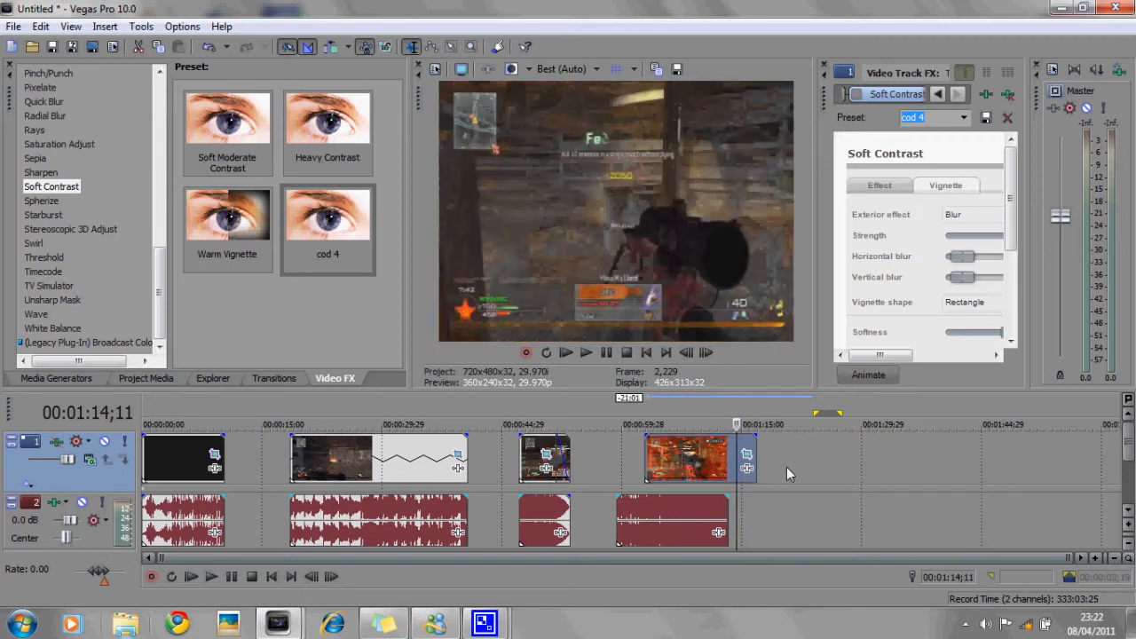
{"action": "left_click_drag", "start_coordinate": [786, 467], "coordinate": [872, 470]}
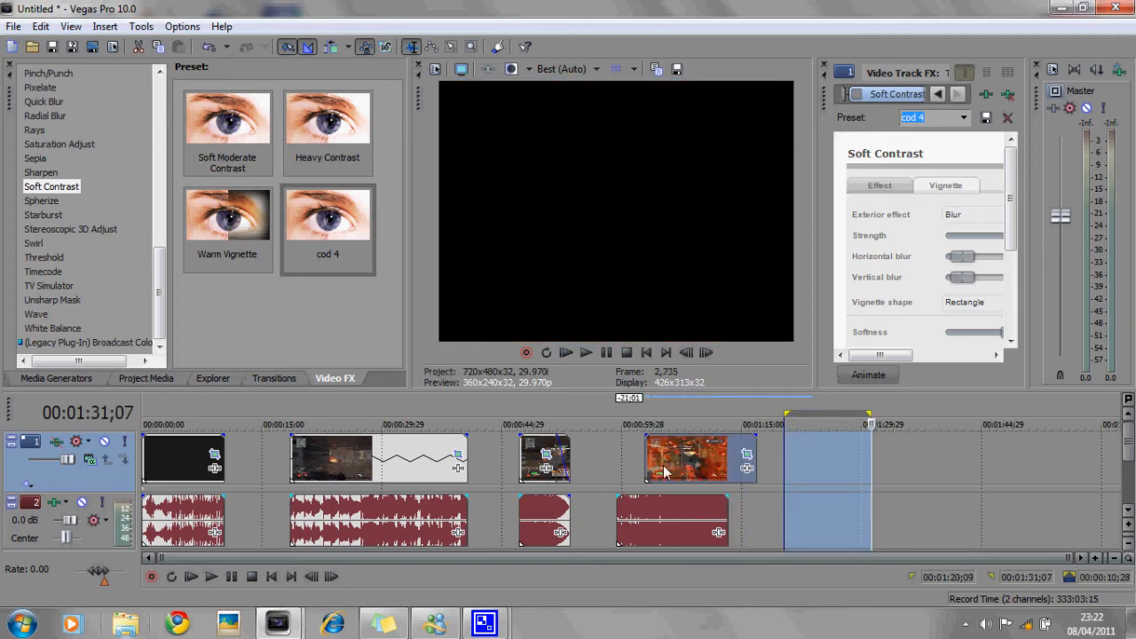
{"action": "left_click_drag", "start_coordinate": [517, 457], "coordinate": [573, 462]}
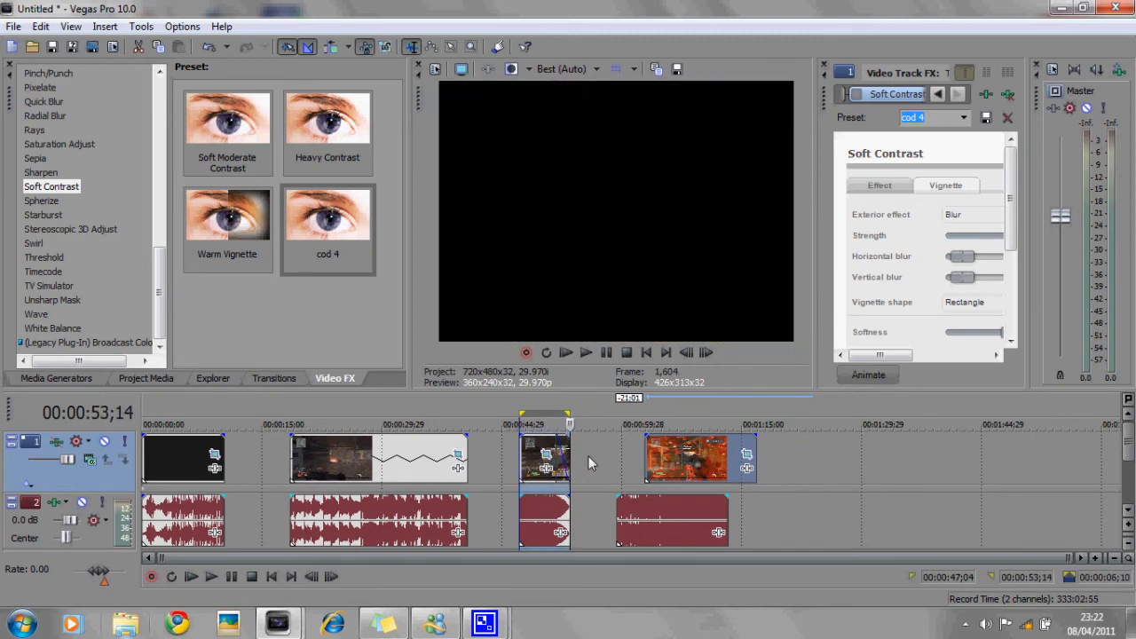
- Open the Render As dialog and name the output file hfhdd
{"action": "left_click", "coordinate": [13, 26]}
{"action": "left_click", "coordinate": [86, 144]}
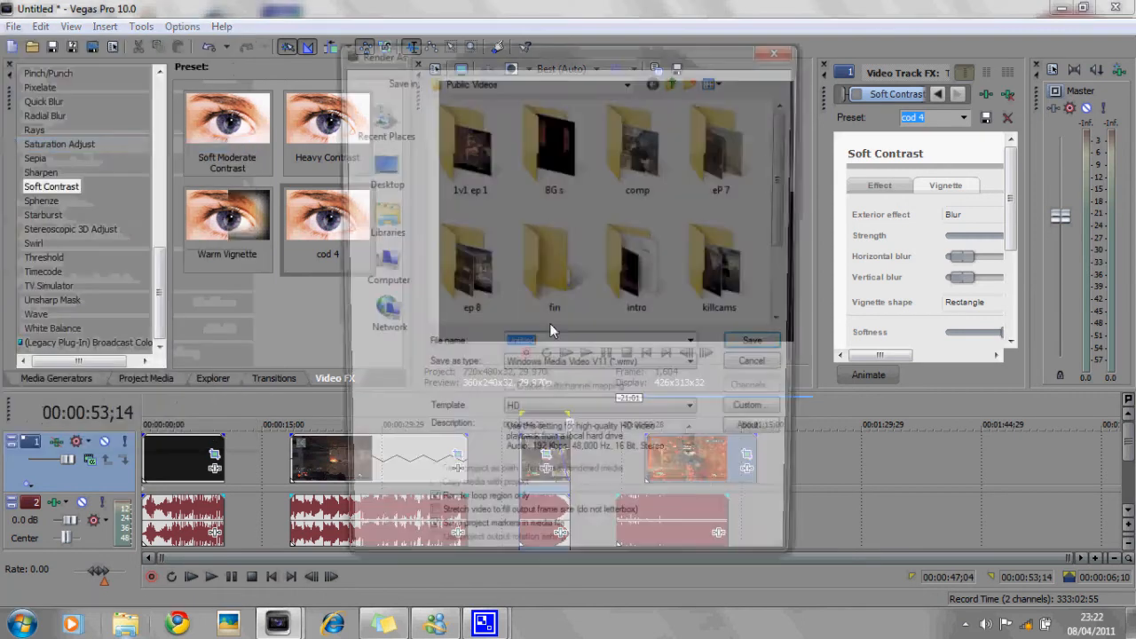
{"action": "type", "text": "hfhdd"}
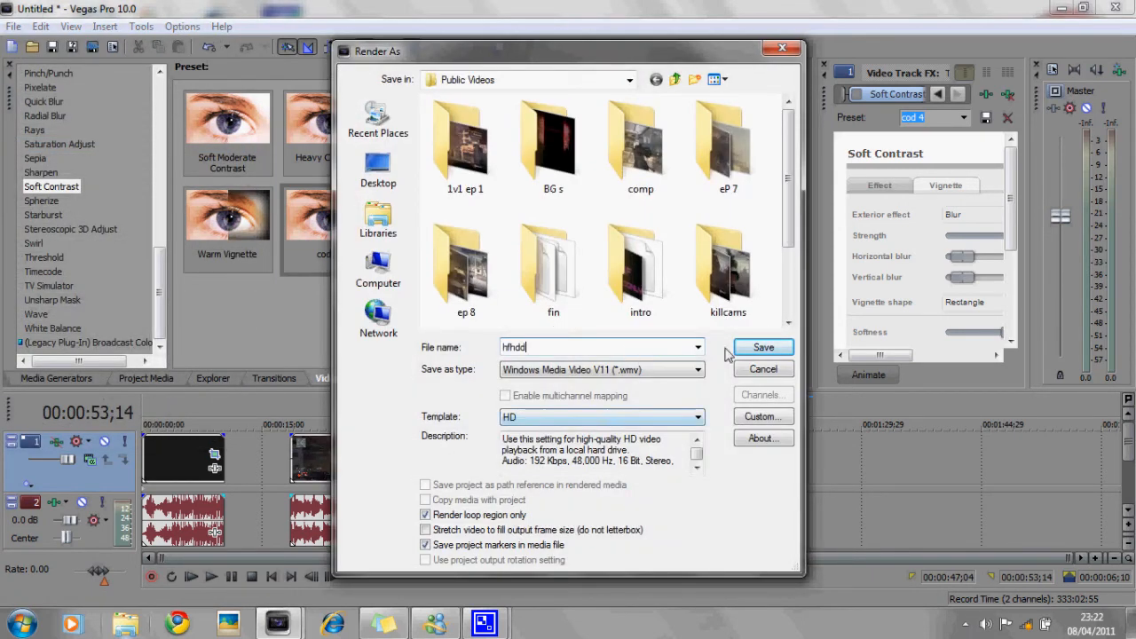
- Choose Windows Media Video V11 (*.wmv) as the output file type
{"action": "left_click", "coordinate": [698, 370]}
{"action": "left_click", "coordinate": [698, 371]}
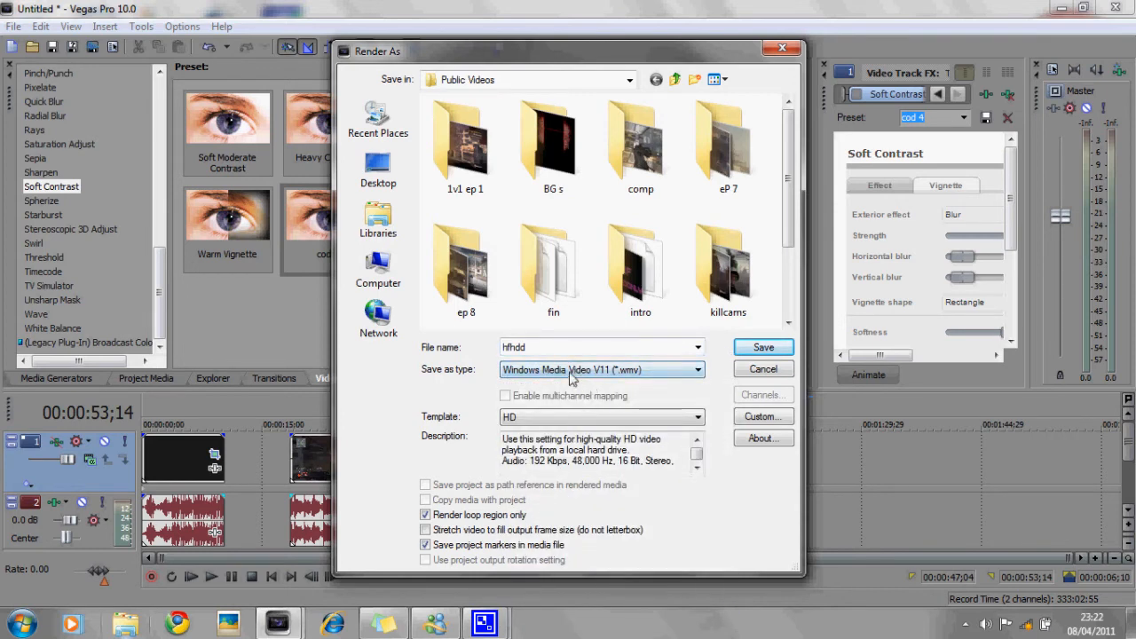
{"action": "left_click", "coordinate": [689, 372]}
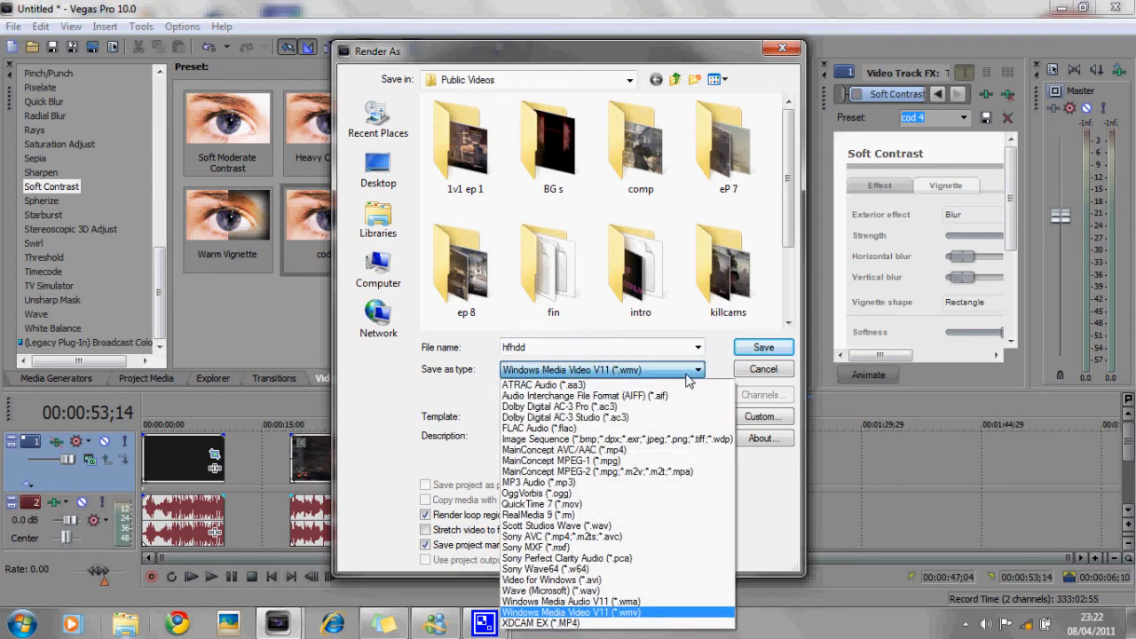
{"action": "left_click", "coordinate": [636, 612]}
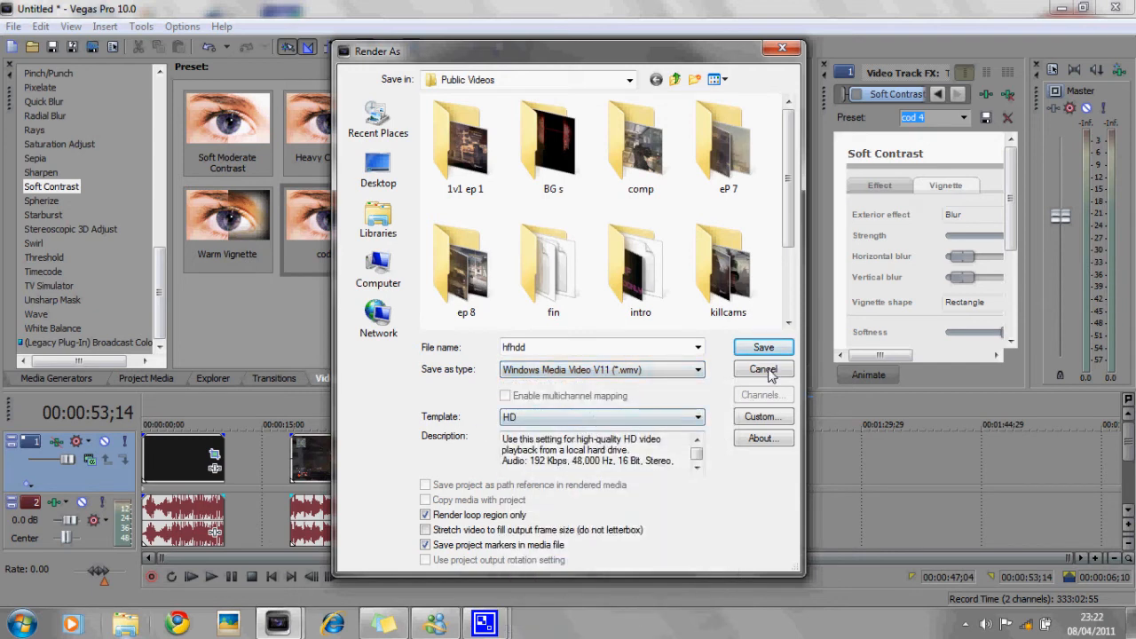
{"action": "left_click", "coordinate": [761, 417]}
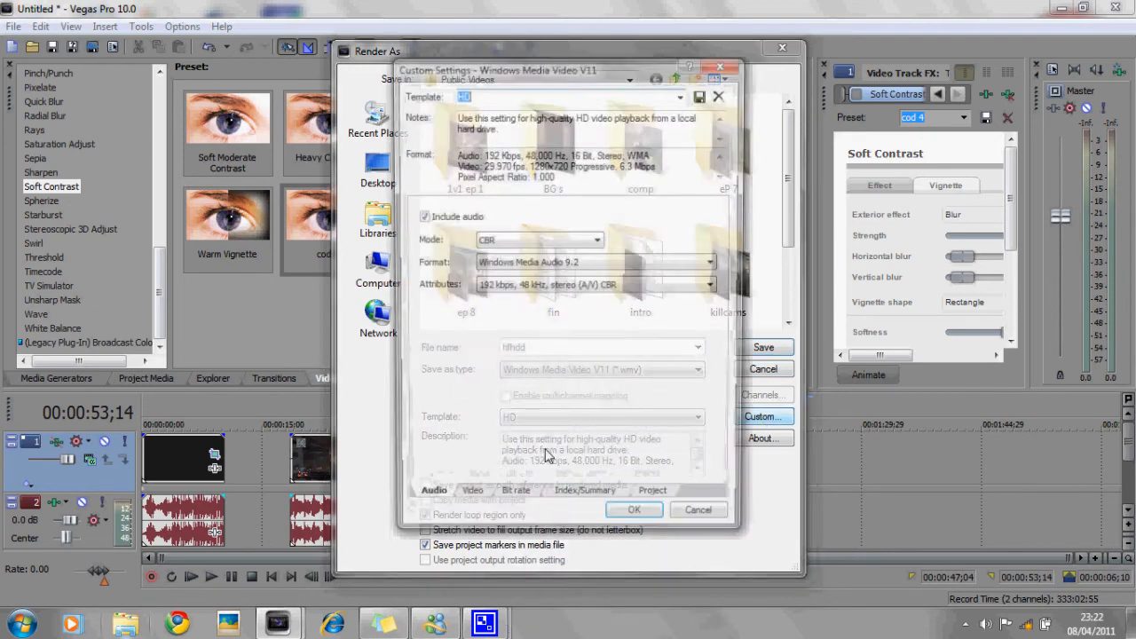
{"action": "left_click", "coordinate": [724, 62]}
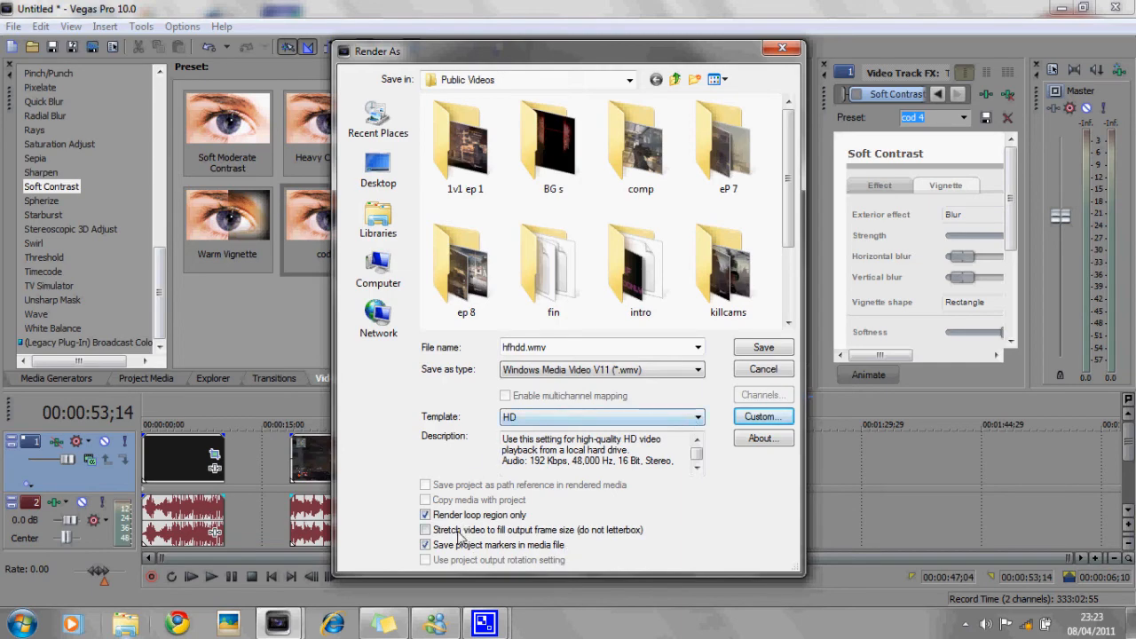
- In the custom render settings, set audio to CBR, Windows Media Audio 9.2, 192 kbps, 48 kHz, stereo (A/V) CBR
{"action": "left_click", "coordinate": [763, 416]}
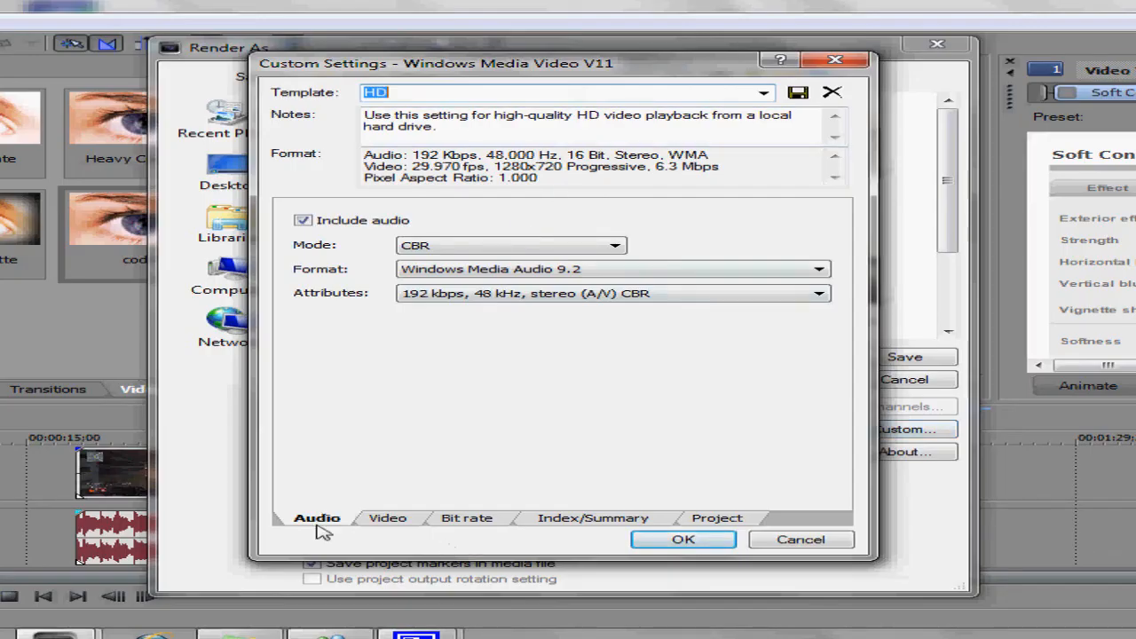
{"action": "left_click", "coordinate": [317, 518]}
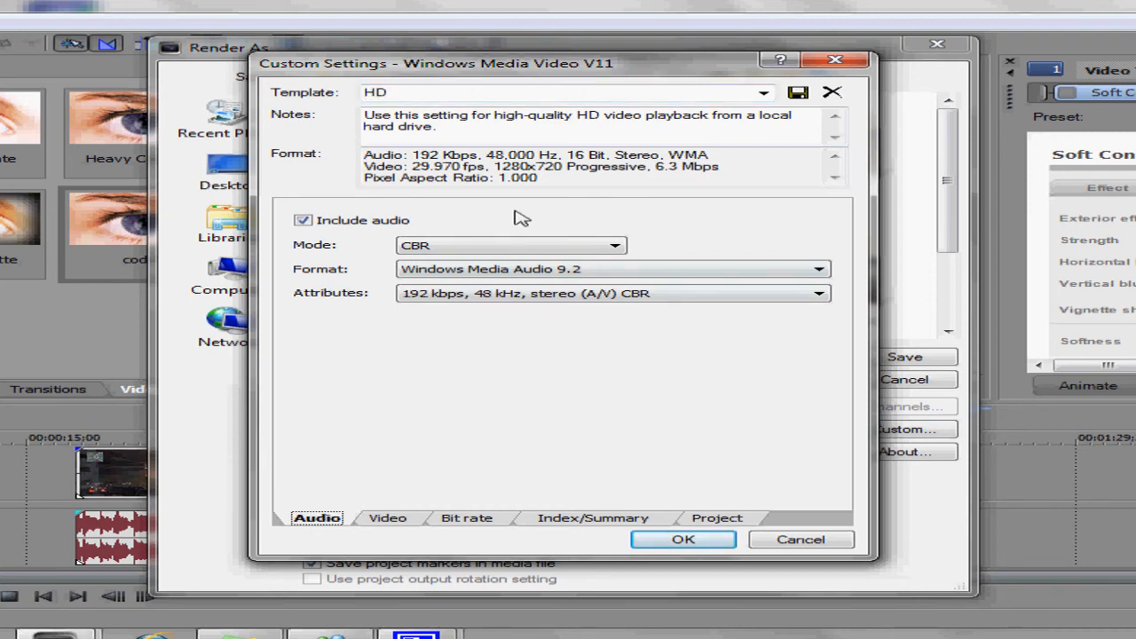
{"action": "left_click", "coordinate": [395, 94]}
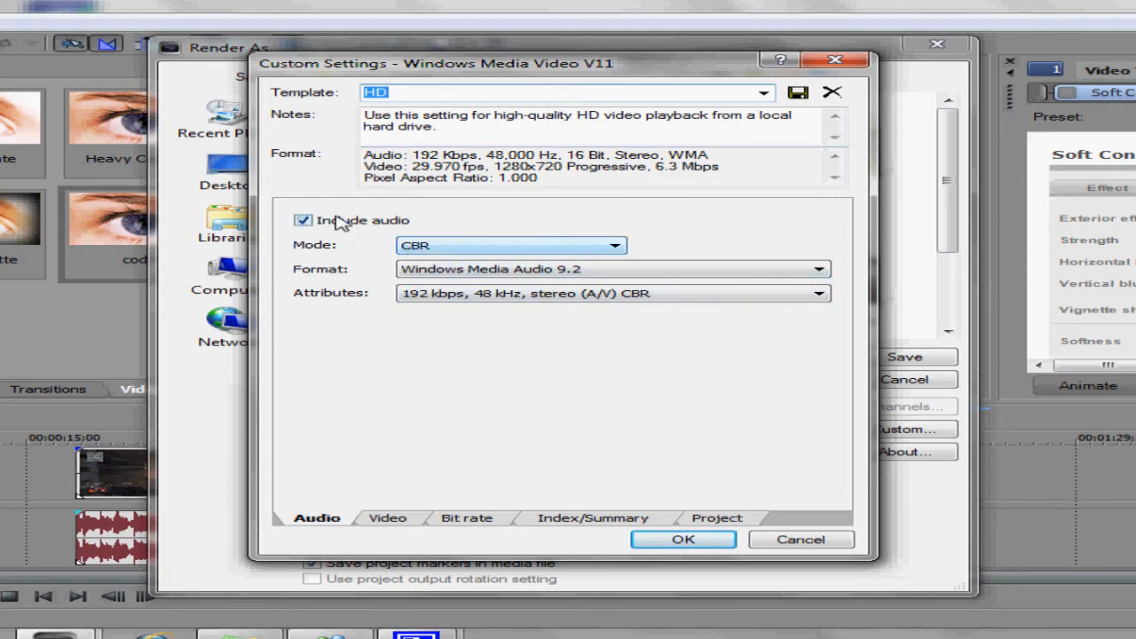
{"action": "left_click", "coordinate": [531, 243]}
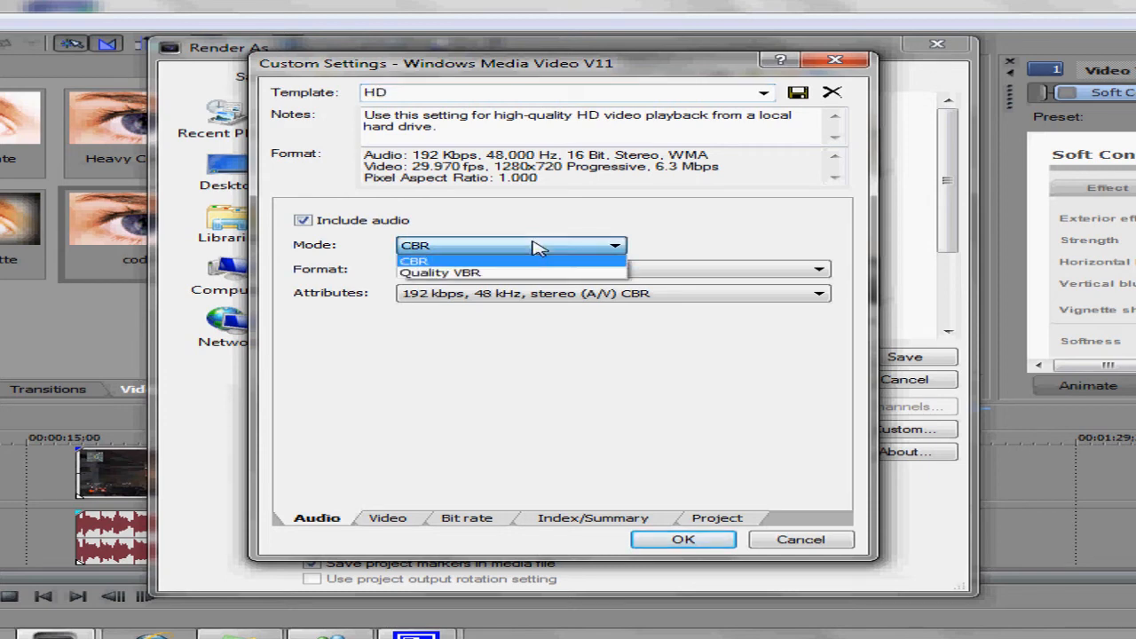
{"action": "left_click", "coordinate": [535, 268]}
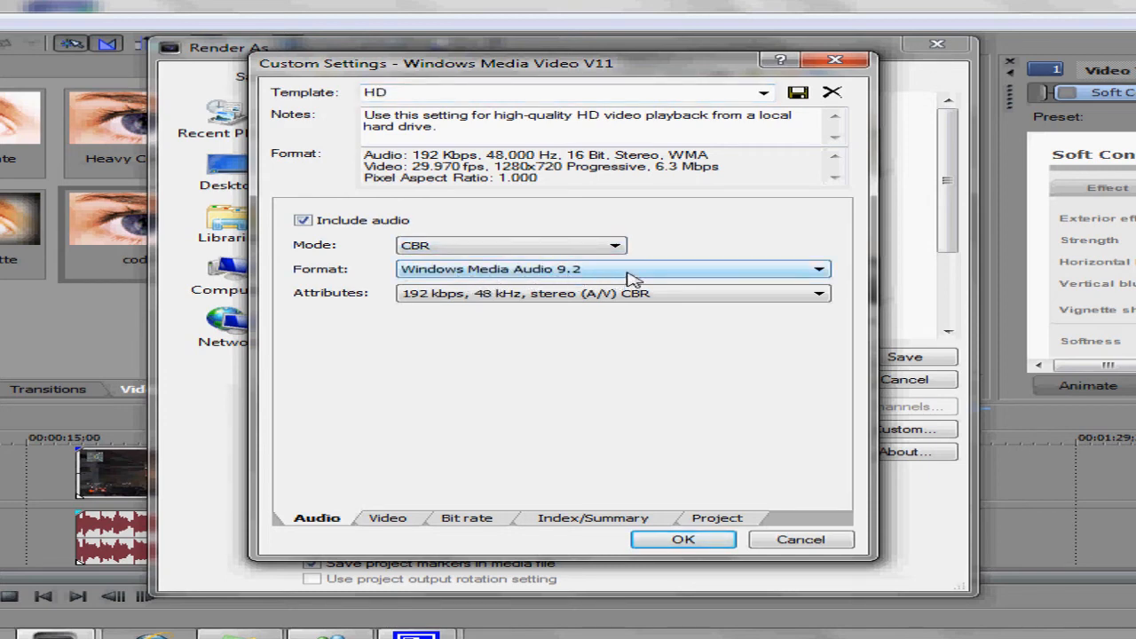
{"action": "left_click", "coordinate": [628, 275]}
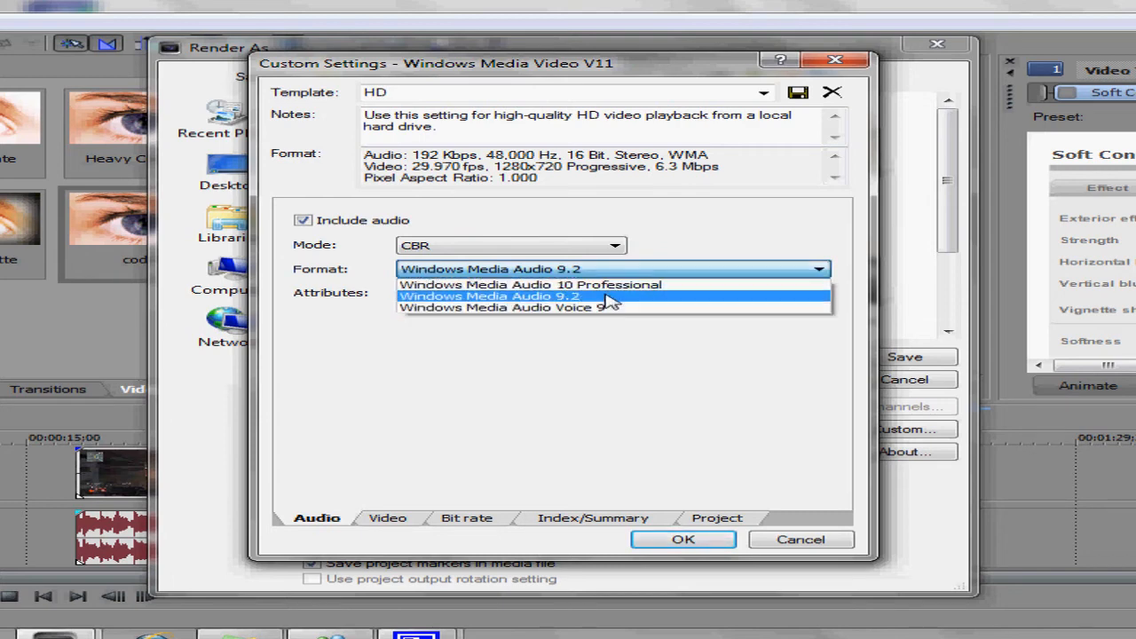
{"action": "left_click", "coordinate": [609, 298]}
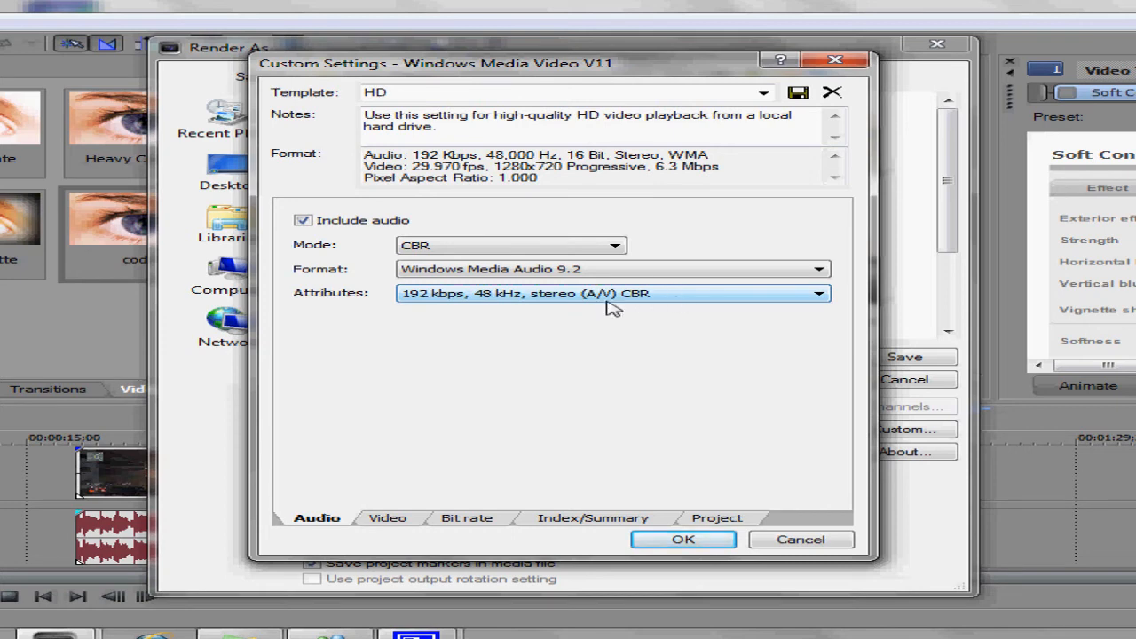
{"action": "left_click", "coordinate": [685, 303]}
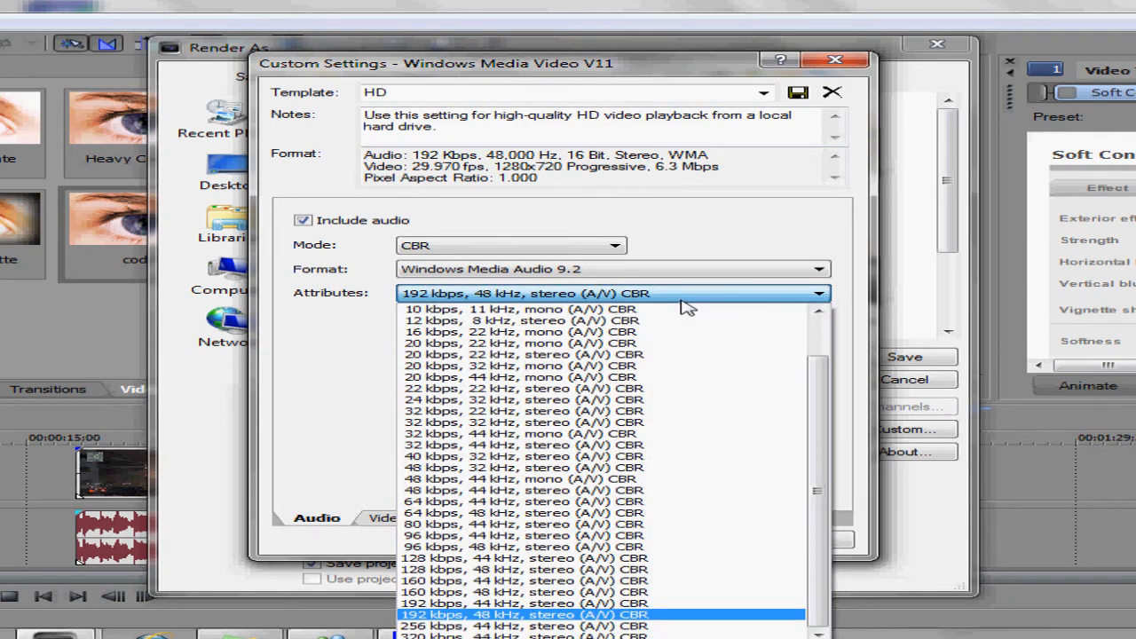
{"action": "left_click", "coordinate": [649, 615]}
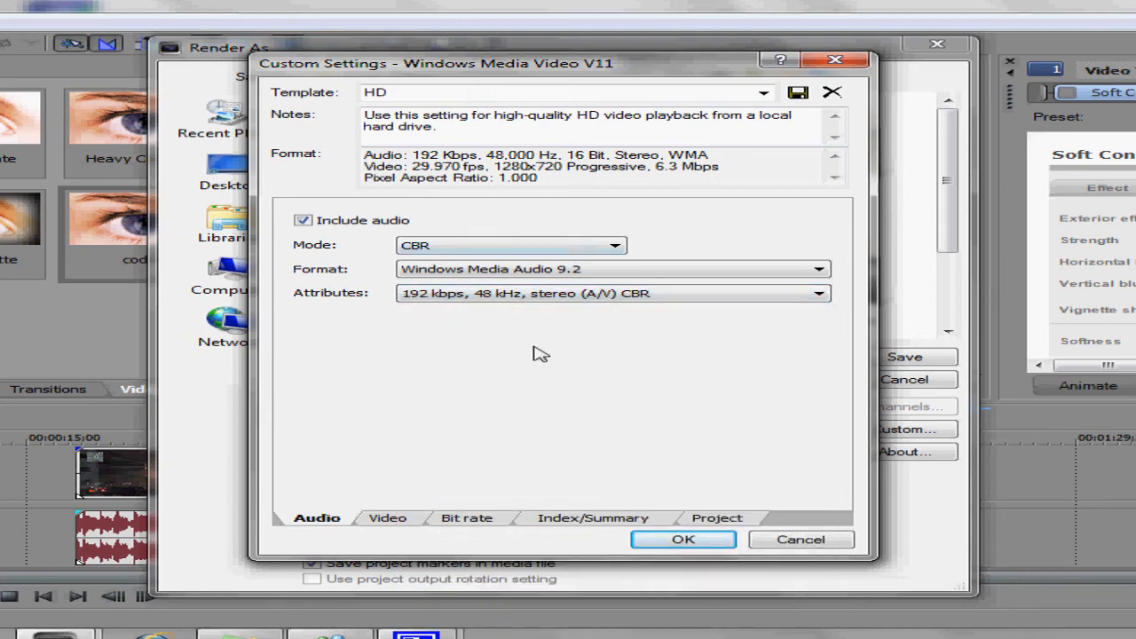
{"action": "left_click", "coordinate": [718, 298]}
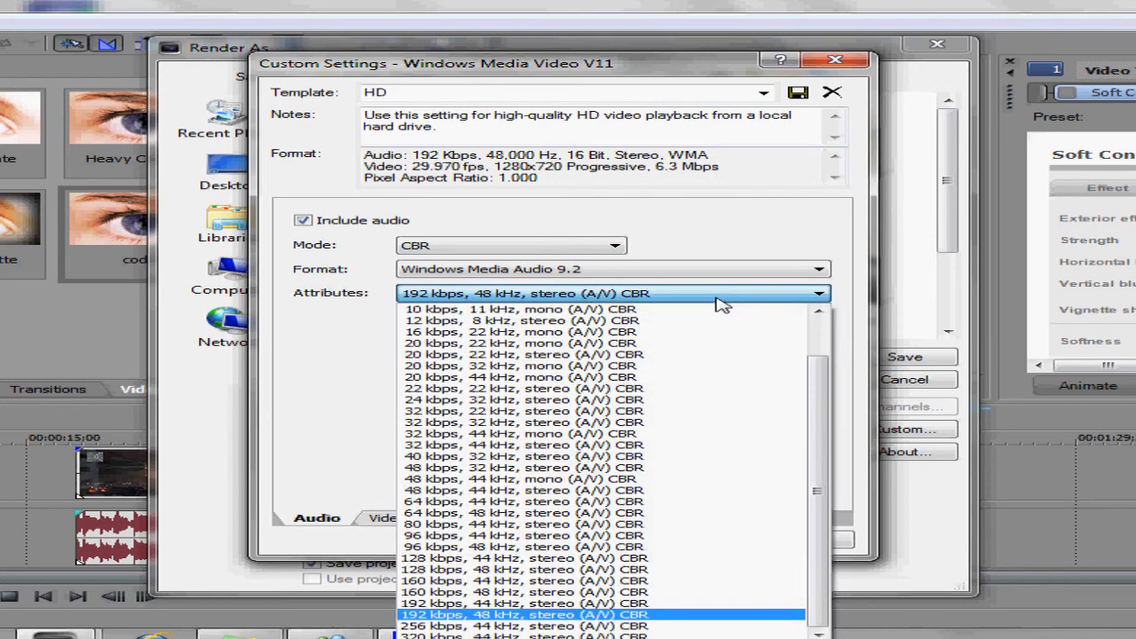
{"action": "left_click", "coordinate": [717, 299]}
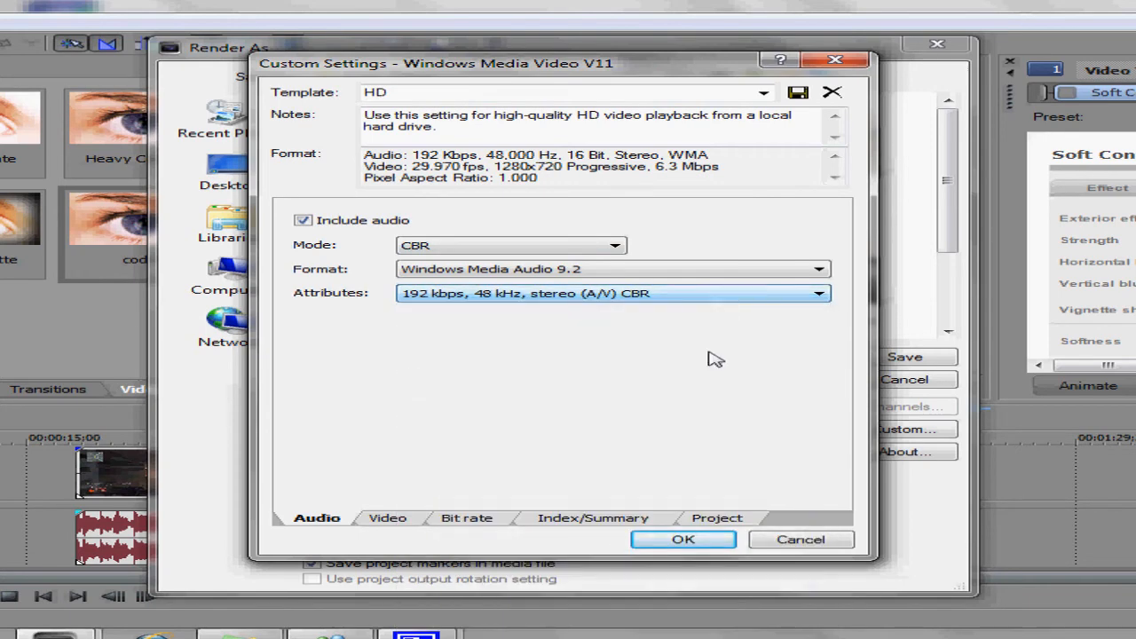
- Set the video pixel aspect ratio to 1.000 (Square)
{"action": "left_click", "coordinate": [390, 519]}
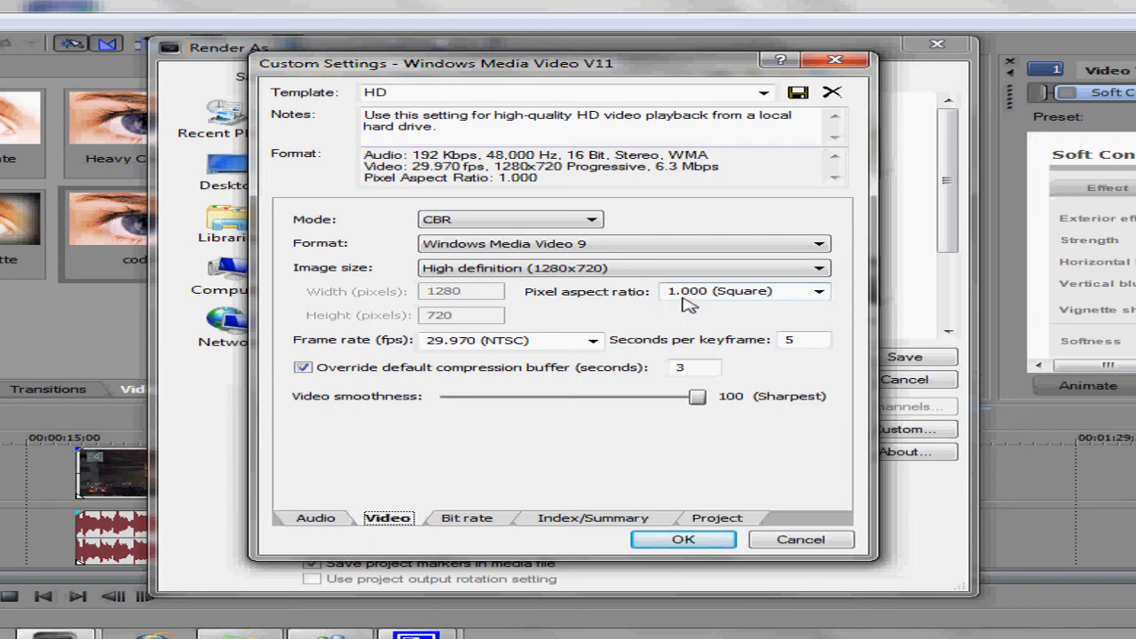
{"action": "left_click", "coordinate": [818, 296]}
{"action": "left_click", "coordinate": [818, 294]}
{"action": "left_click", "coordinate": [818, 294]}
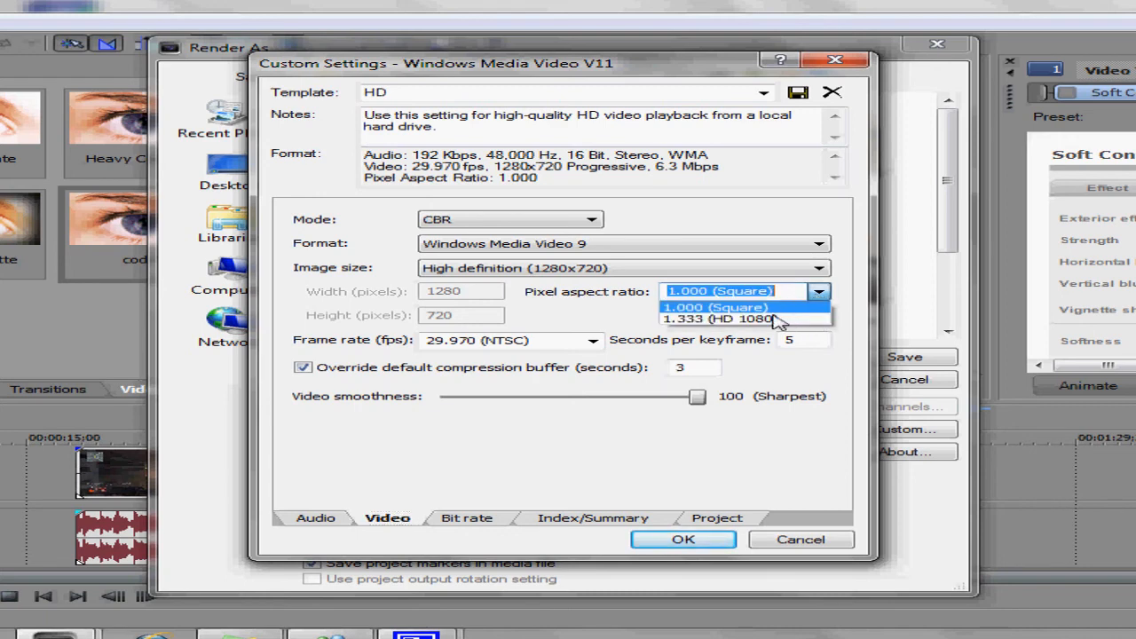
{"action": "left_click", "coordinate": [715, 307]}
{"action": "left_click", "coordinate": [818, 293]}
{"action": "left_click", "coordinate": [818, 294]}
{"action": "left_click", "coordinate": [790, 290]}
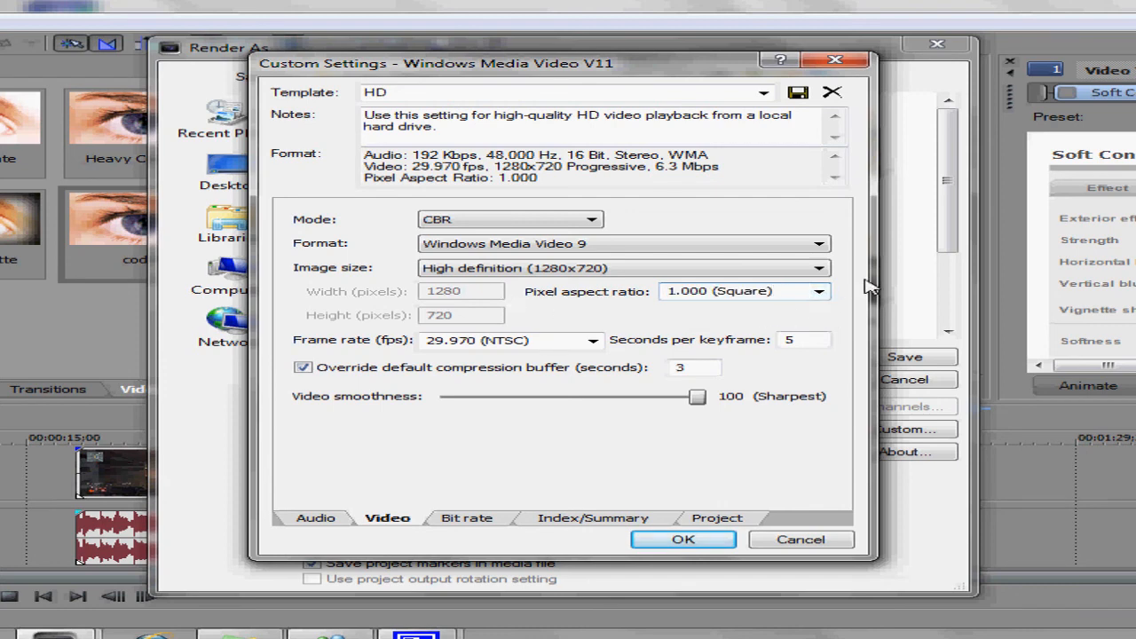
{"action": "left_click", "coordinate": [818, 292]}
{"action": "left_click", "coordinate": [817, 292]}
{"action": "left_click", "coordinate": [769, 298]}
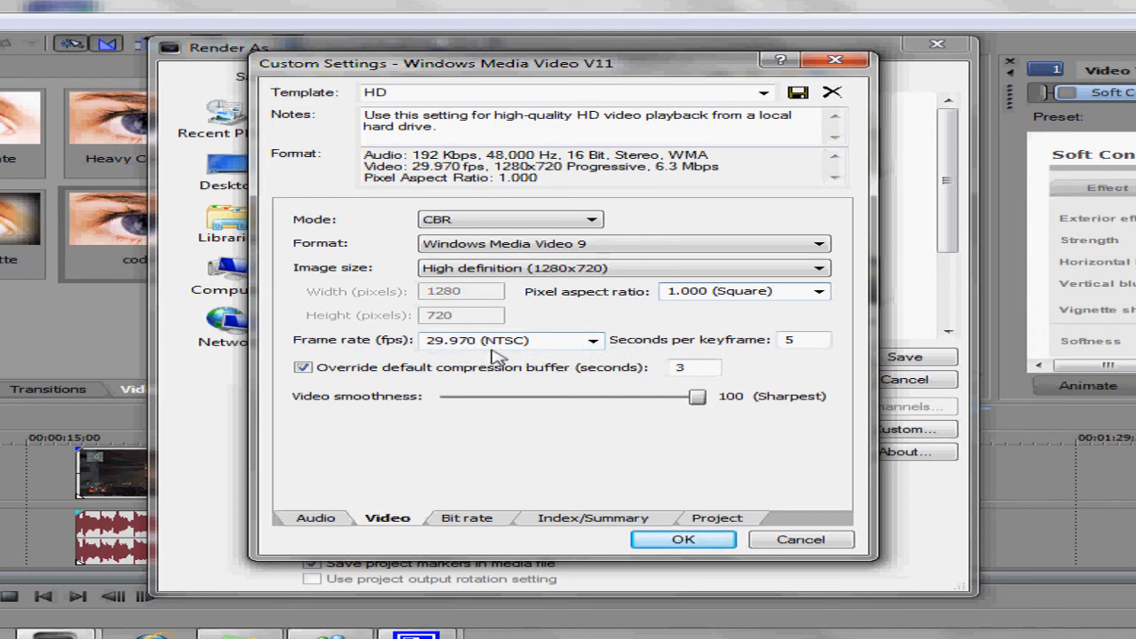
- Set the video frame rate to 29.970 (NTSC) and video smoothness to 100 (Sharpest)
{"action": "left_click", "coordinate": [594, 343]}
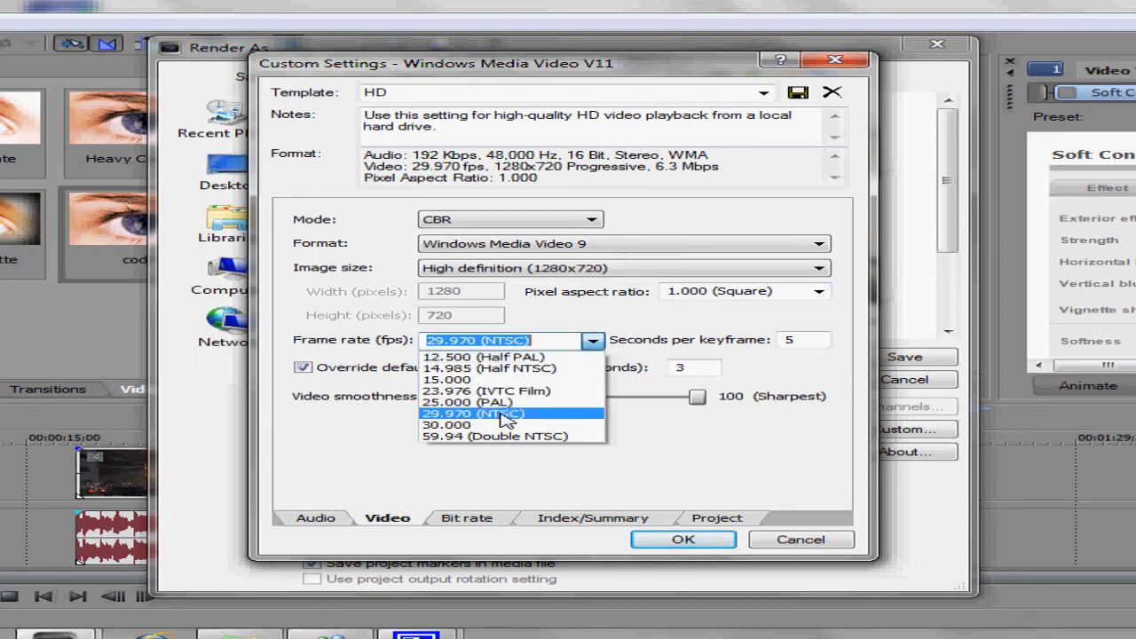
{"action": "left_click", "coordinate": [592, 341]}
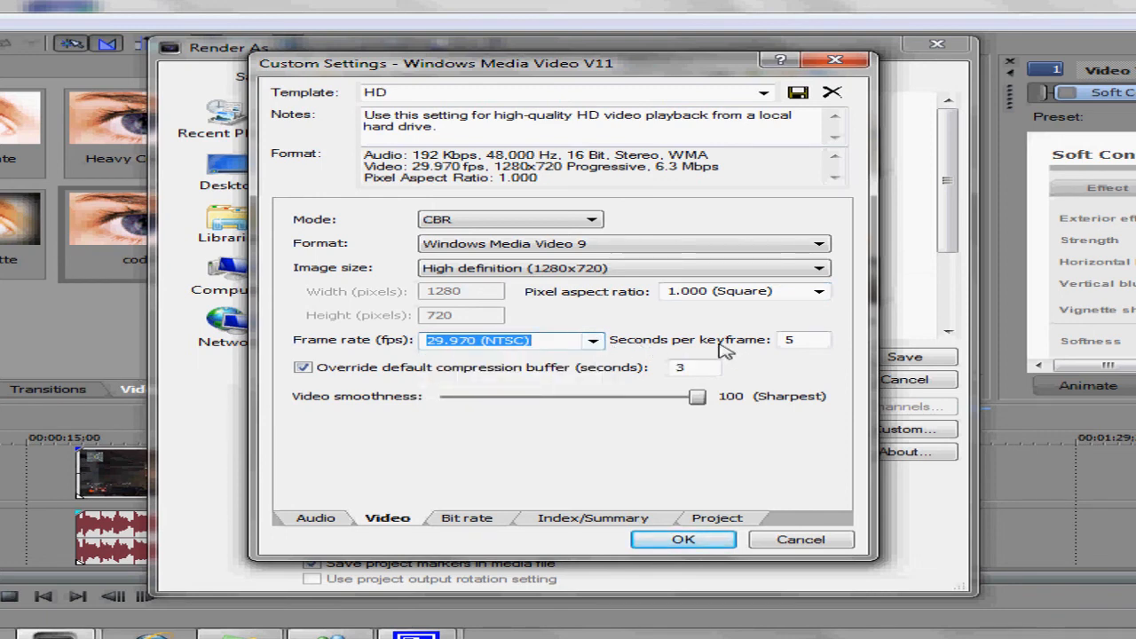
{"action": "left_click", "coordinate": [798, 342]}
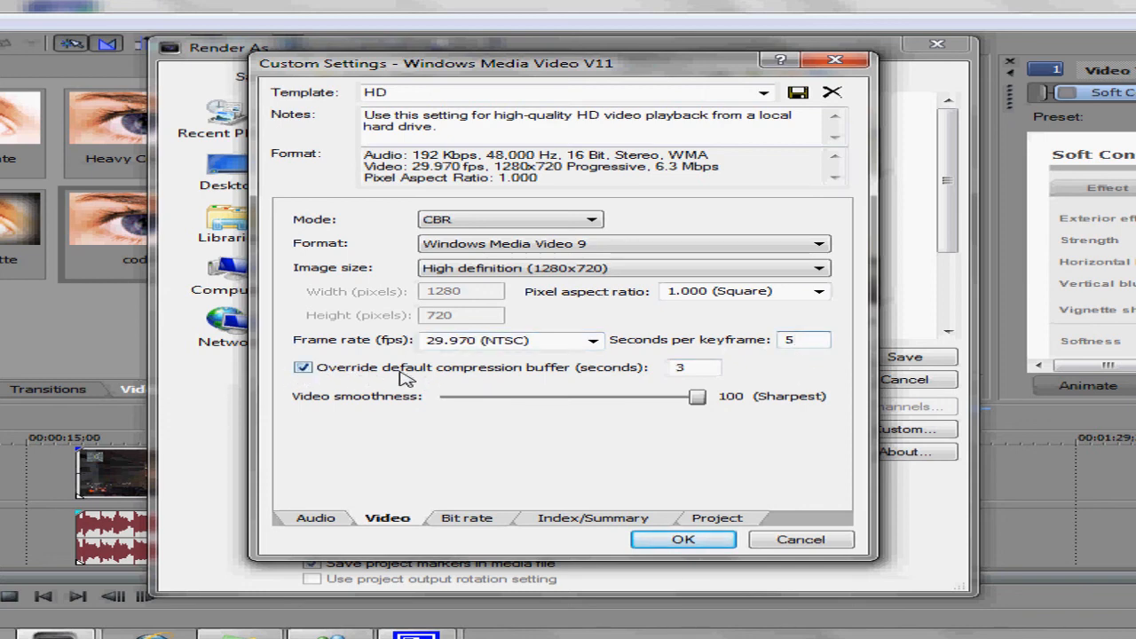
{"action": "left_click", "coordinate": [681, 376]}
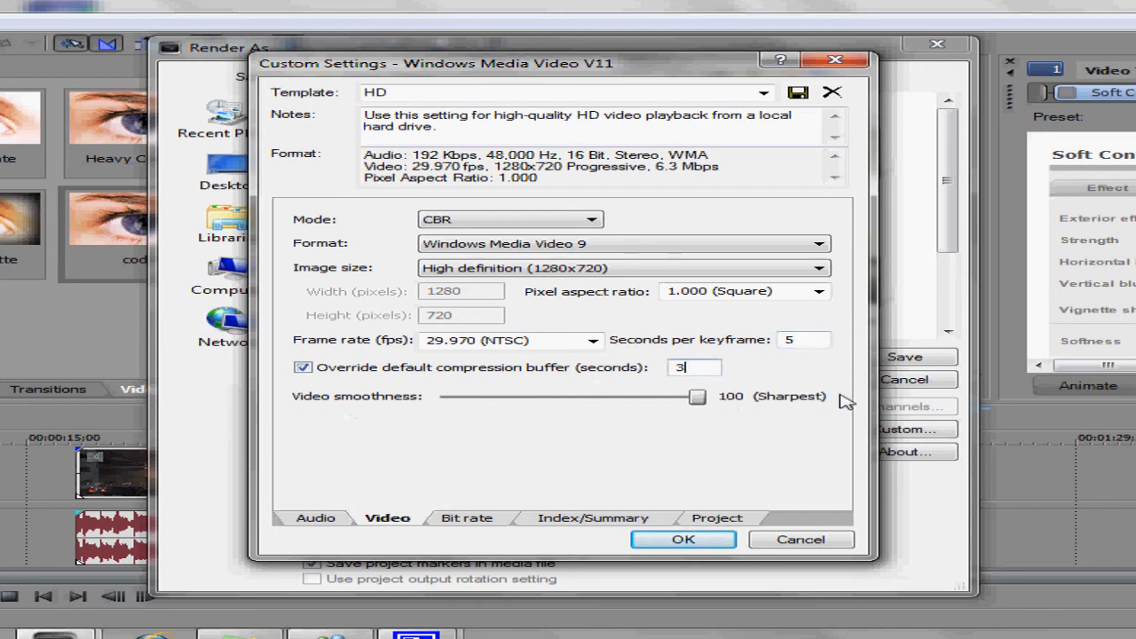
{"action": "left_click_drag", "start_coordinate": [701, 397], "coordinate": [809, 399]}
- Set the project video rendering quality to Best
{"action": "left_click", "coordinate": [487, 521]}
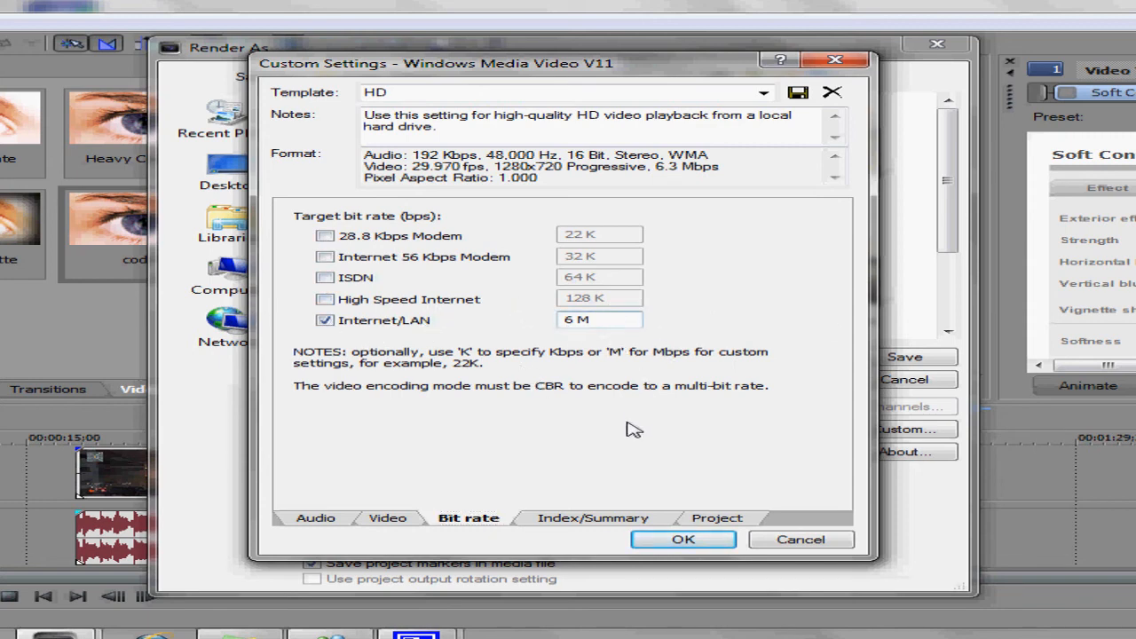
{"action": "left_click", "coordinate": [572, 519]}
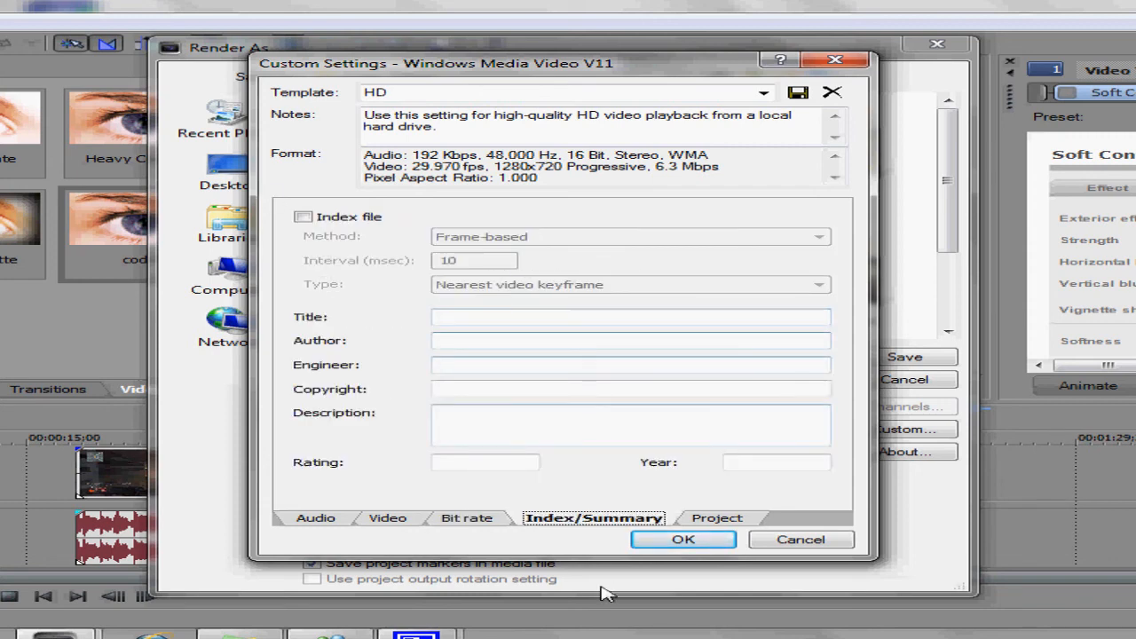
{"action": "left_click", "coordinate": [720, 520]}
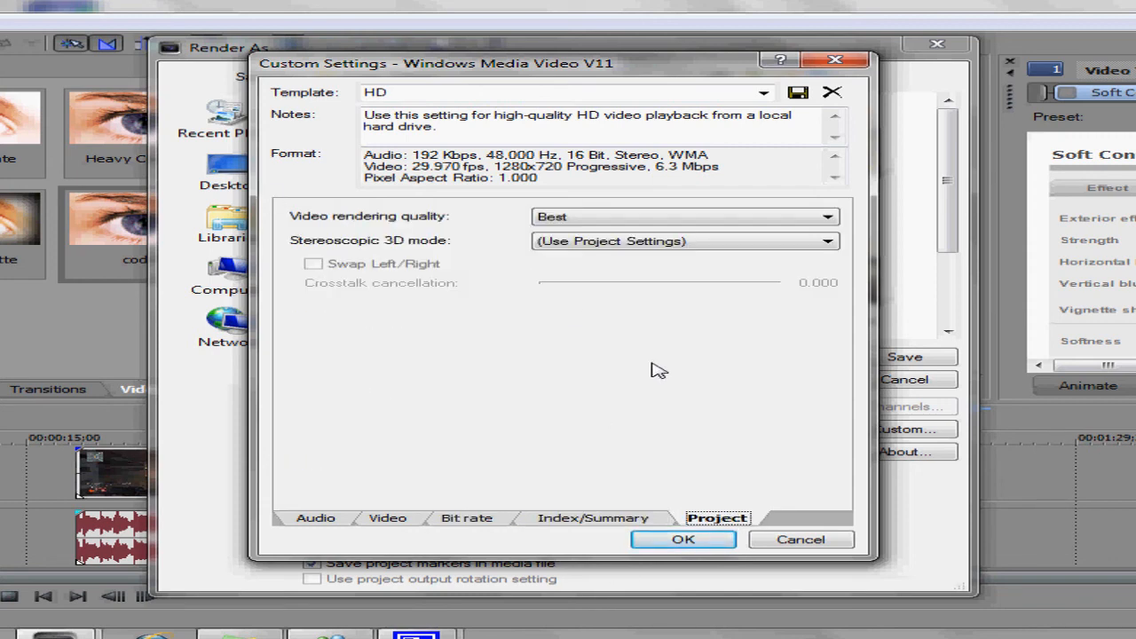
{"action": "left_click", "coordinate": [669, 220]}
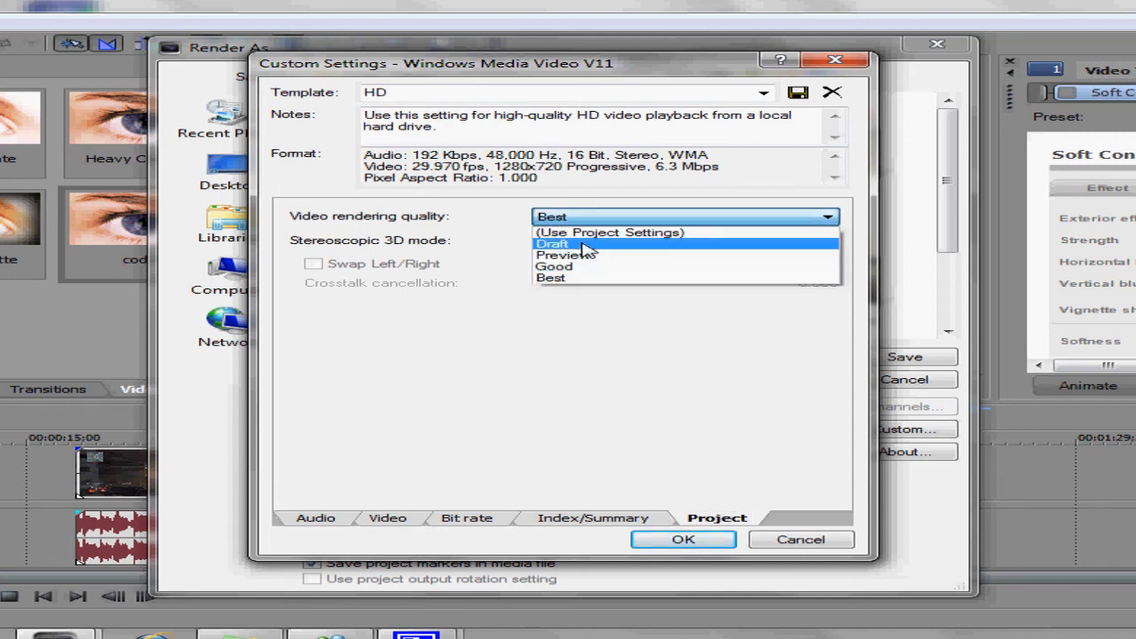
{"action": "left_click", "coordinate": [552, 277]}
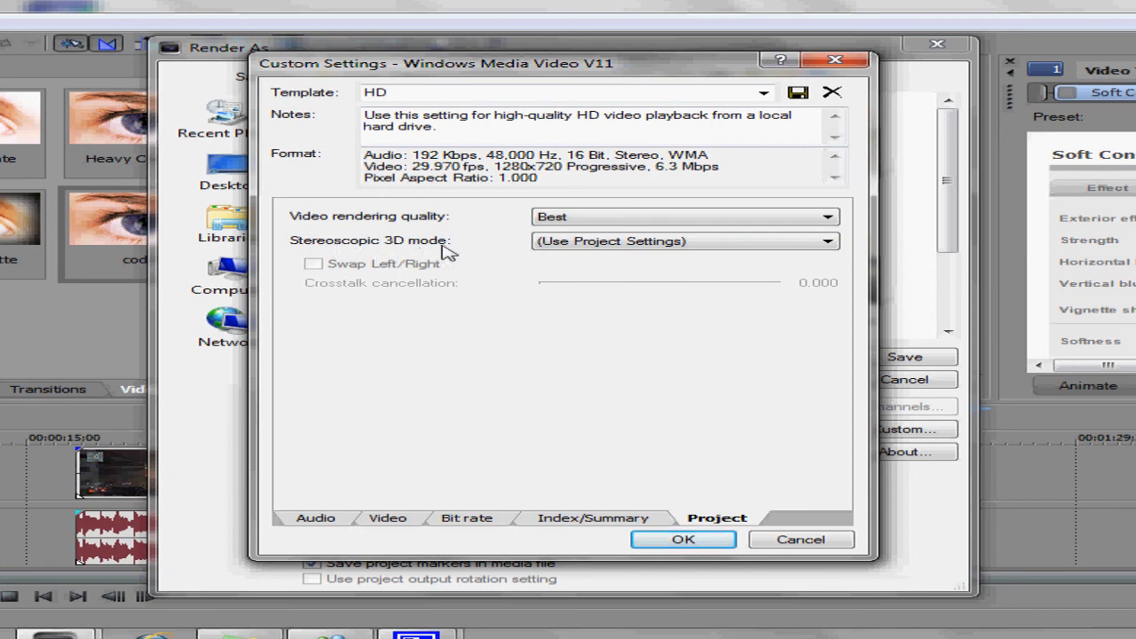
- Apply the custom settings with stereoscopic 3D mode at (Use Project Settings) and render hfhdd.wmv
{"action": "left_click", "coordinate": [626, 249]}
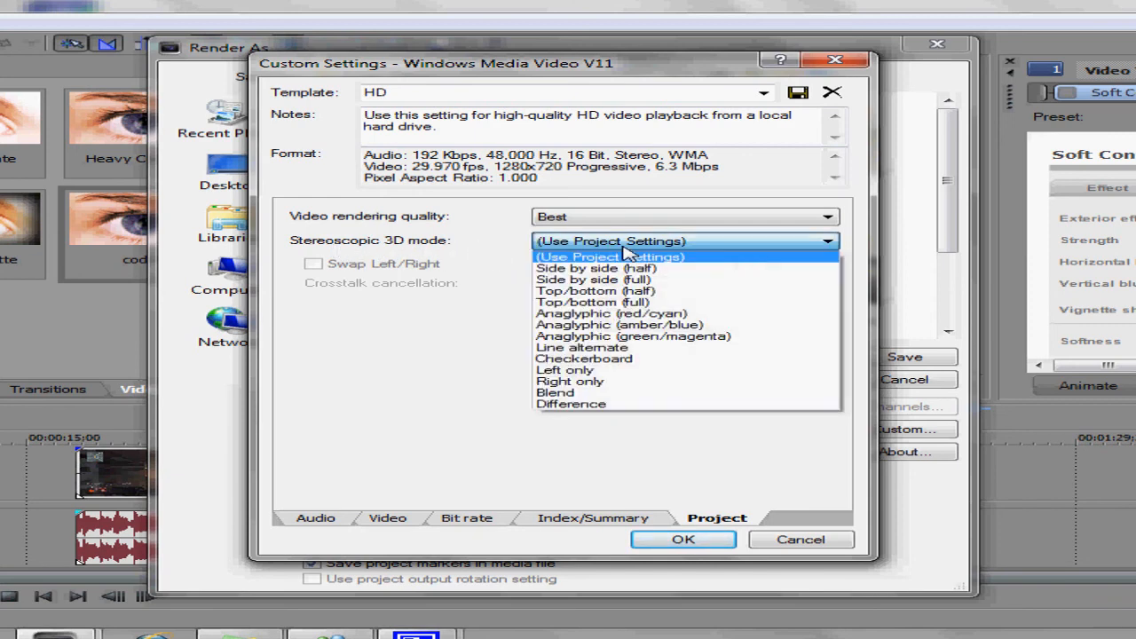
{"action": "left_click", "coordinate": [627, 256]}
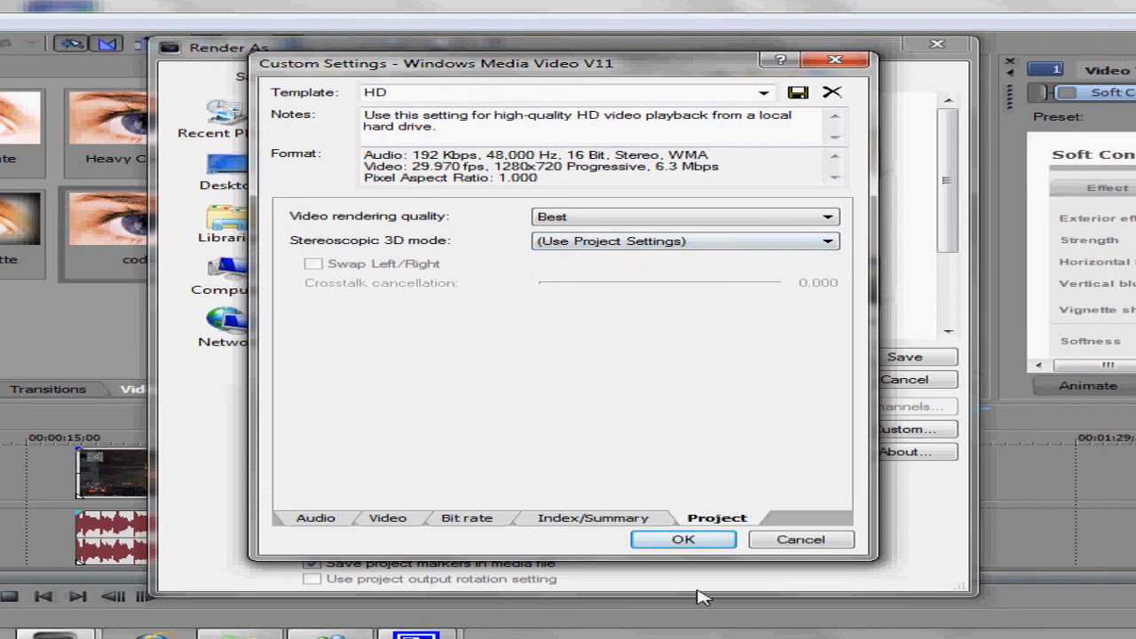
{"action": "left_click", "coordinate": [683, 539]}
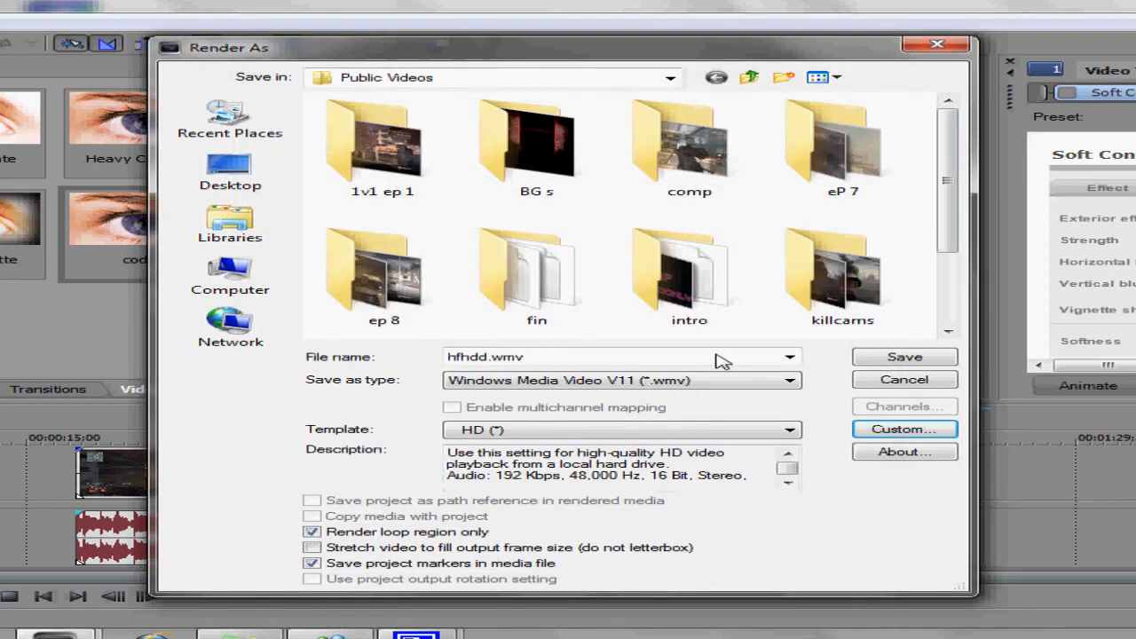
{"action": "left_click", "coordinate": [918, 356]}
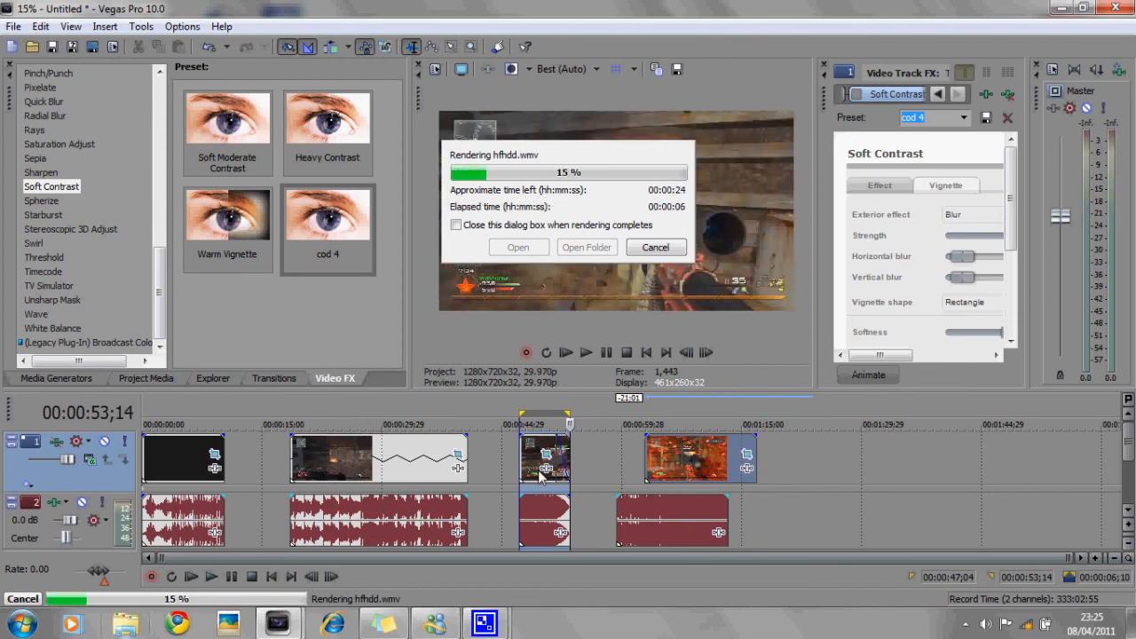
- Cancel the render of hfhdd.wmv
{"action": "left_click", "coordinate": [655, 248]}
{"action": "left_click", "coordinate": [657, 248]}
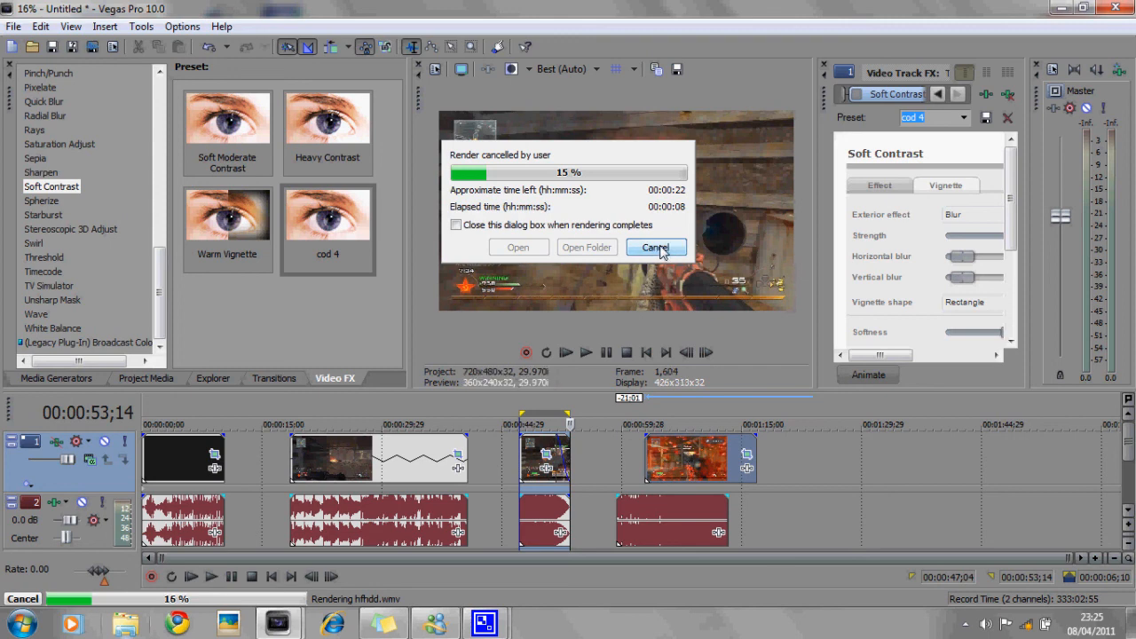
- Move the second video clip together with its audio about 3 seconds later on the timeline
{"action": "left_click_drag", "start_coordinate": [325, 462], "coordinate": [394, 461]}
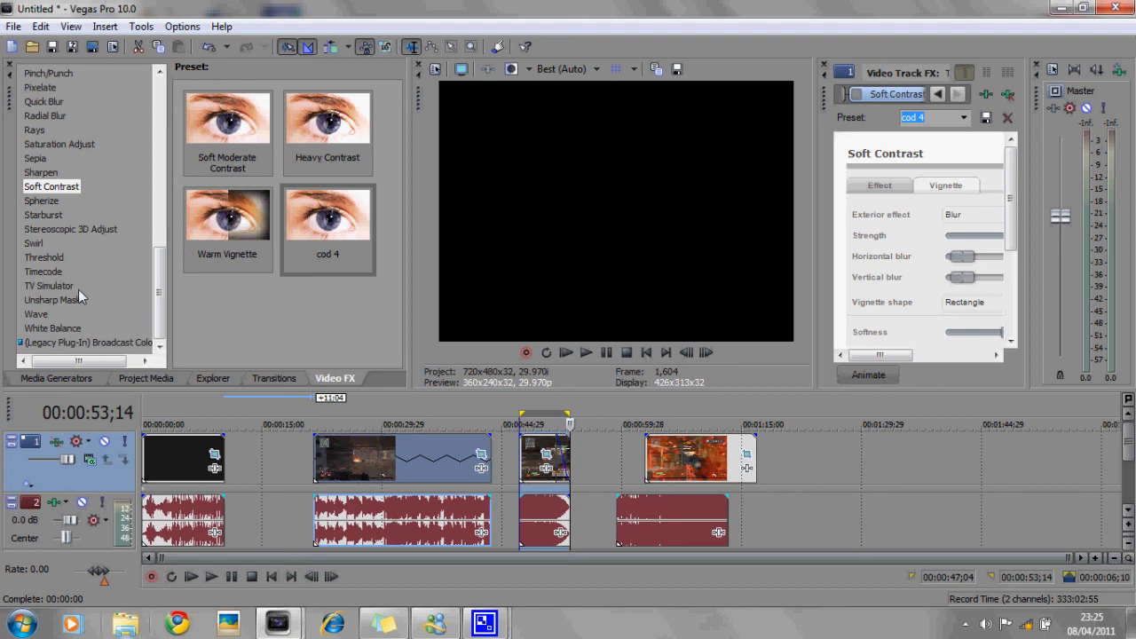
- Browse the Video FX list back to the top and select Broadcast Colors to view its presets
{"action": "left_click", "coordinate": [85, 342]}
{"action": "left_click", "coordinate": [144, 361]}
{"action": "left_click_drag", "start_coordinate": [141, 360], "coordinate": [91, 355]}
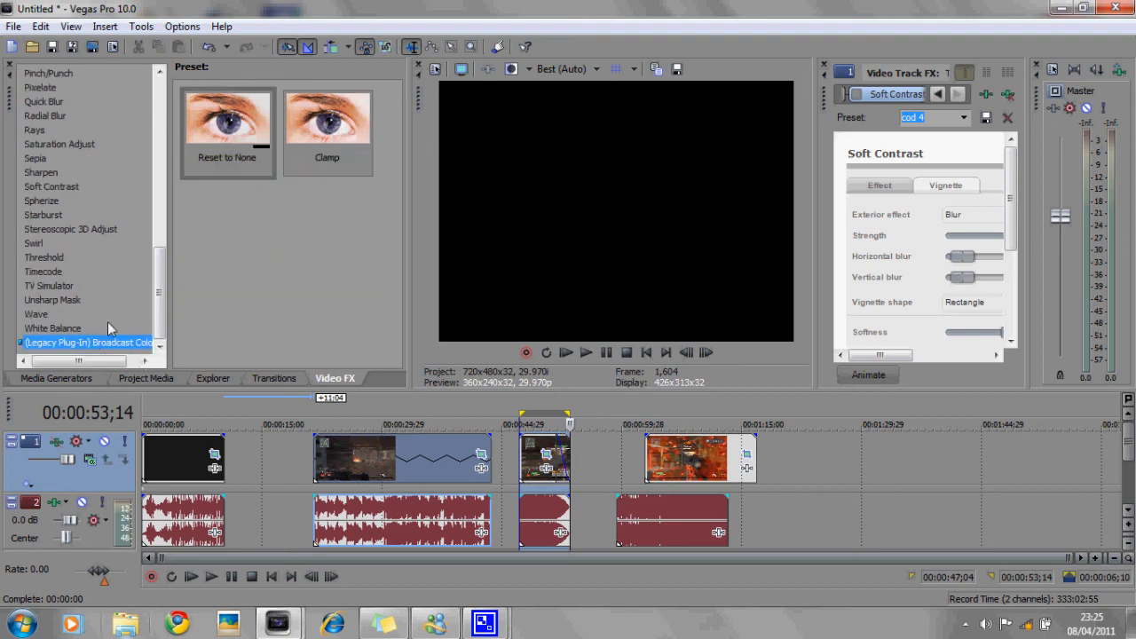
{"action": "left_click_drag", "start_coordinate": [162, 319], "coordinate": [151, 142]}
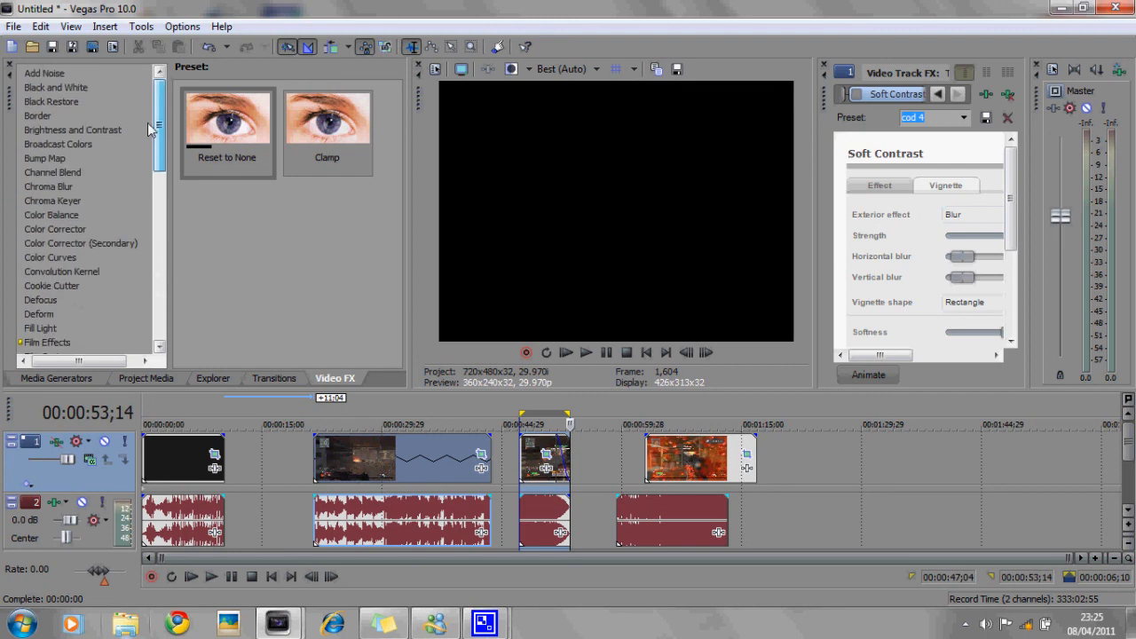
{"action": "left_click", "coordinate": [98, 130]}
{"action": "left_click", "coordinate": [68, 144]}
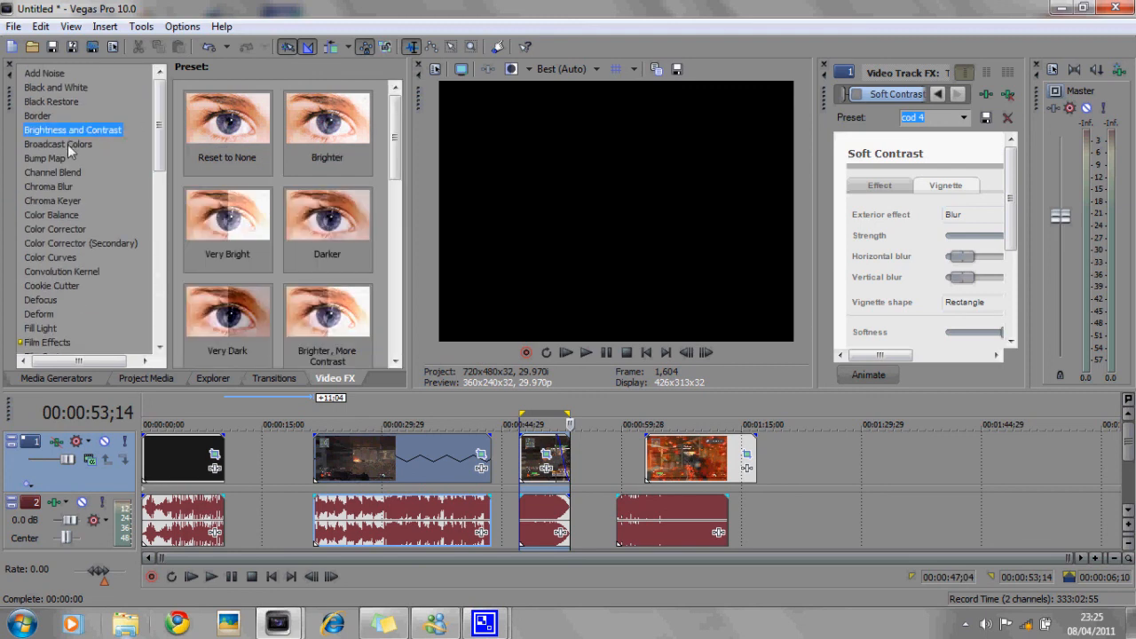
- Preview the fourth video clip by placing the cursor at points inside it
{"action": "left_click", "coordinate": [673, 457]}
{"action": "left_click", "coordinate": [696, 461]}
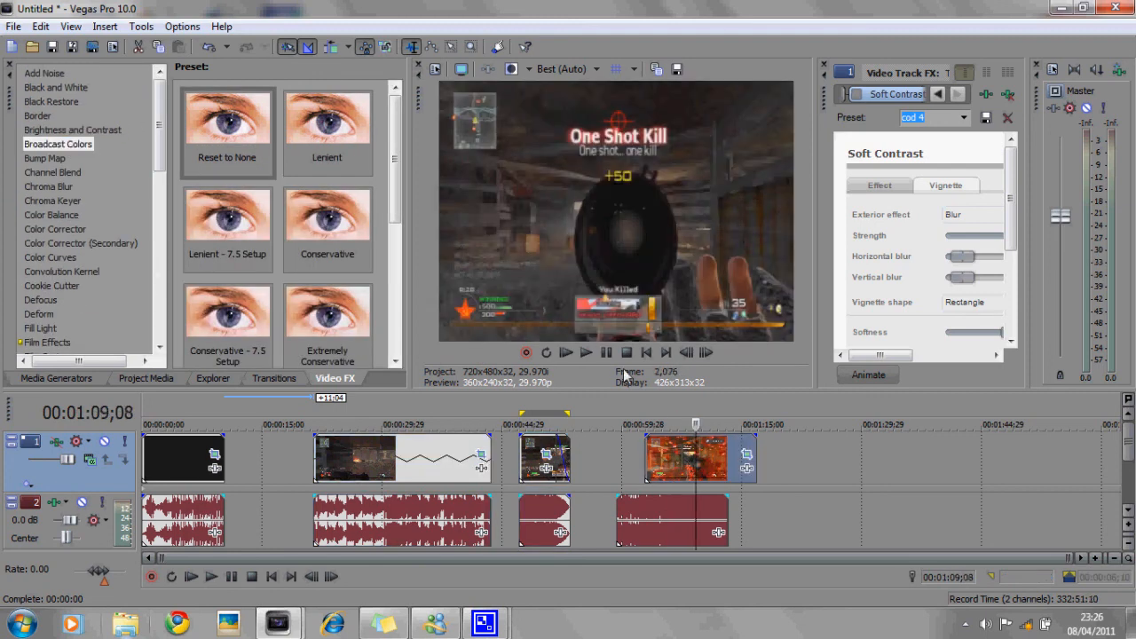
{"action": "left_click", "coordinate": [688, 456]}
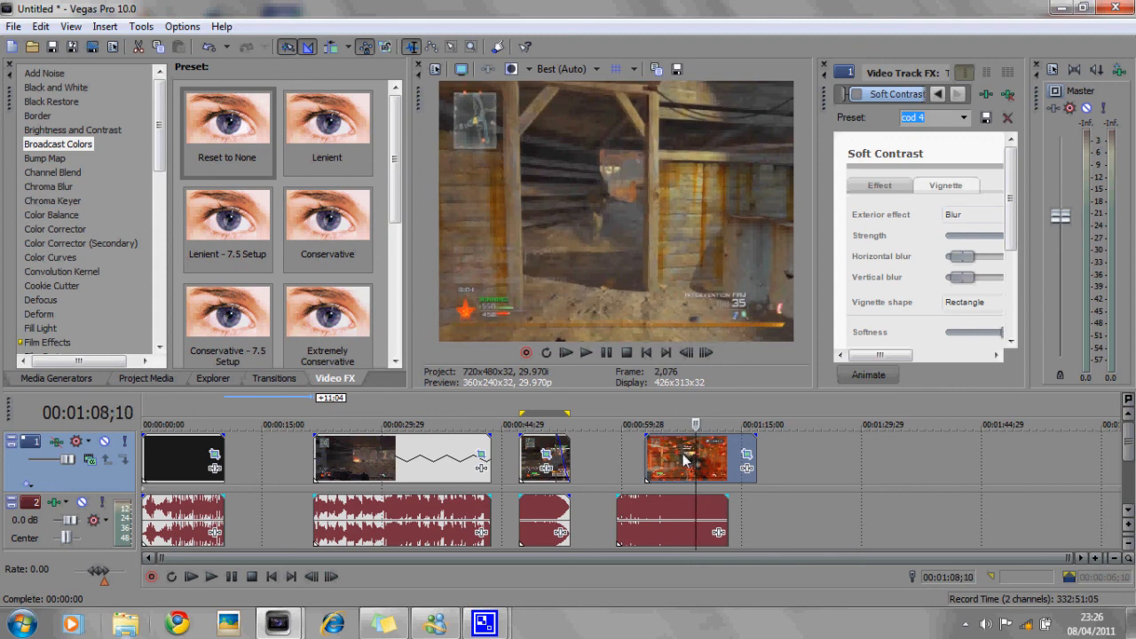
- Select the second video clip and nudge it with its audio slightly earlier on the timeline
{"action": "left_click", "coordinate": [368, 457]}
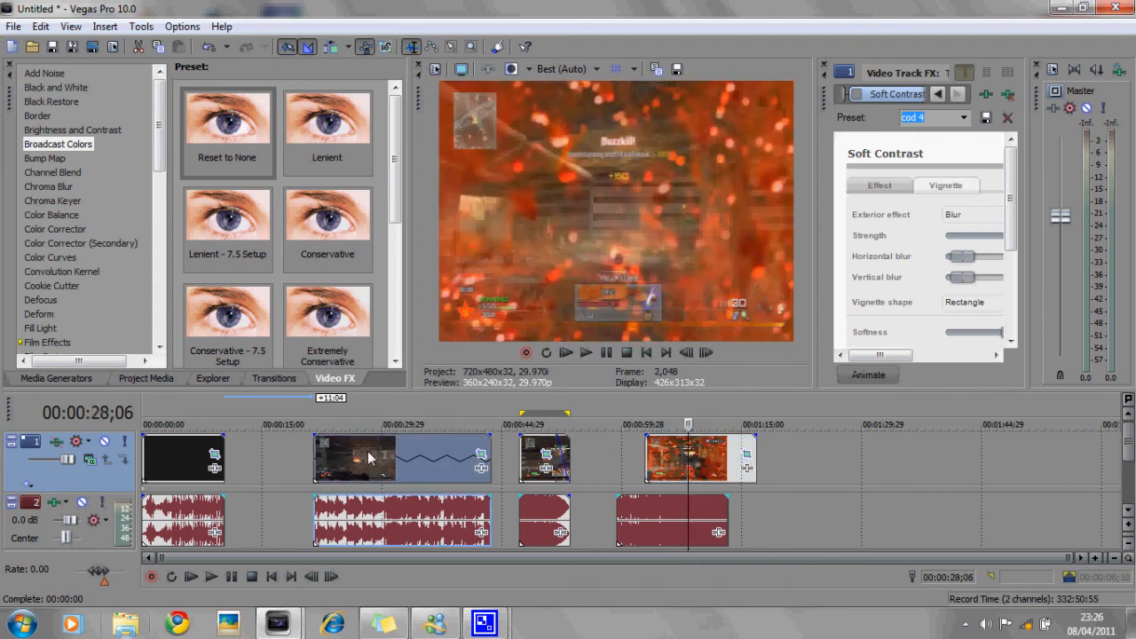
{"action": "left_click", "coordinate": [356, 461]}
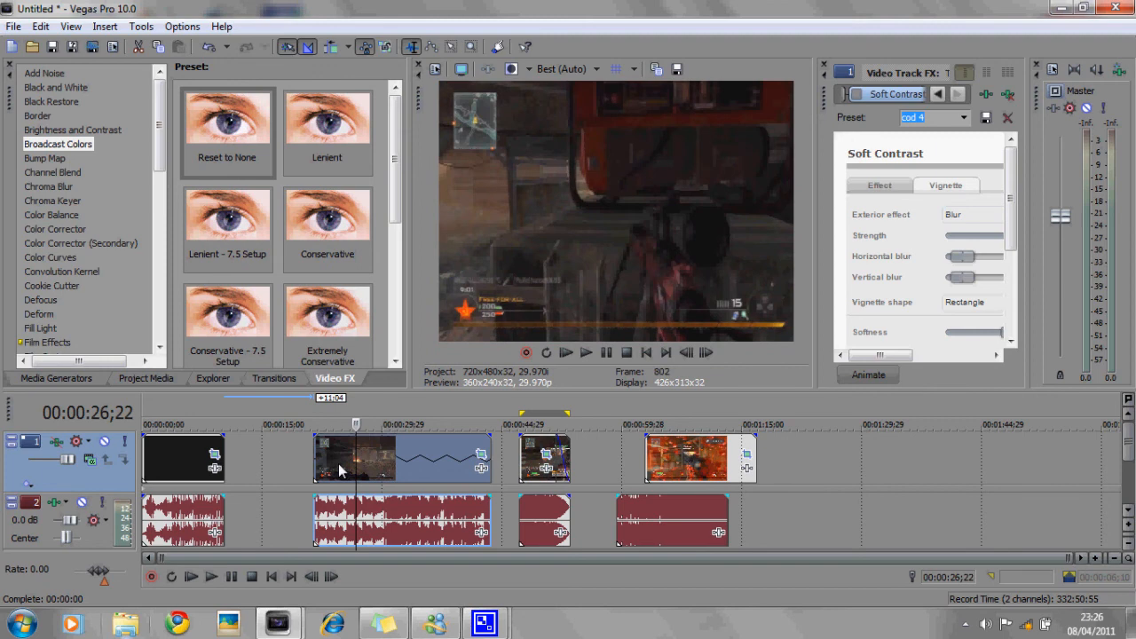
{"action": "left_click_drag", "start_coordinate": [338, 463], "coordinate": [336, 463]}
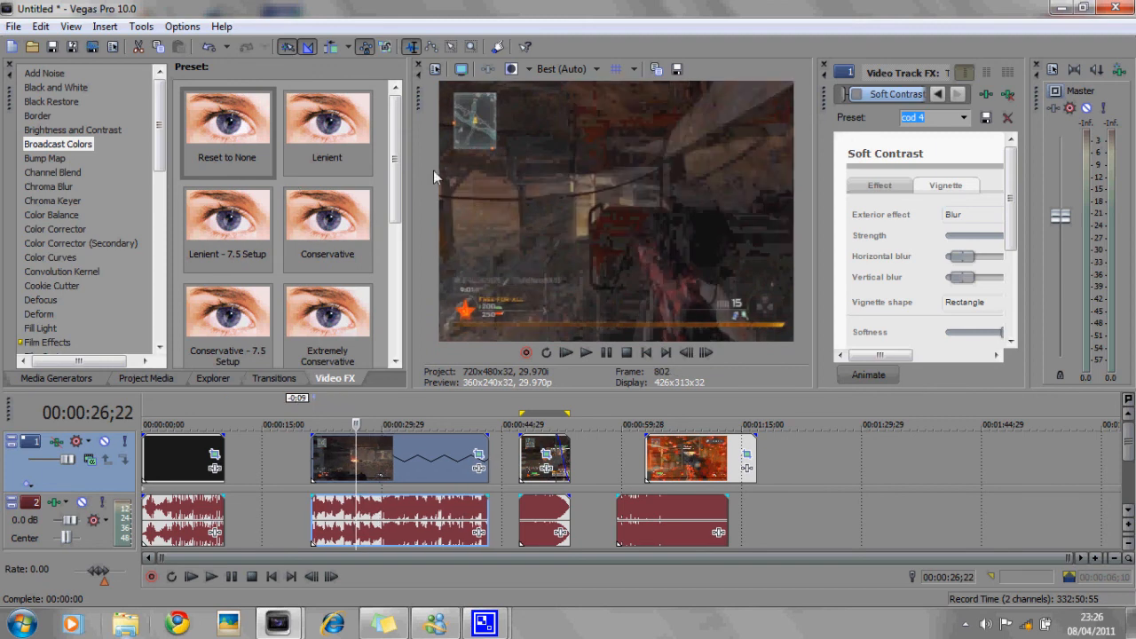
- Scroll the effect presets and select the Cookie Cutter effect to view its presets
{"action": "left_click_drag", "start_coordinate": [394, 166], "coordinate": [382, 142]}
{"action": "left_click", "coordinate": [60, 286]}
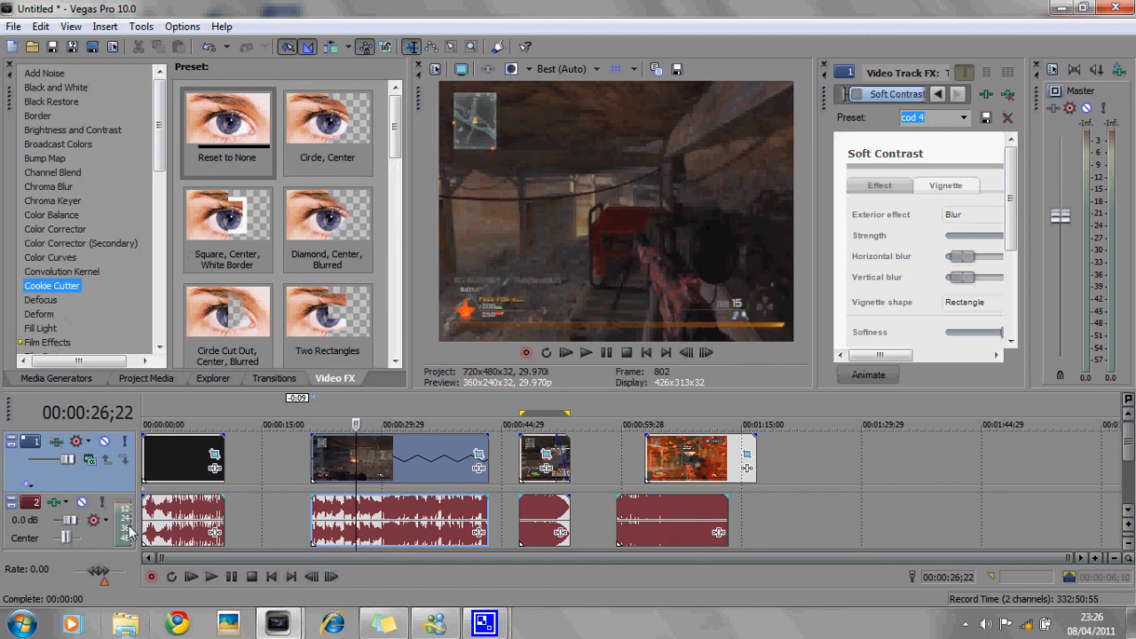
{"action": "mouse_move", "coordinate": [278, 624]}
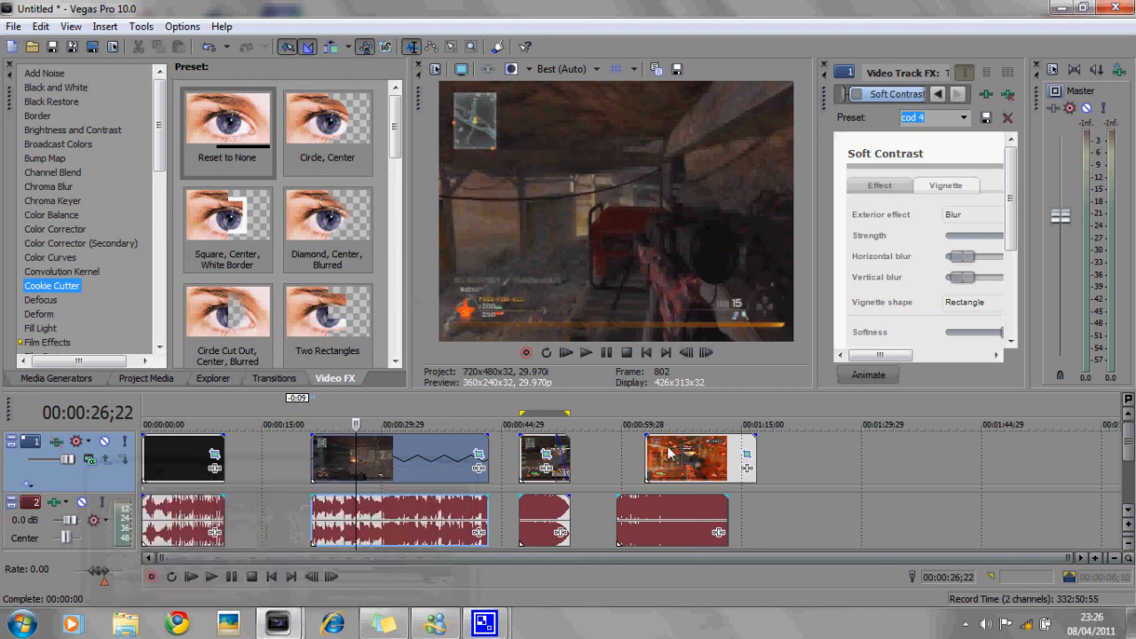